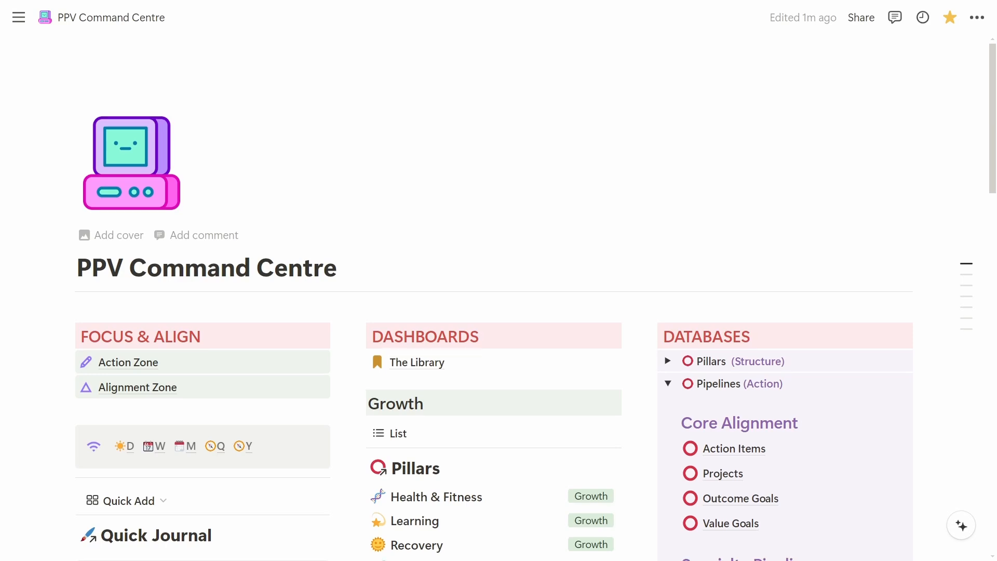
# Look through the PPV Command Centre page, covering its focus, dashboard and database sections down to the custom vaults.
pyautogui.scroll(-5, 372, 347)
pyautogui.scroll(-4, 371, 348)
pyautogui.scroll(10, 372, 244)
pyautogui.scroll(2, 494, 311)
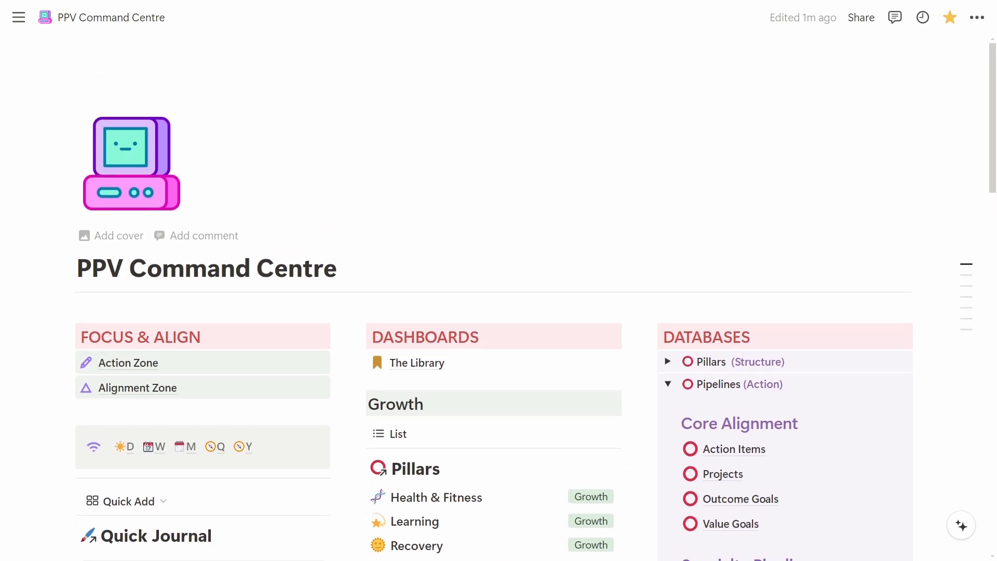
pyautogui.scroll(-3, 372, 347)
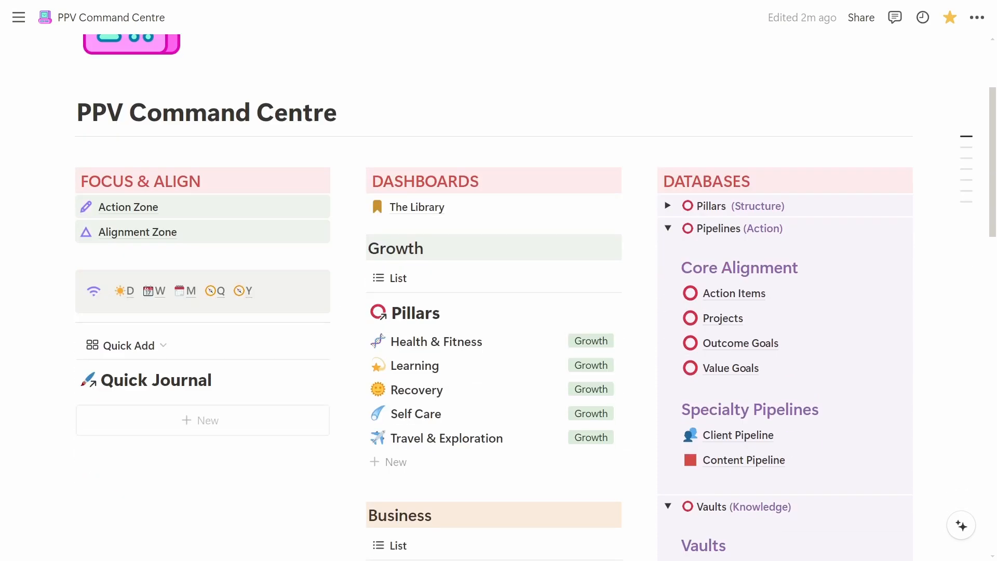
pyautogui.scroll(-2, 753, 314)
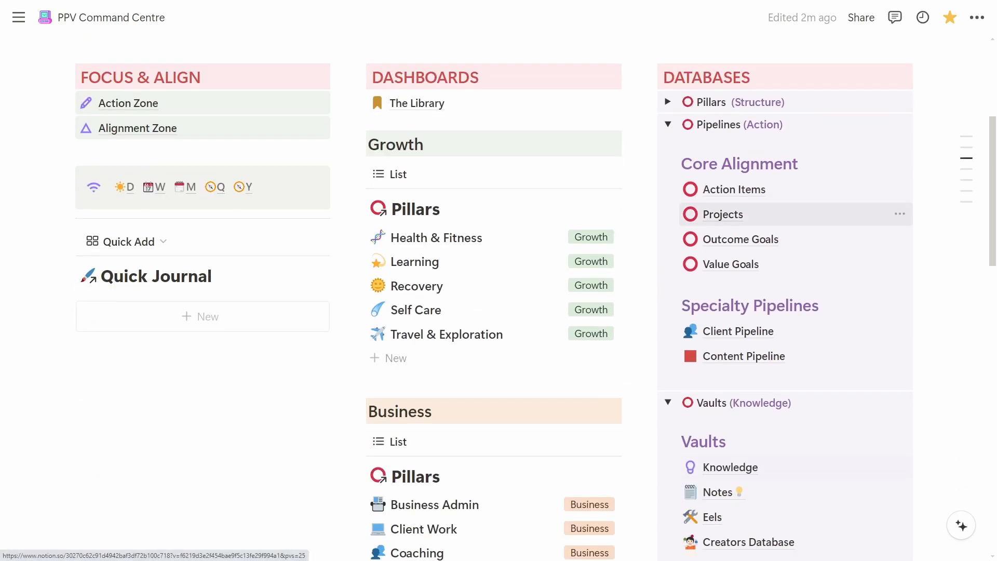
pyautogui.scroll(-2, 753, 314)
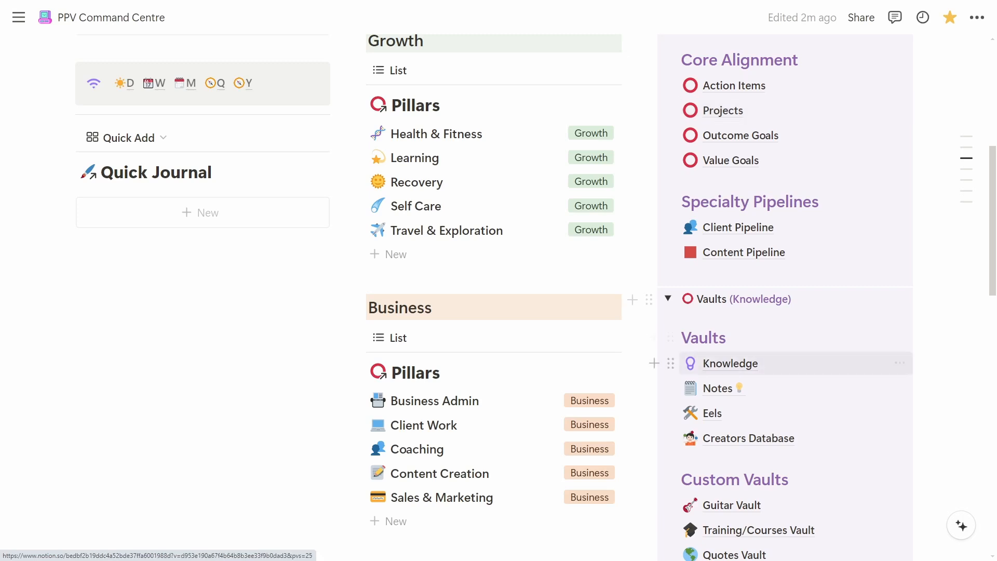
pyautogui.moveTo(730, 363)
pyautogui.moveTo(712, 413)
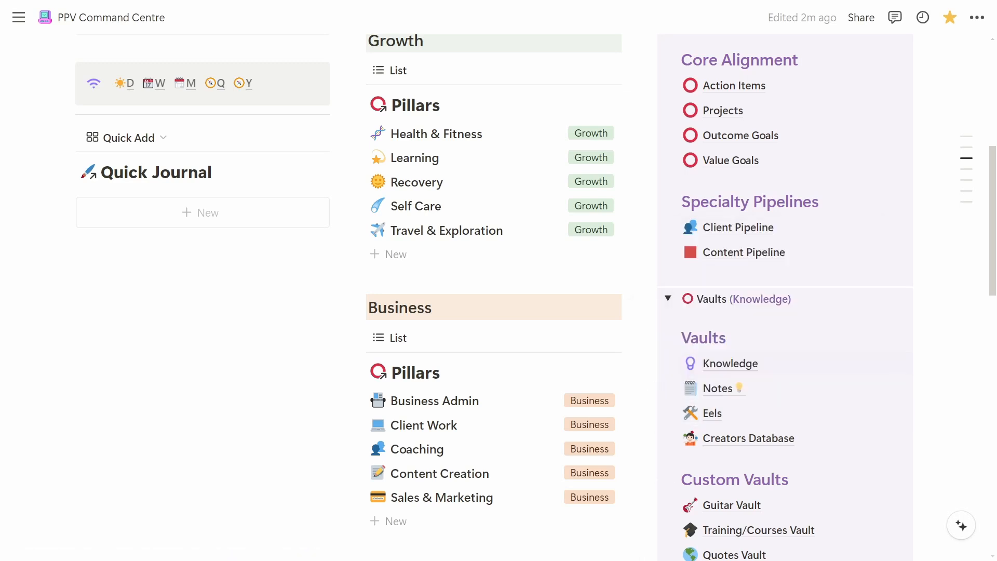
pyautogui.scroll(4, 730, 363)
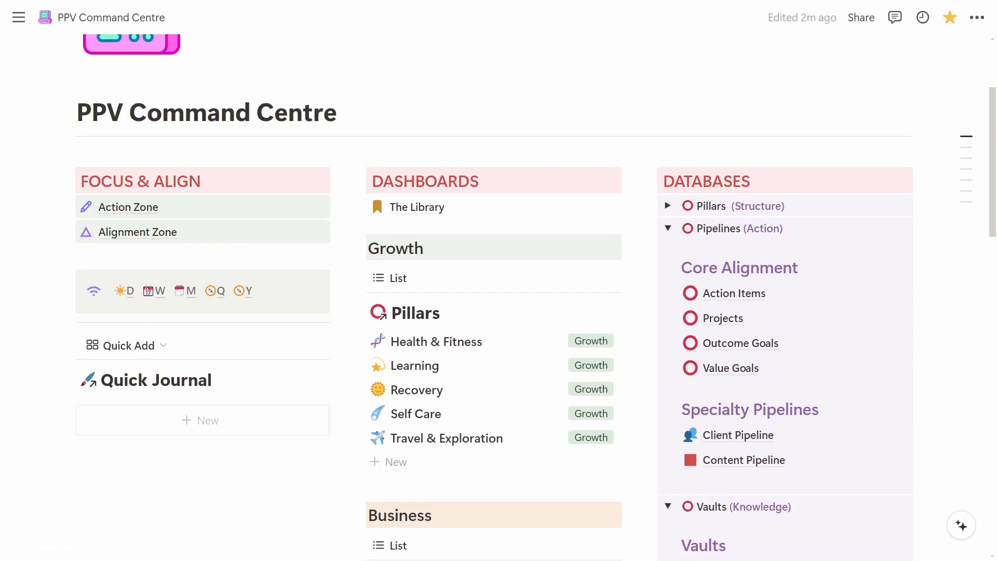
pyautogui.scroll(-5, 730, 363)
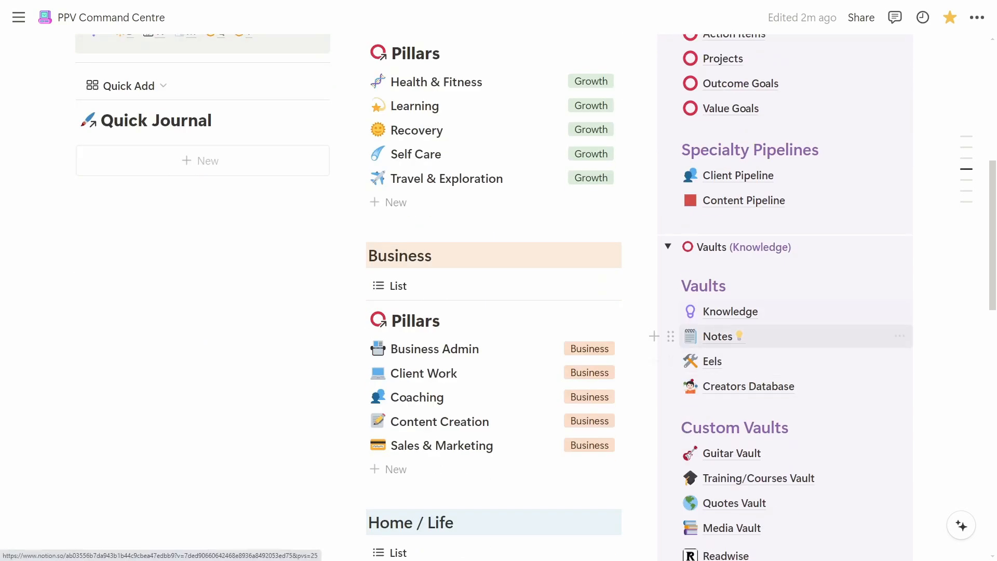
pyautogui.scroll(-2, 732, 336)
pyautogui.scroll(-2, 732, 336)
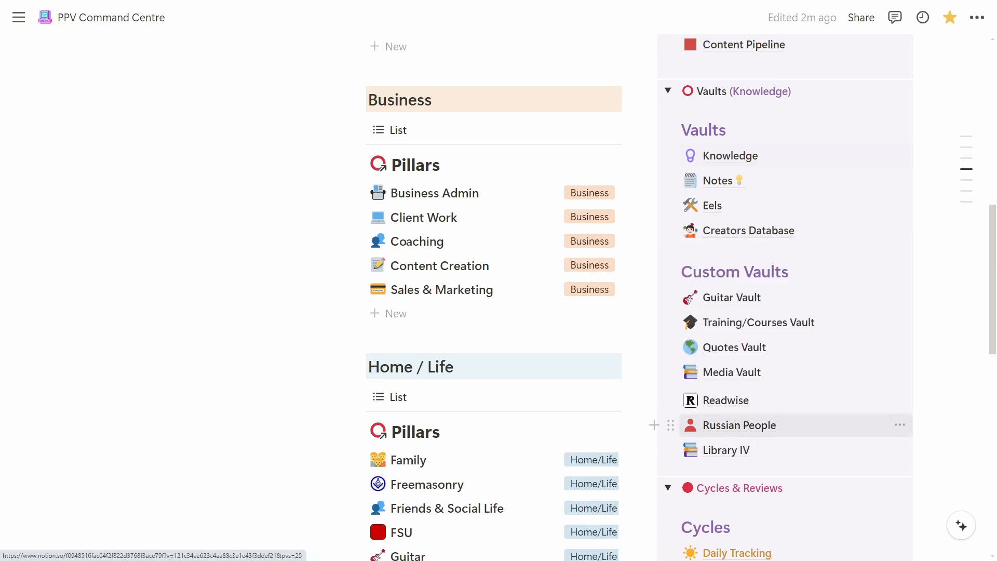
# Open the Russian People database from the Custom Vaults list and look through its entries.
pyautogui.moveTo(739, 425)
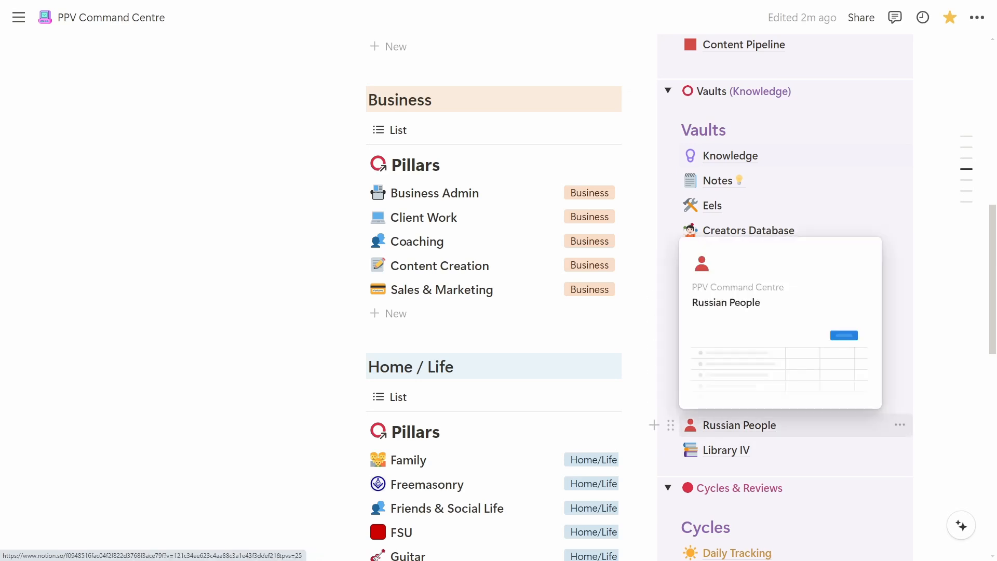
pyautogui.click(740, 425)
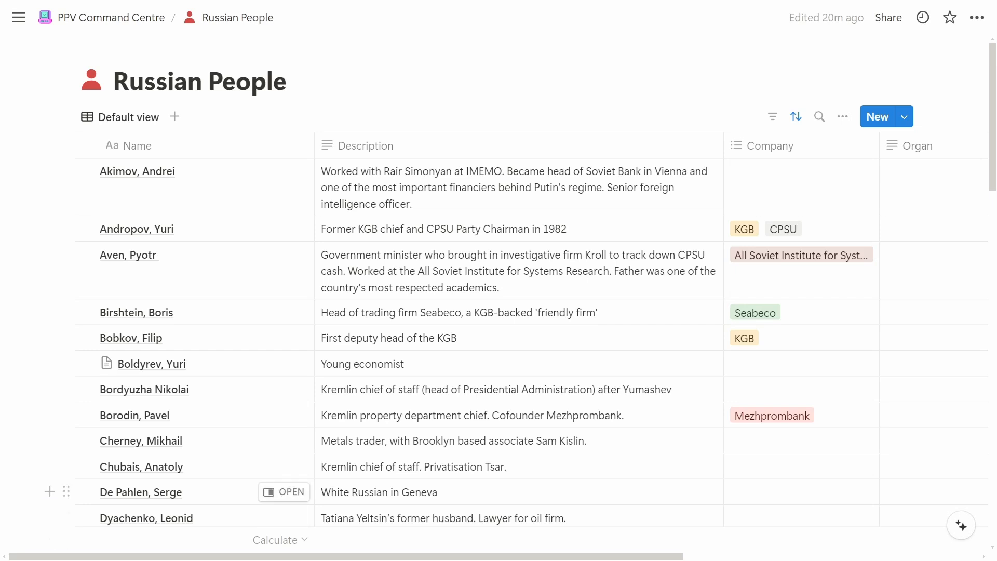
pyautogui.scroll(-2, 283, 491)
pyautogui.scroll(-4, 283, 387)
pyautogui.scroll(-2, 530, 290)
pyautogui.scroll(-3, 529, 291)
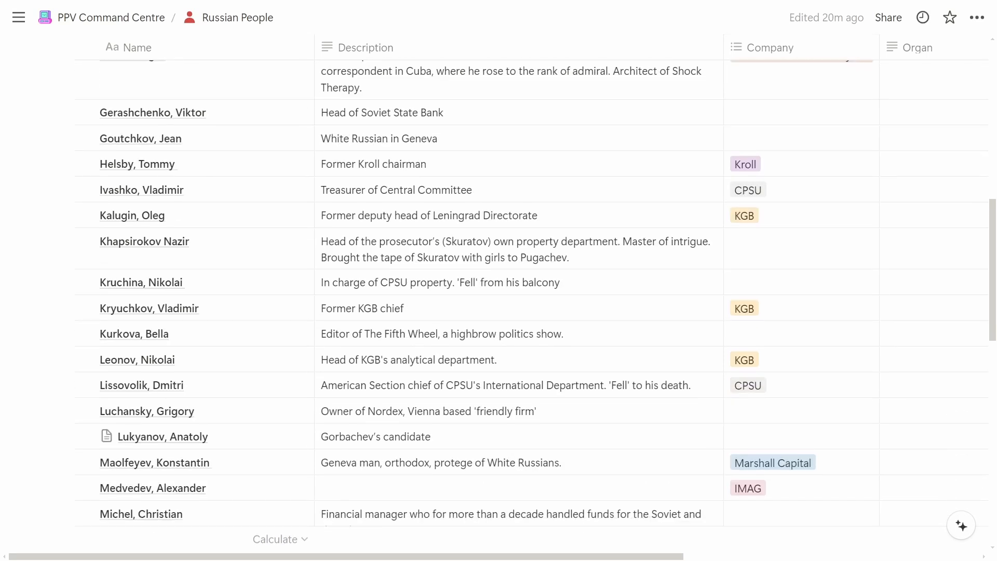
pyautogui.scroll(-3, 530, 291)
pyautogui.scroll(11, 530, 290)
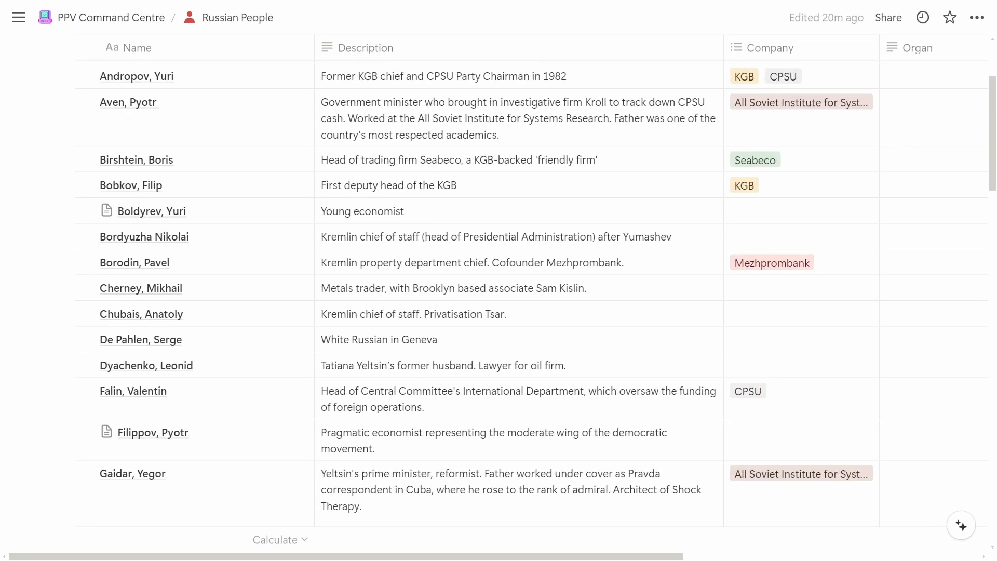
pyautogui.scroll(3, 530, 291)
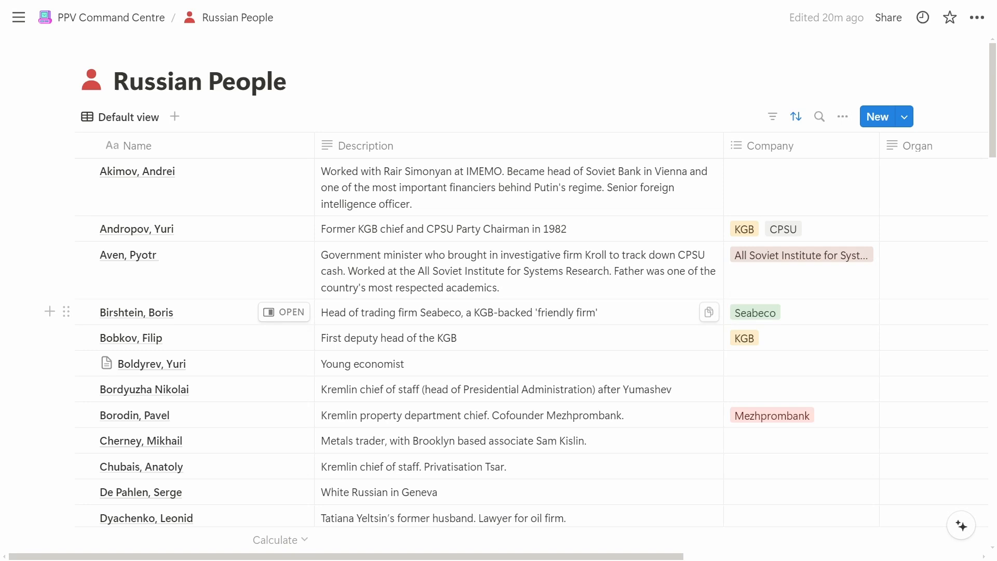
# Switch to the Wikipedia article on the Provisional Committee of the State Duma in Chrome and examine its table of members.
pyautogui.hotkey('alt', 'Tab')
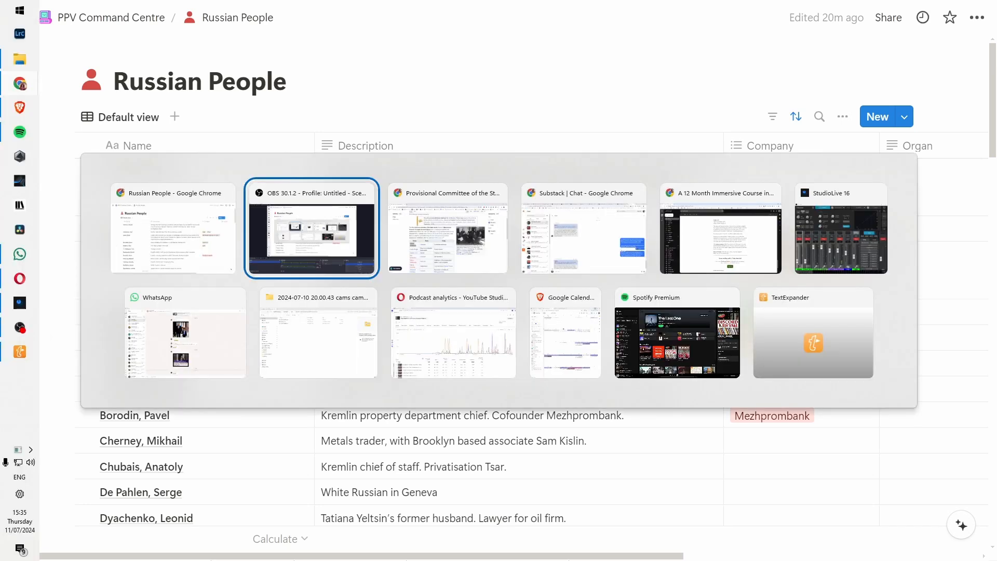
pyautogui.press('Tab')
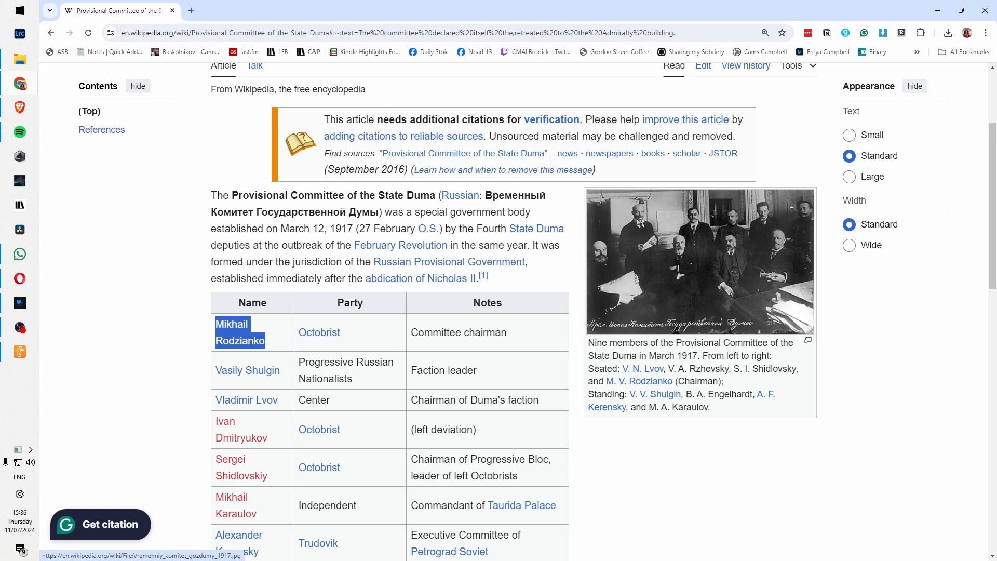
pyautogui.scroll(3, 701, 260)
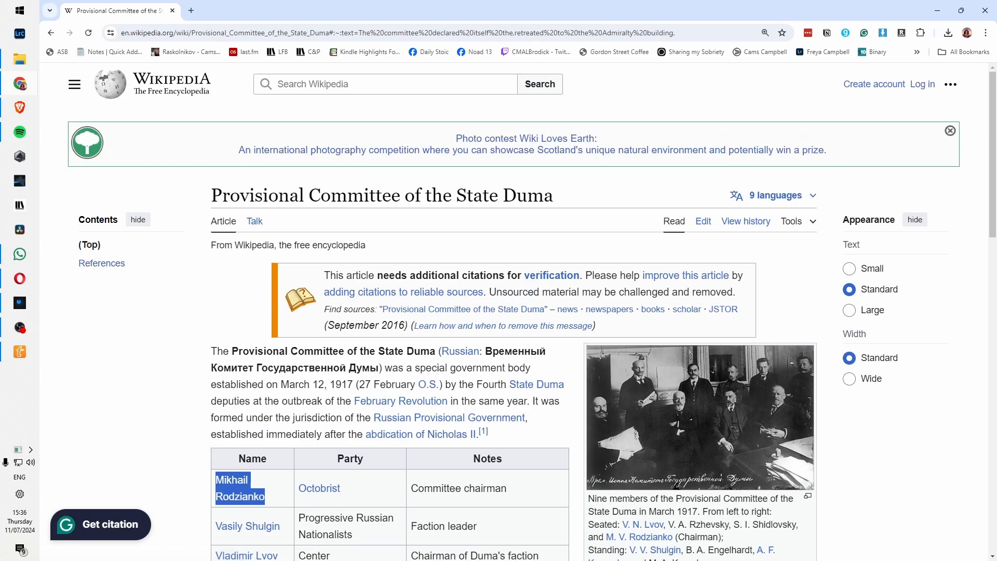
pyautogui.scroll(-2, 532, 312)
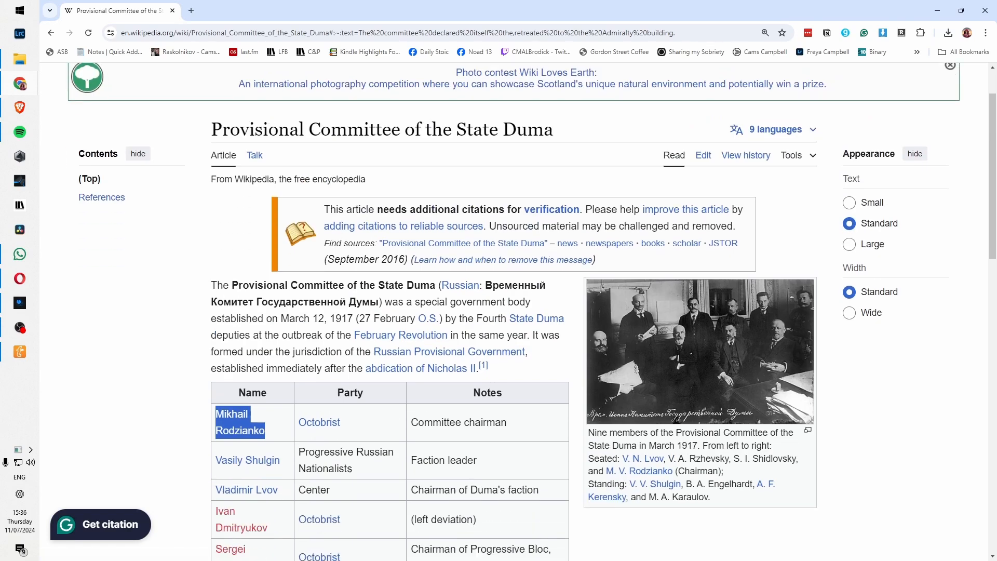
pyautogui.scroll(-4, 520, 312)
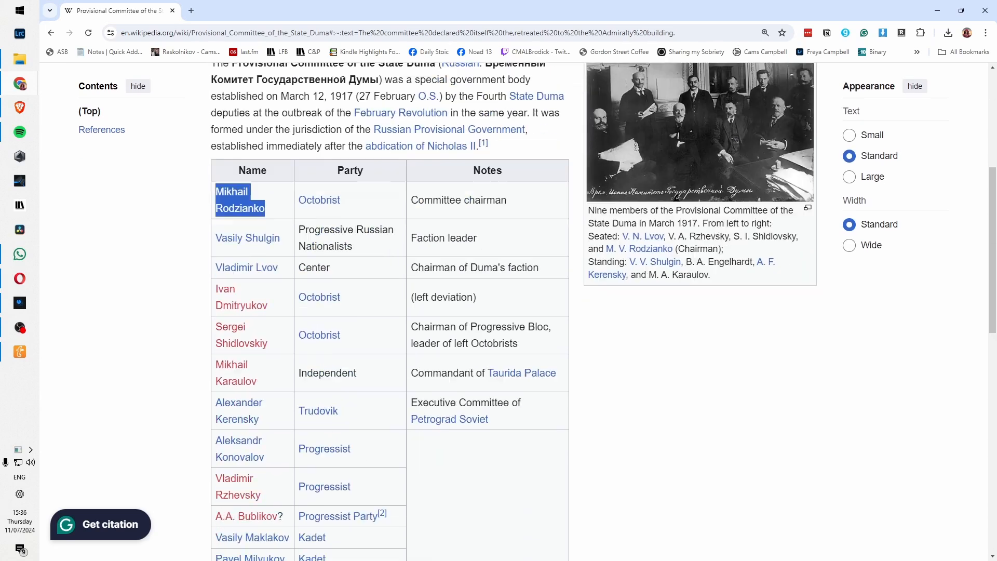
pyautogui.click(695, 353)
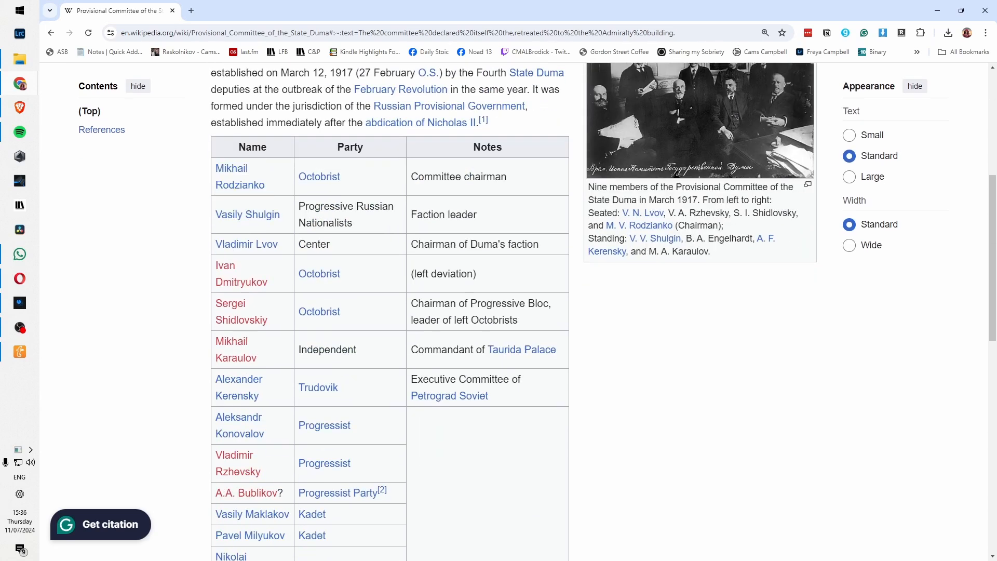
pyautogui.scroll(-1, 520, 312)
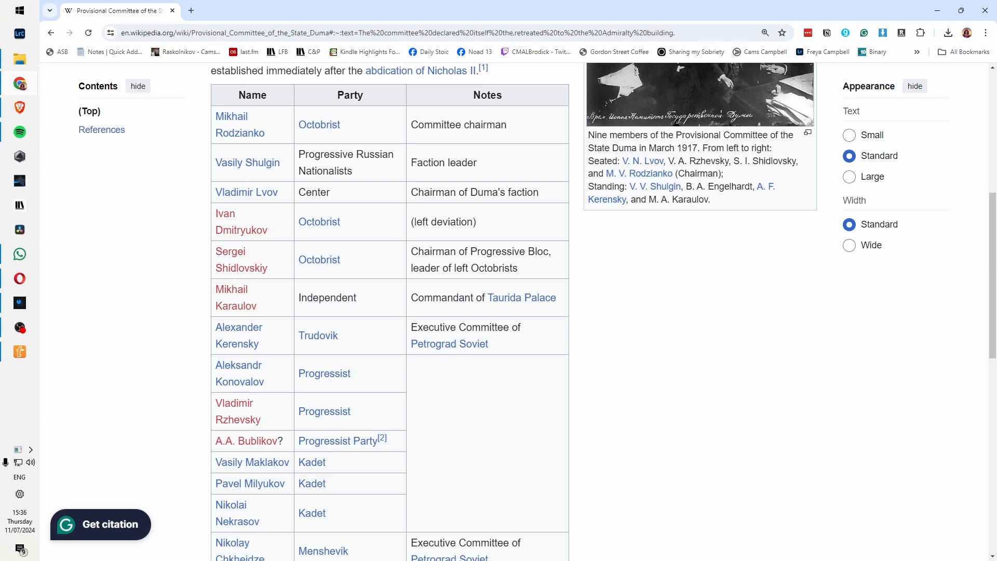
pyautogui.scroll(-3, 519, 311)
pyautogui.scroll(2, 519, 311)
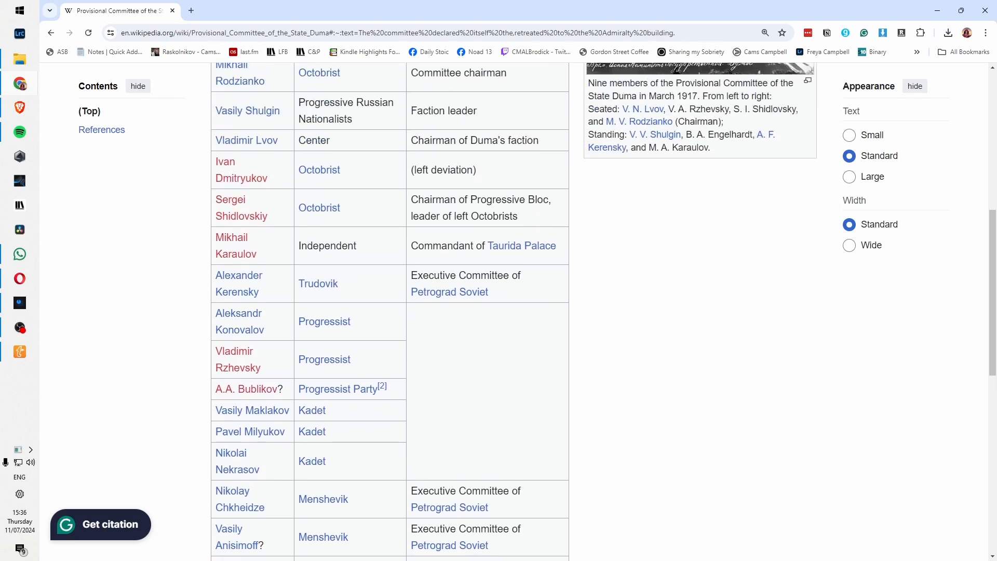
pyautogui.scroll(2, 519, 311)
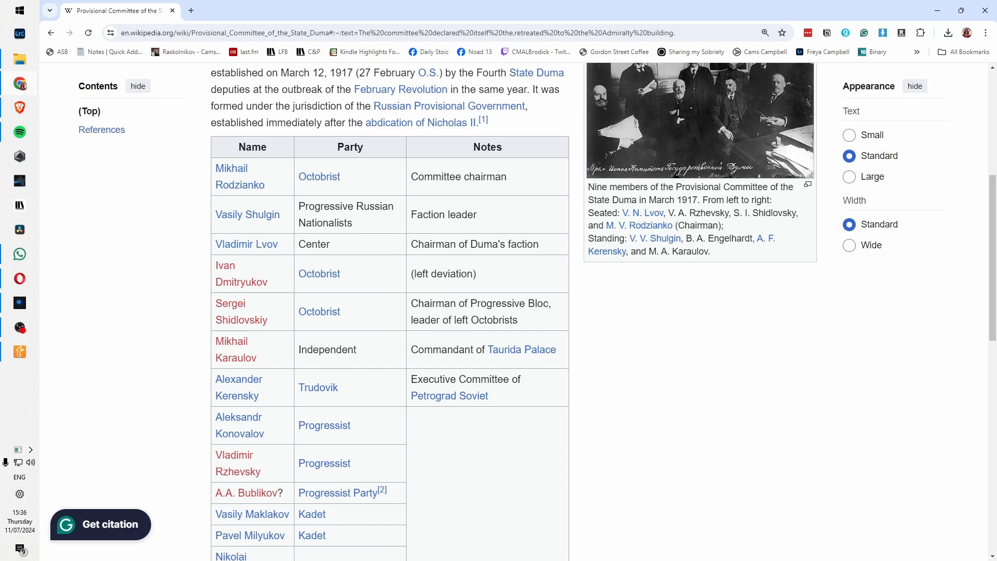
pyautogui.scroll(-1, 519, 312)
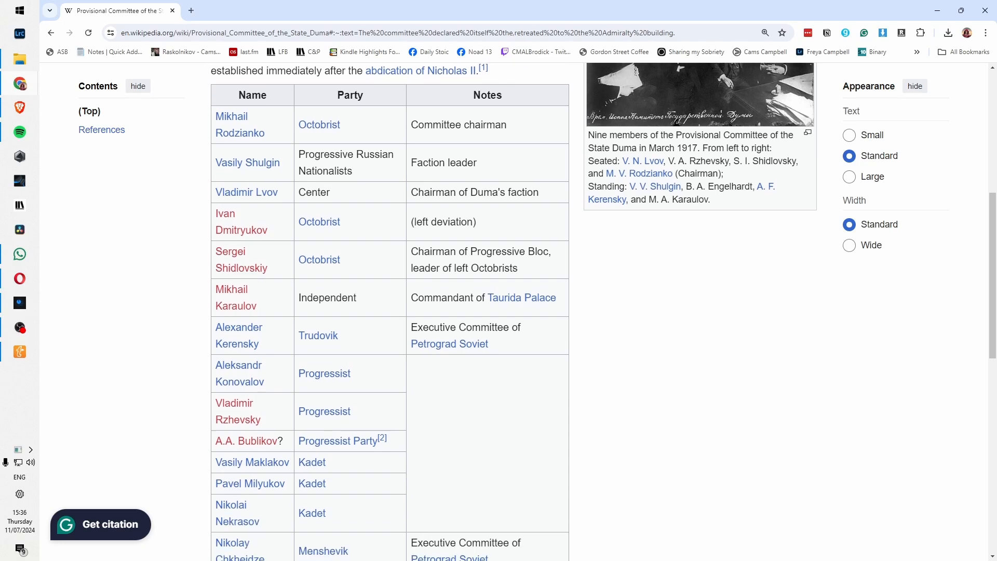
pyautogui.scroll(-3, 514, 311)
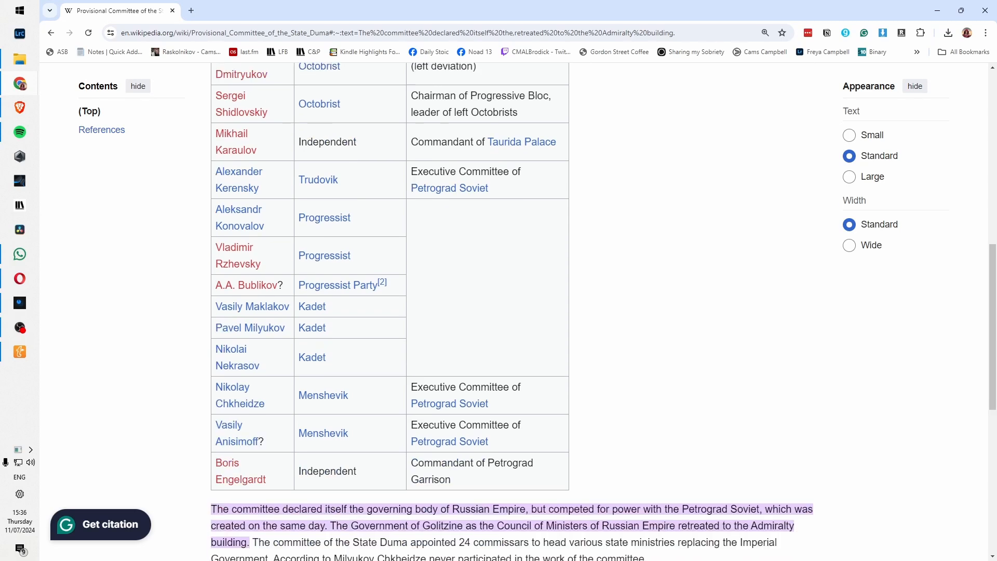
pyautogui.scroll(-3, 514, 311)
pyautogui.scroll(10, 514, 312)
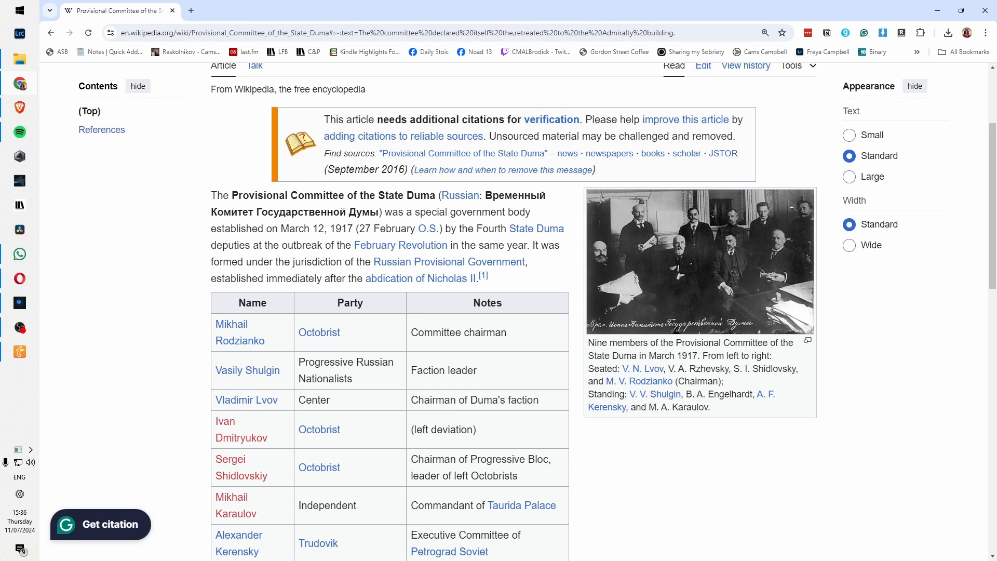
# Copy the linked name Mikhail Rodzianko from the article's members table and switch back to the Russian People database in Notion.
pyautogui.moveTo(266, 341); pyautogui.dragTo(215, 325)
pyautogui.hotkey('ctrl', 'c')
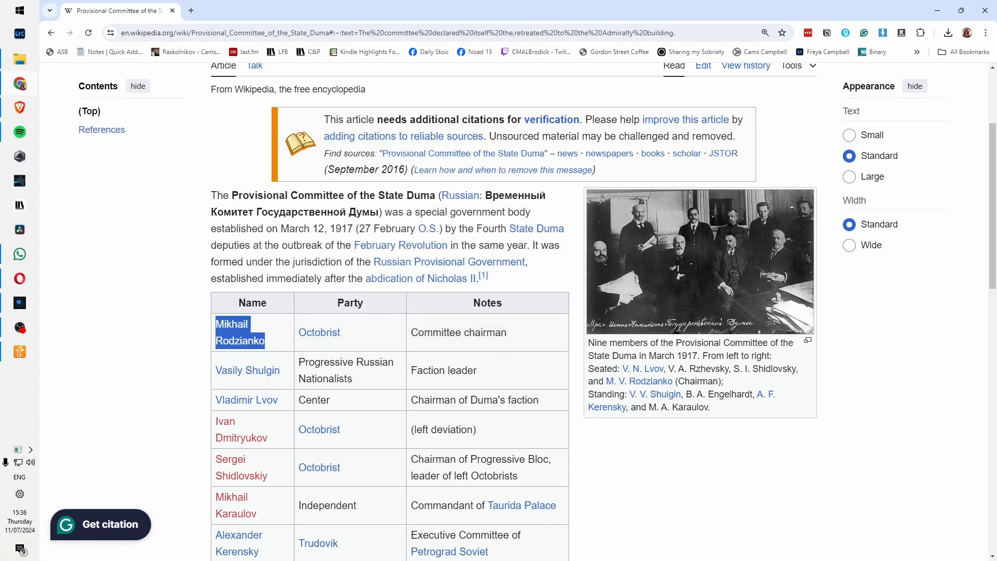
pyautogui.hotkey('alt', 'Tab')
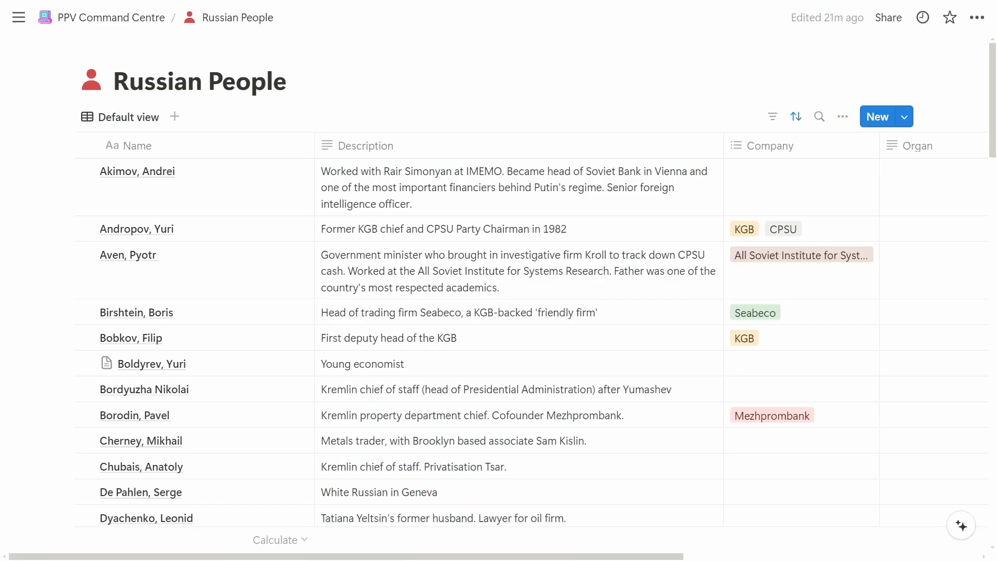
# Add a new entry at the end of the Russian People table with the copied linked name Mikhail Rodzianko.
pyautogui.scroll(-15, 281, 314)
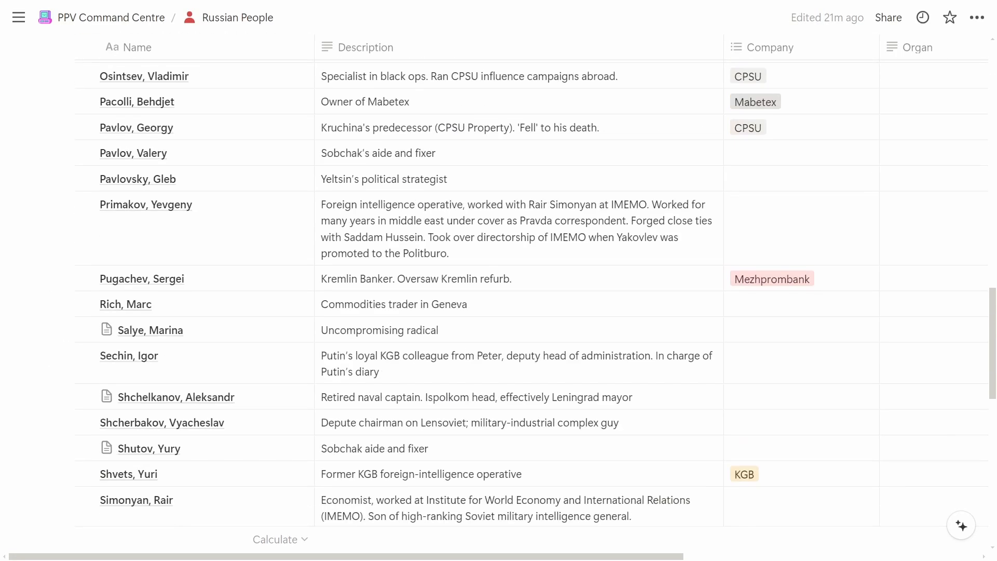
pyautogui.scroll(-12, 280, 332)
pyautogui.click(107, 374)
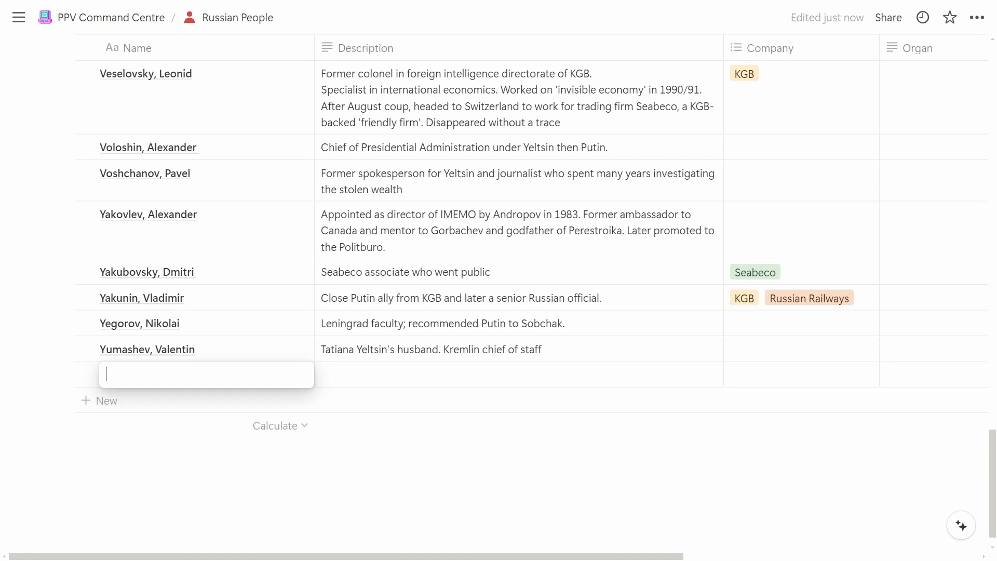
pyautogui.hotkey('ctrl', 'v')
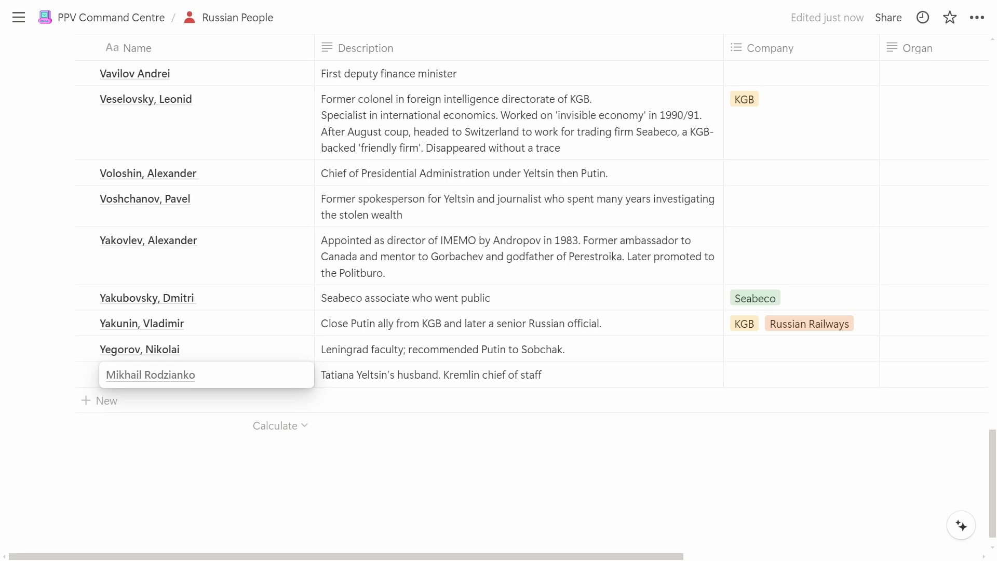
pyautogui.click(208, 426)
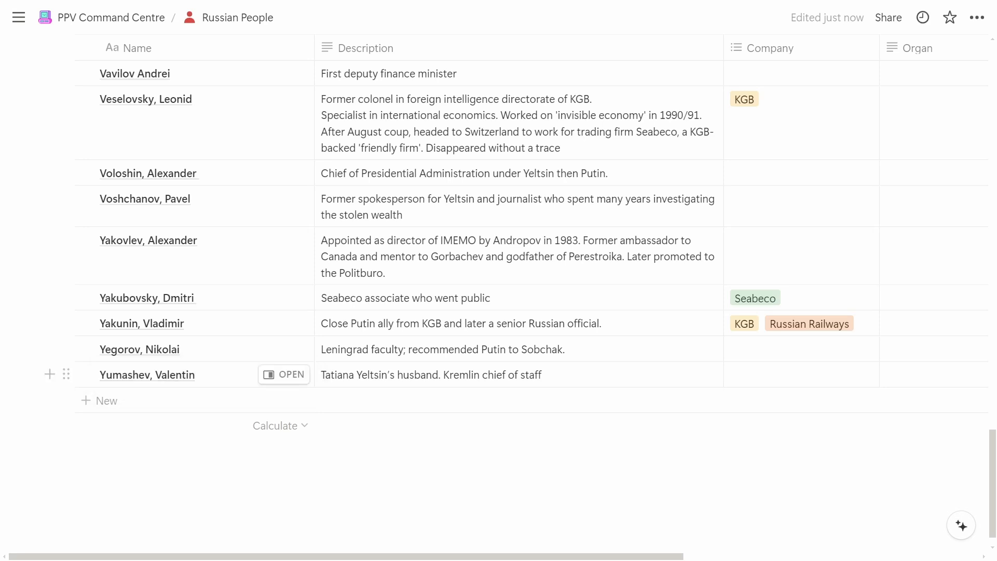
# Find the new Mikhail Rodzianko entry in the sorted table, open its page and inspect the Wikipedia link in its title.
pyautogui.scroll(20, 520, 281)
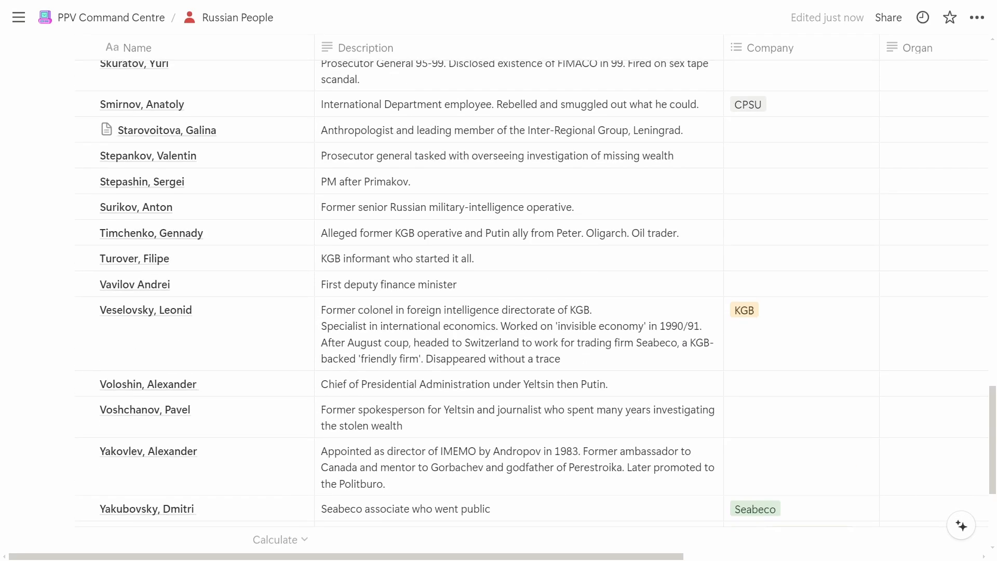
pyautogui.scroll(3, 519, 280)
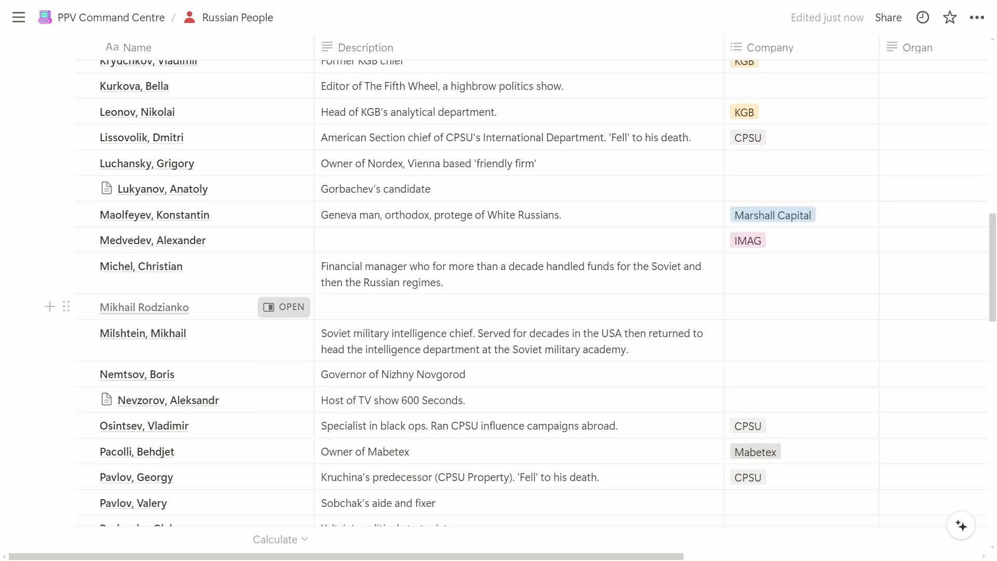
pyautogui.click(285, 307)
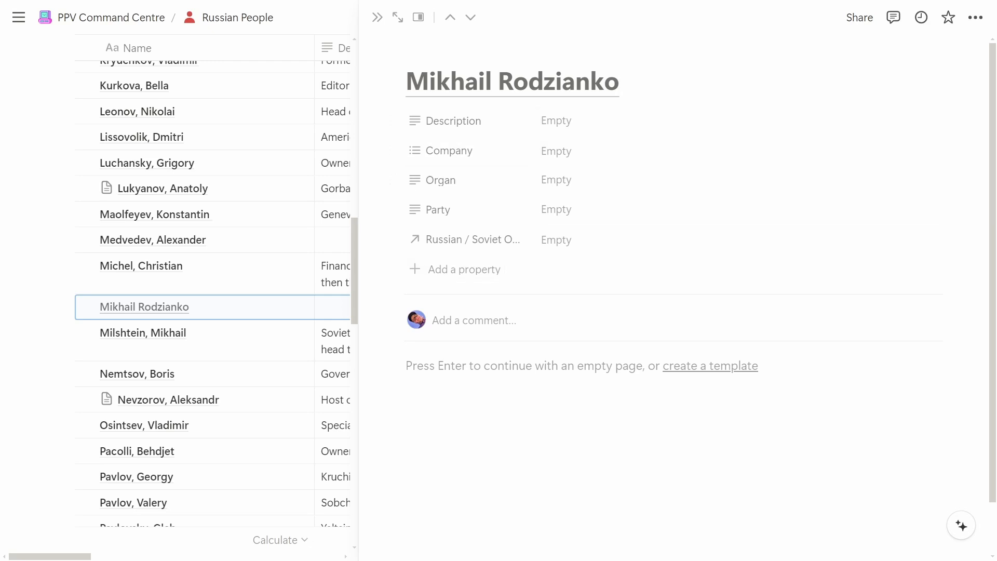
pyautogui.moveTo(513, 83)
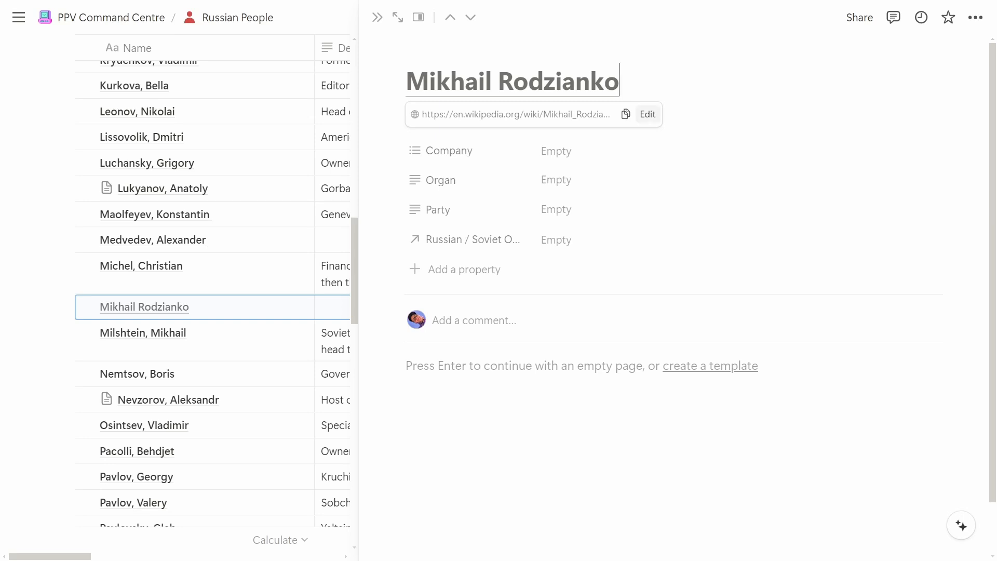
# Change the title of the entry's Wikipedia link to surname-first form, Rodzianko, Mikhail.
pyautogui.click(648, 114)
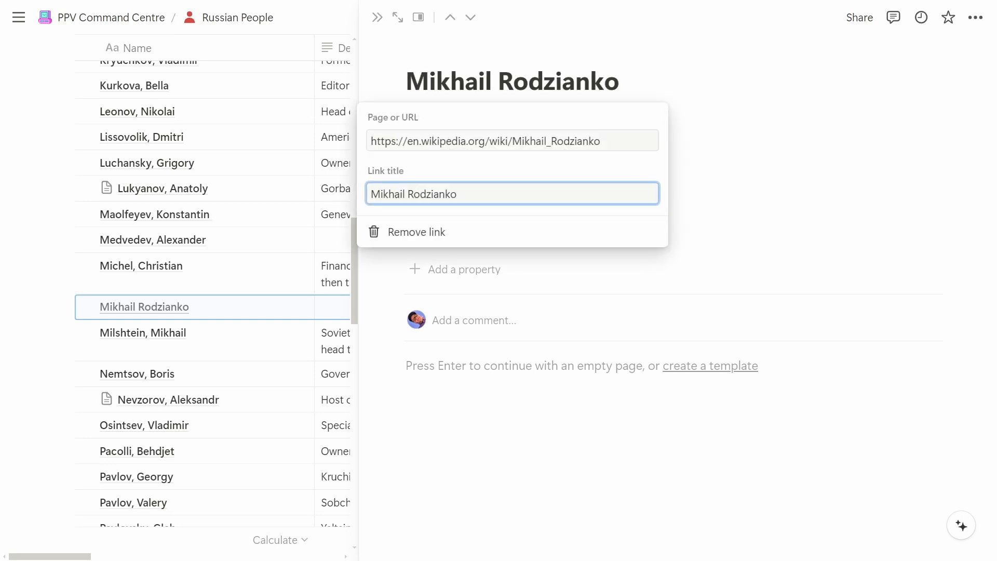
pyautogui.doubleClick(388, 193)
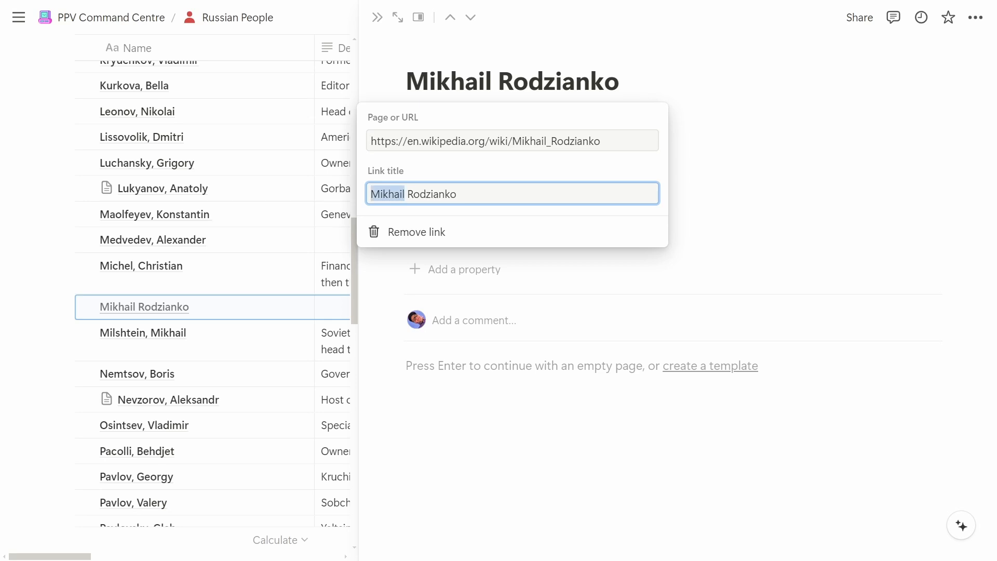
pyautogui.press('BackSpace')
pyautogui.press('Delete')
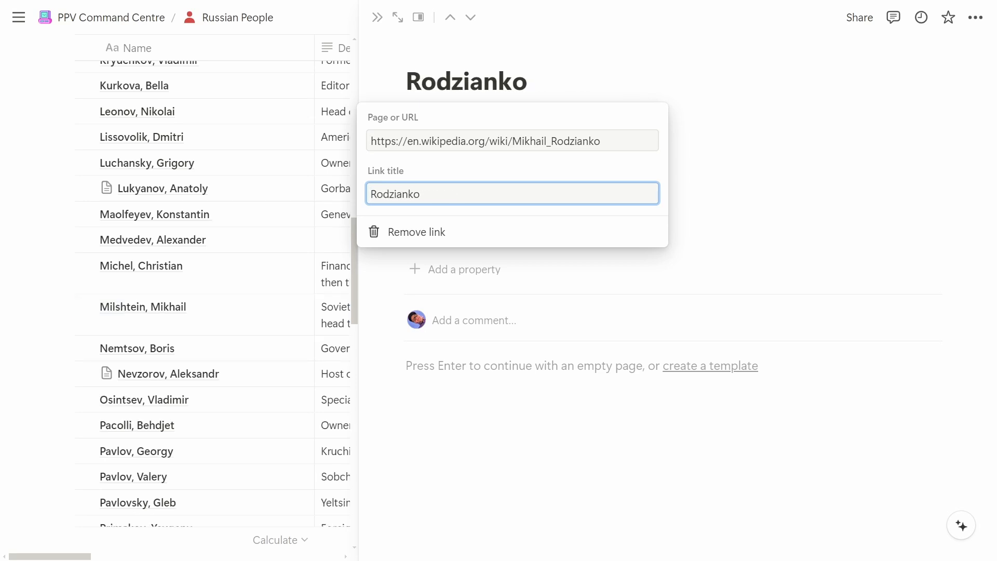
pyautogui.write(', Mikhail')
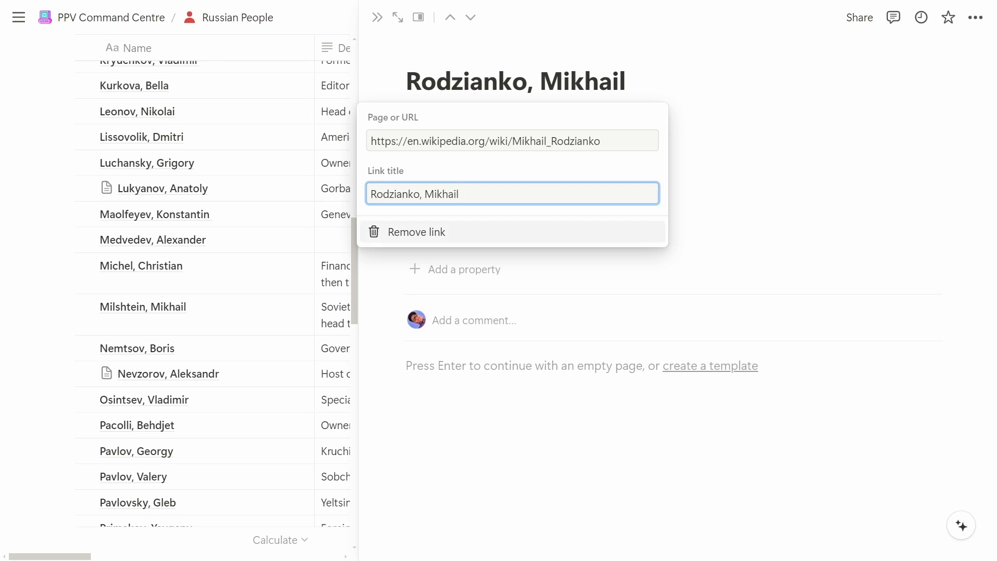
pyautogui.press('Return')
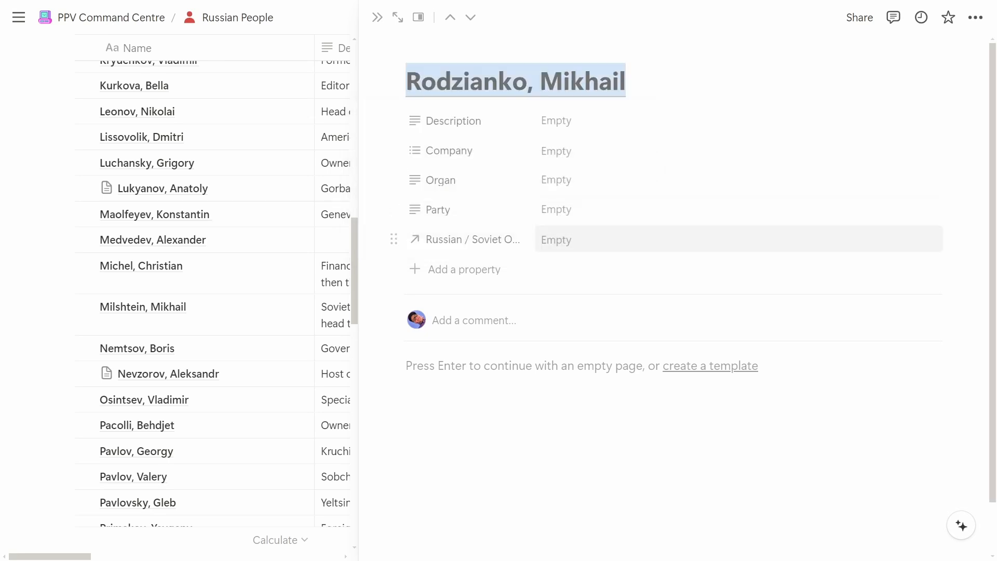
# Switch to Chrome, open Mikhail Rodzianko's Wikipedia article and copy its whole introductory paragraph.
pyautogui.hotkey('alt', 'Tab')
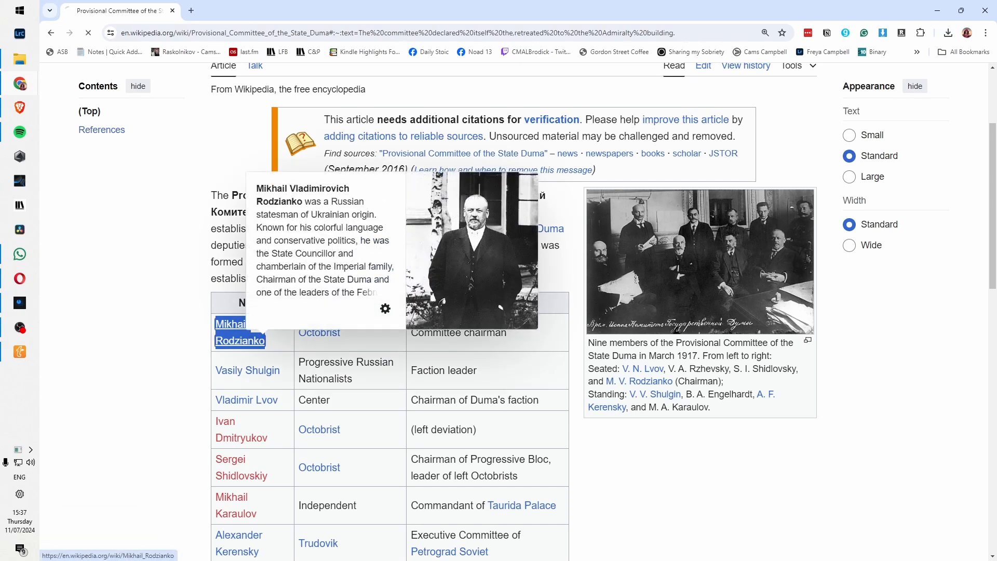
pyautogui.press('Return')
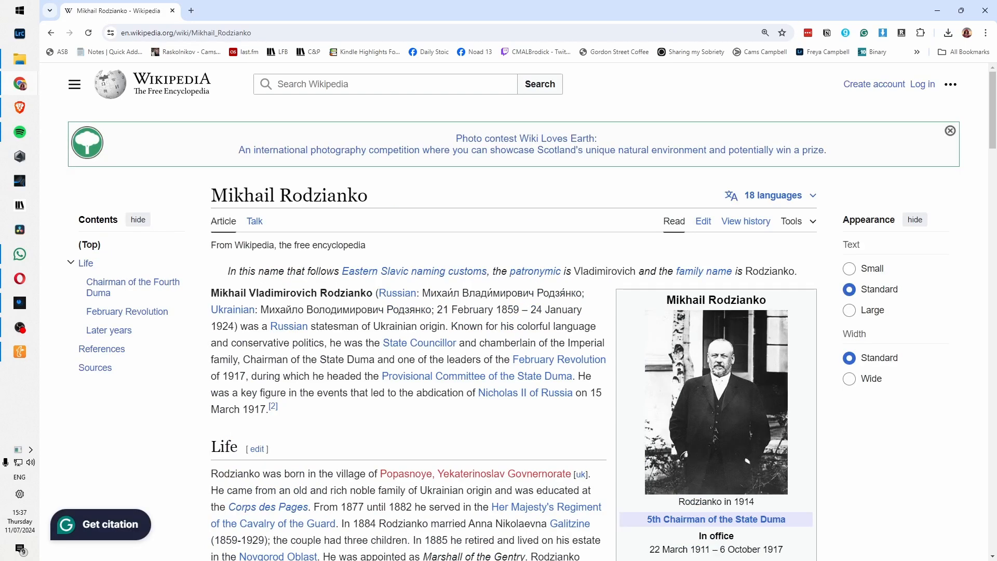
pyautogui.moveTo(278, 411); pyautogui.dragTo(210, 292)
pyautogui.hotkey('ctrl', 'c')
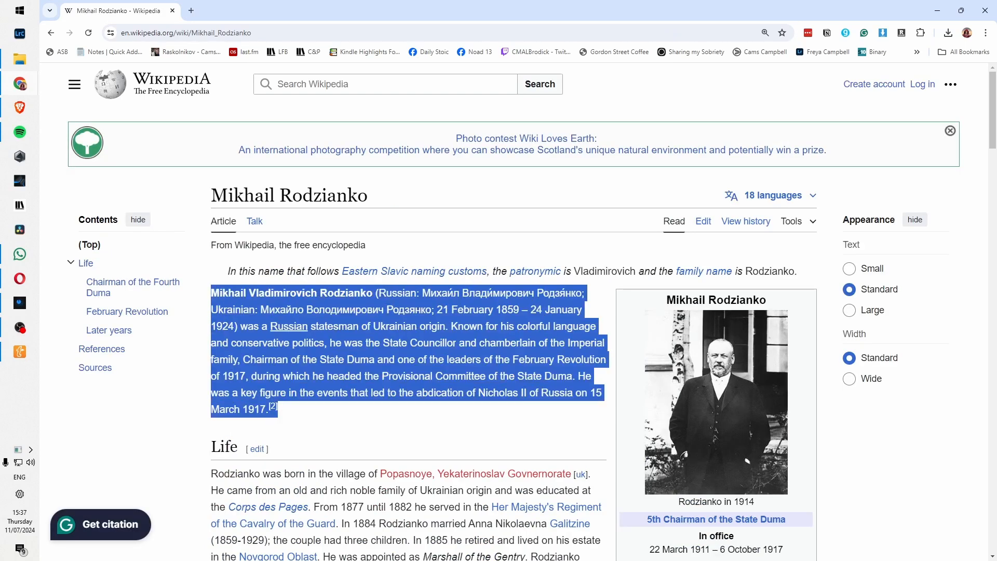
# Switch back to Notion and paste the copied introduction into the Description property of the Rodzianko, Mikhail entry.
pyautogui.hotkey('alt', 'Tab')
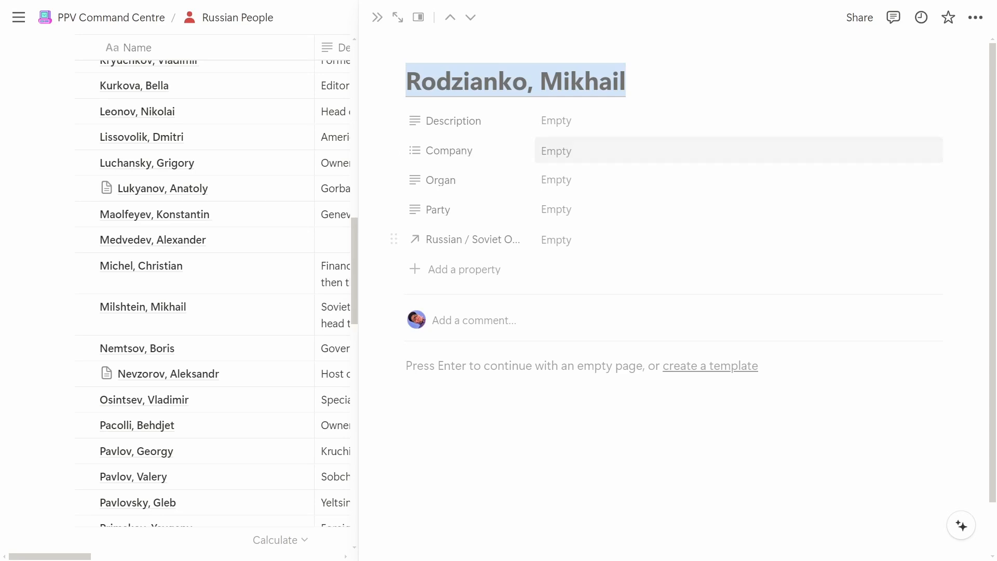
pyautogui.click(556, 120)
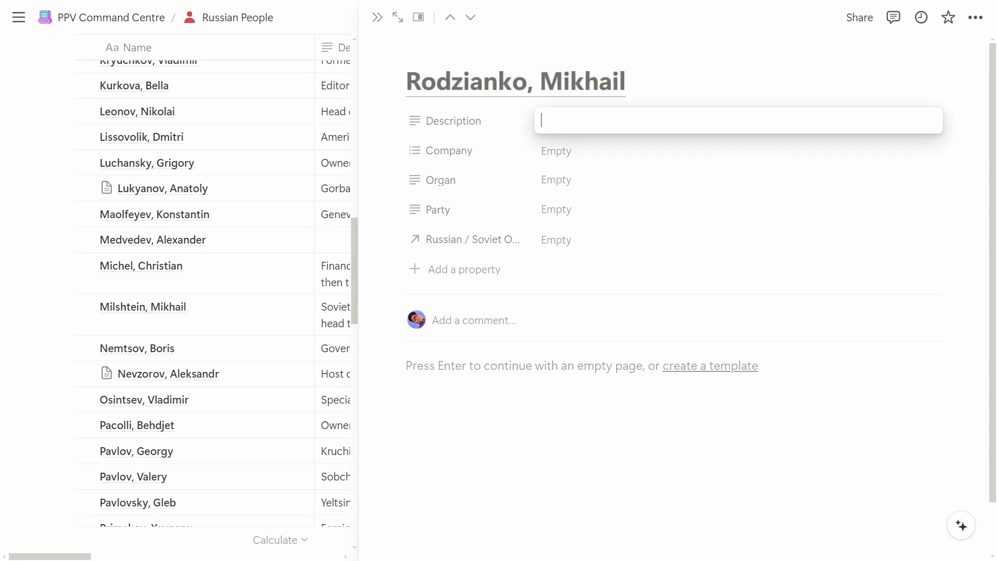
pyautogui.hotkey('ctrl', 'v')
pyautogui.press('Escape')
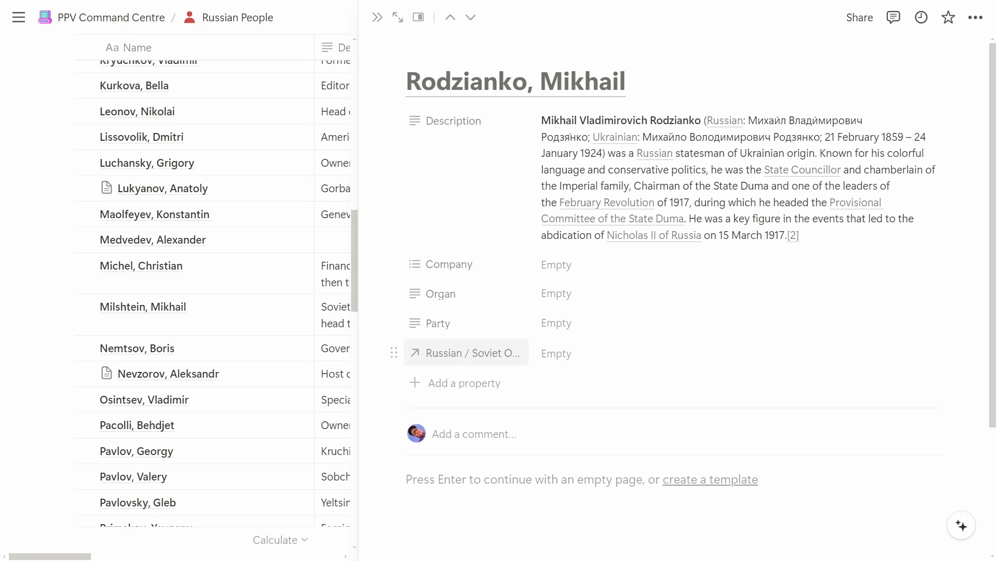
# Delete the relation property starting with Russian / Soviet O from the Russian People database and close the entry's page.
pyautogui.click(467, 353)
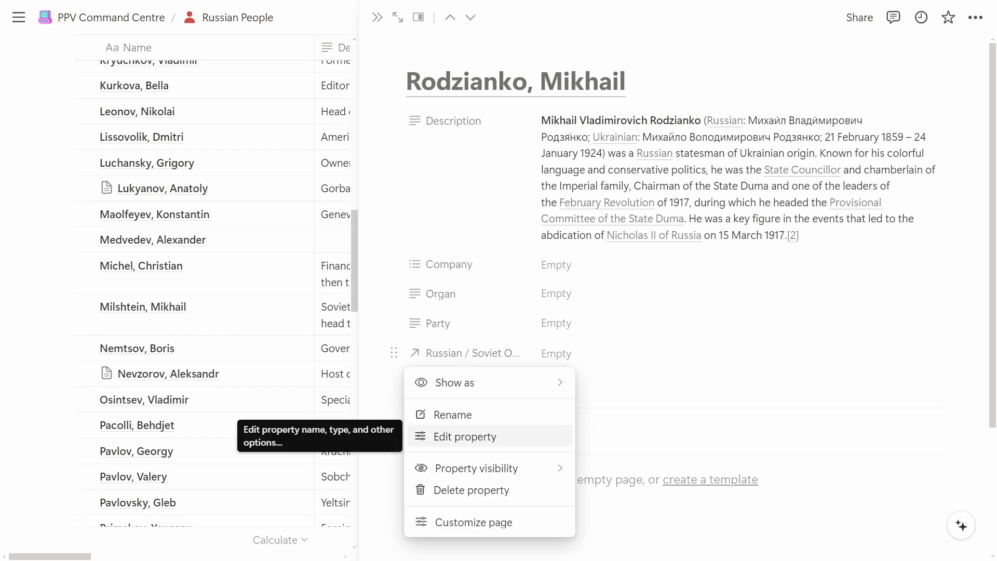
pyautogui.click(472, 490)
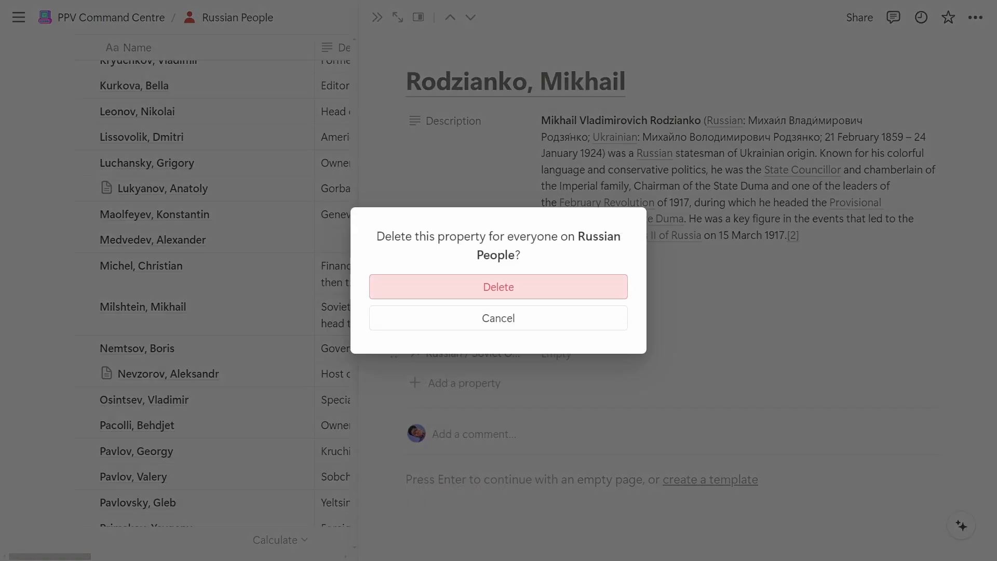
pyautogui.click(499, 287)
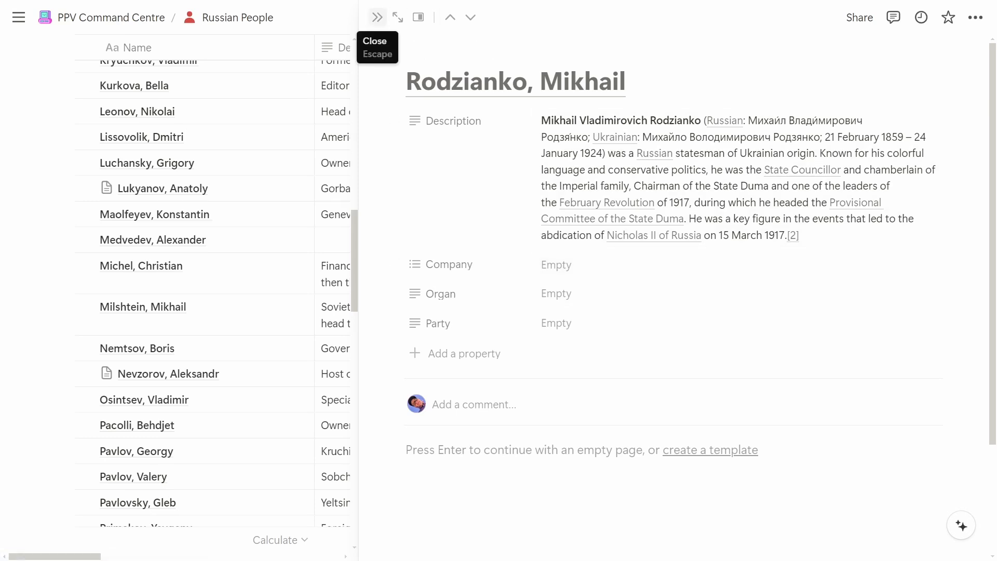
pyautogui.click(377, 17)
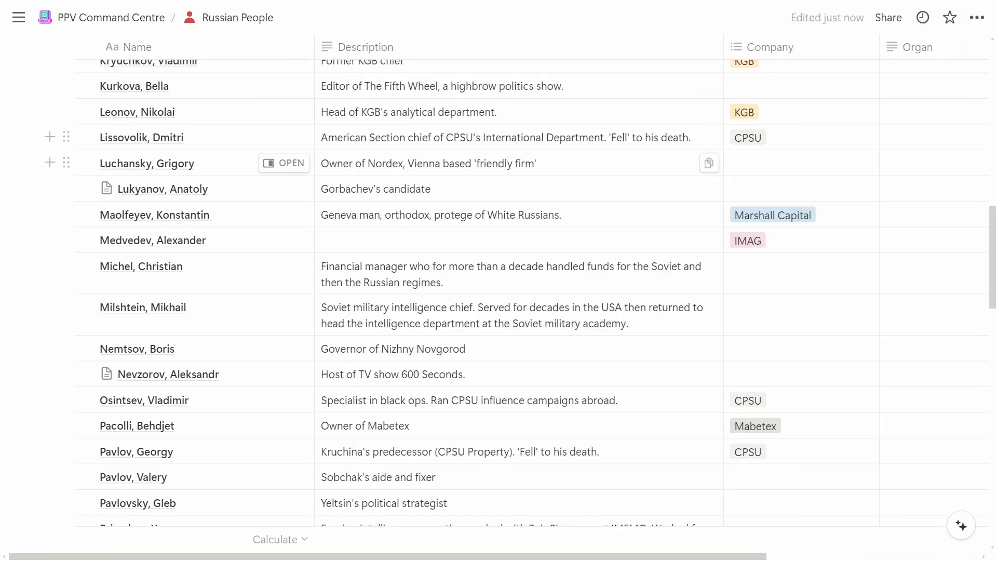
# Go to the PPV Command Centre page and insert a new sub-page on the empty line at its end.
pyautogui.click(111, 17)
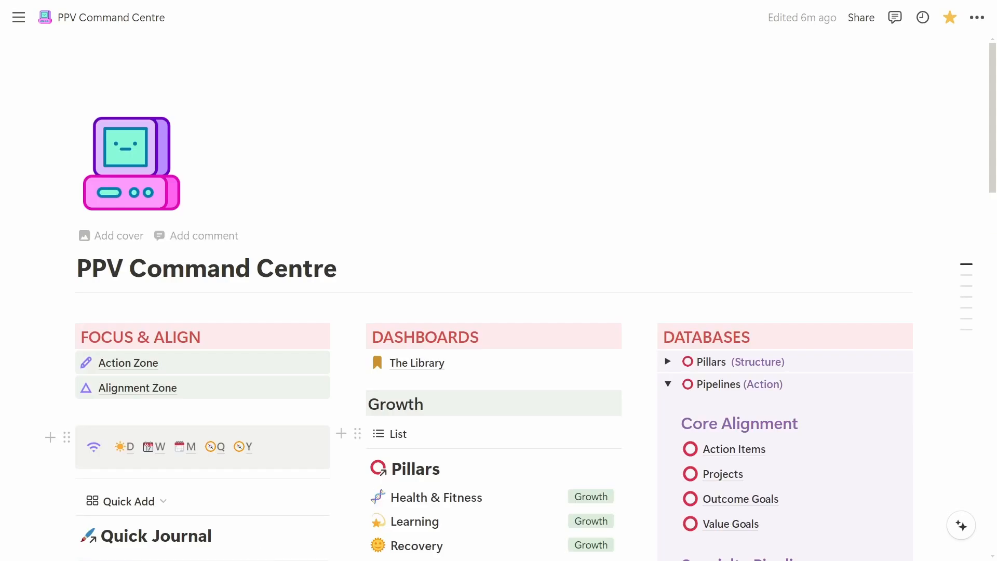
pyautogui.scroll(-12, 372, 347)
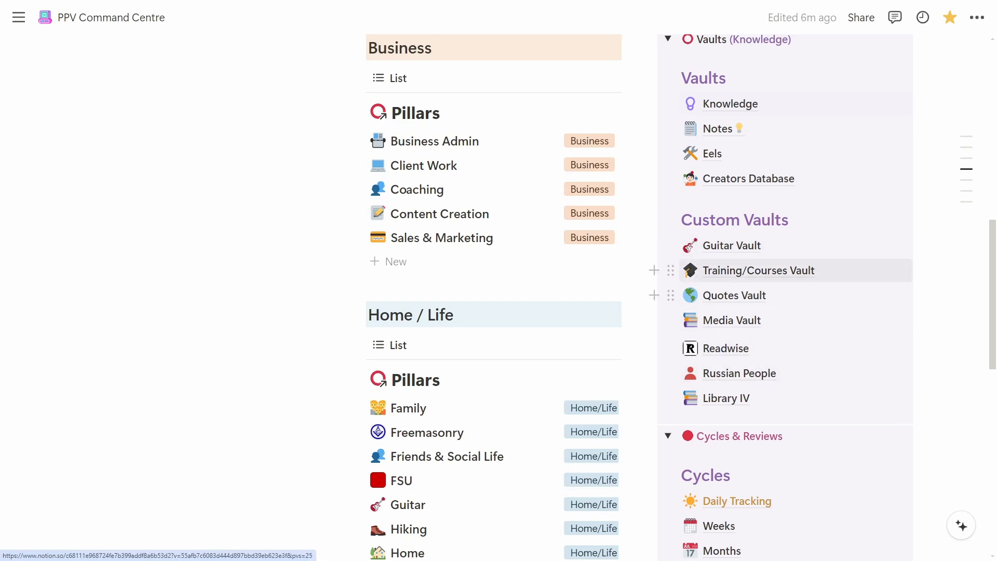
pyautogui.scroll(-10, 779, 338)
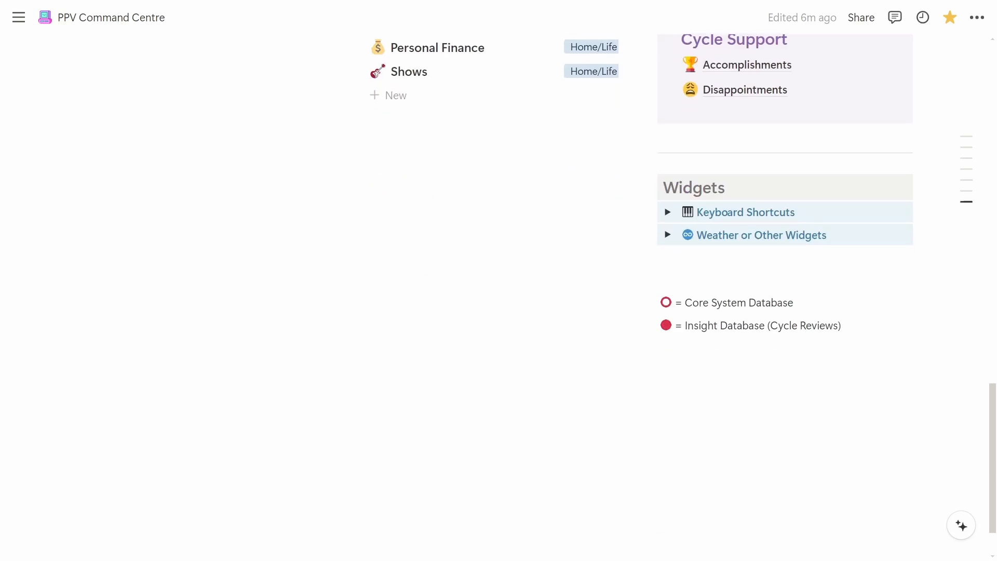
pyautogui.scroll(3, 207, 337)
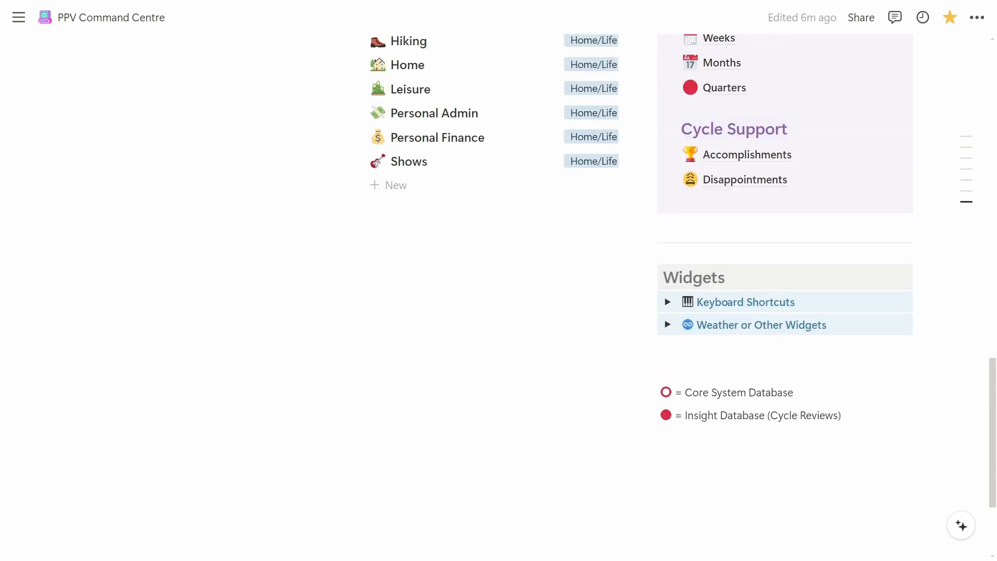
pyautogui.scroll(-2, 150, 407)
pyautogui.rightClick(151, 386)
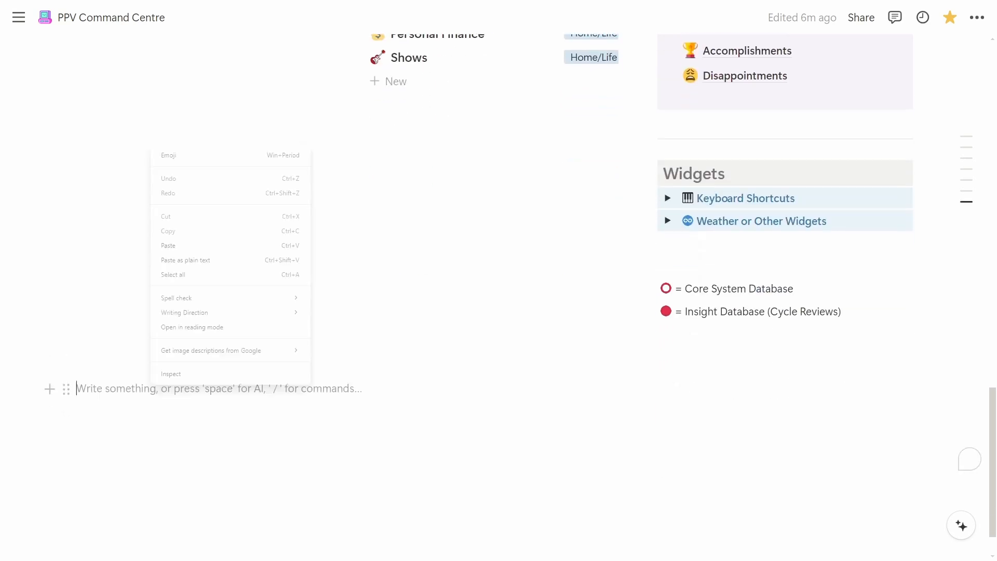
pyautogui.press('Escape')
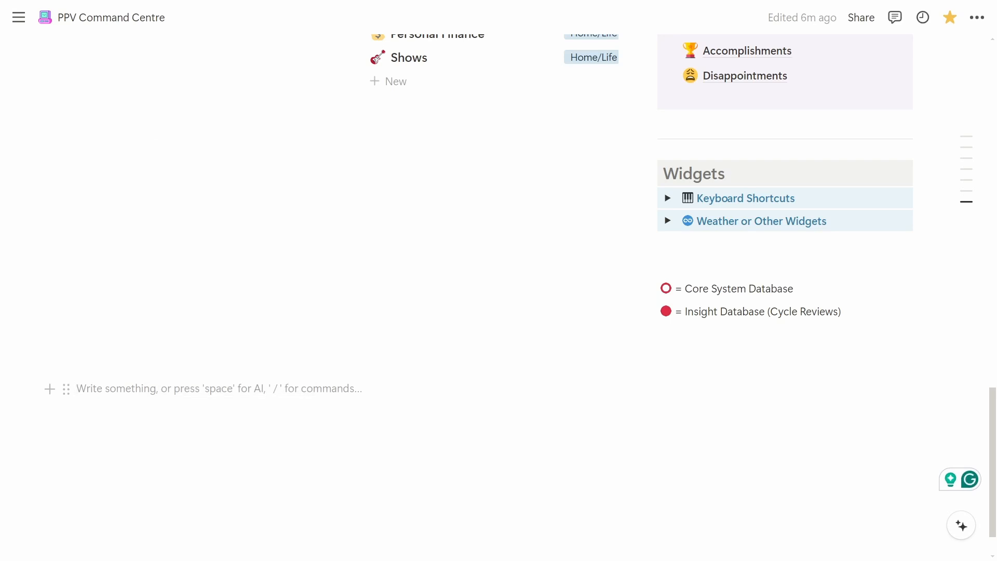
pyautogui.write('/')
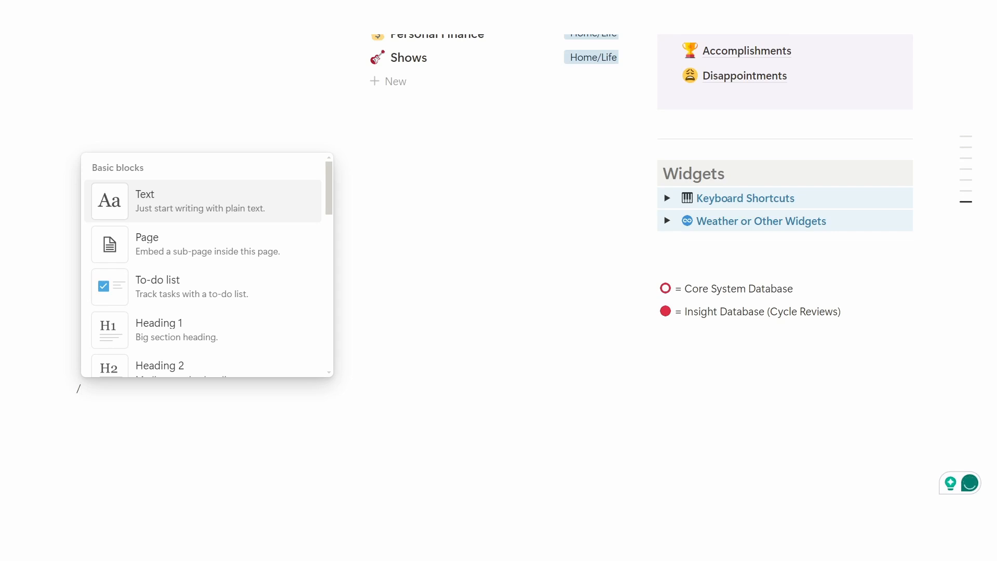
pyautogui.press('Down')
pyautogui.press('Down')
pyautogui.press('Down')
pyautogui.press('Up')
pyautogui.press('Up')
pyautogui.press('Return')
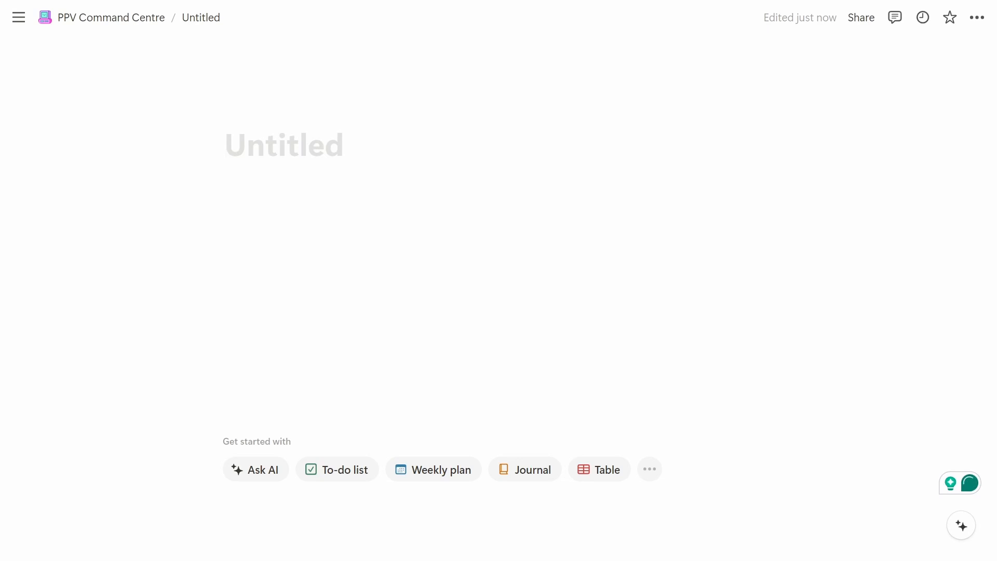
# Title the new sub-page Russian / Soviet Bodies and start an empty line in its body.
pyautogui.write('Russ')
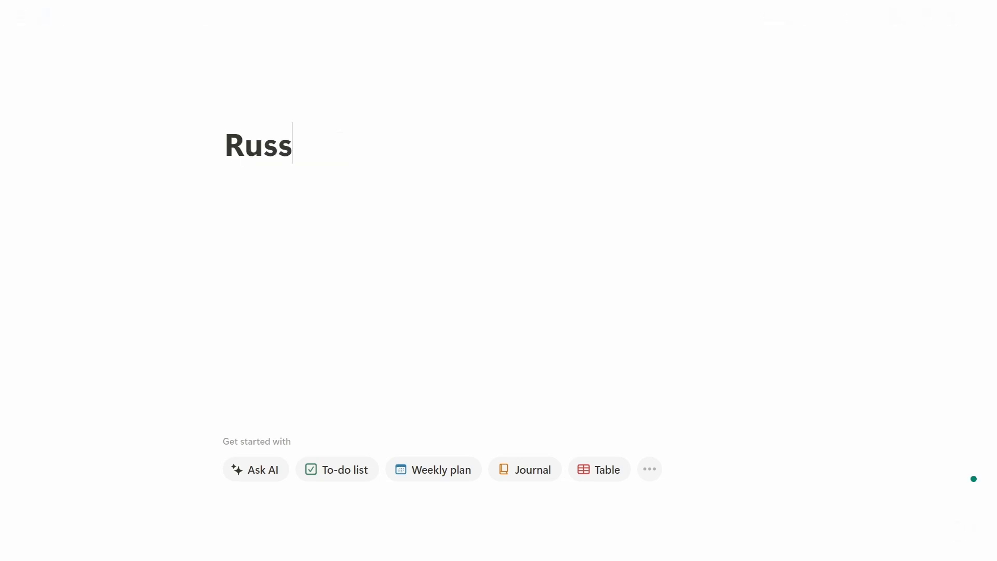
pyautogui.write('ian / ')
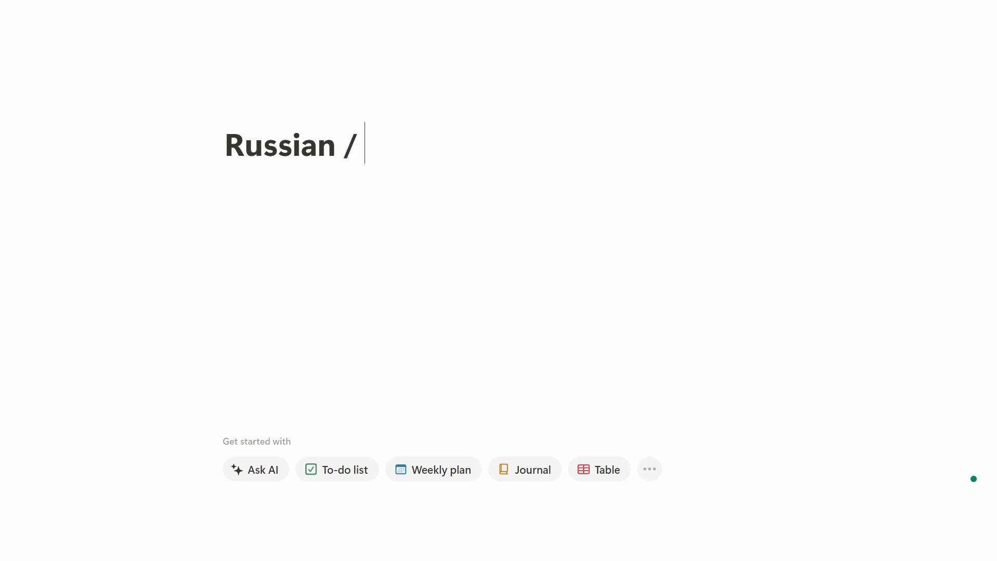
pyautogui.write('Soviet B')
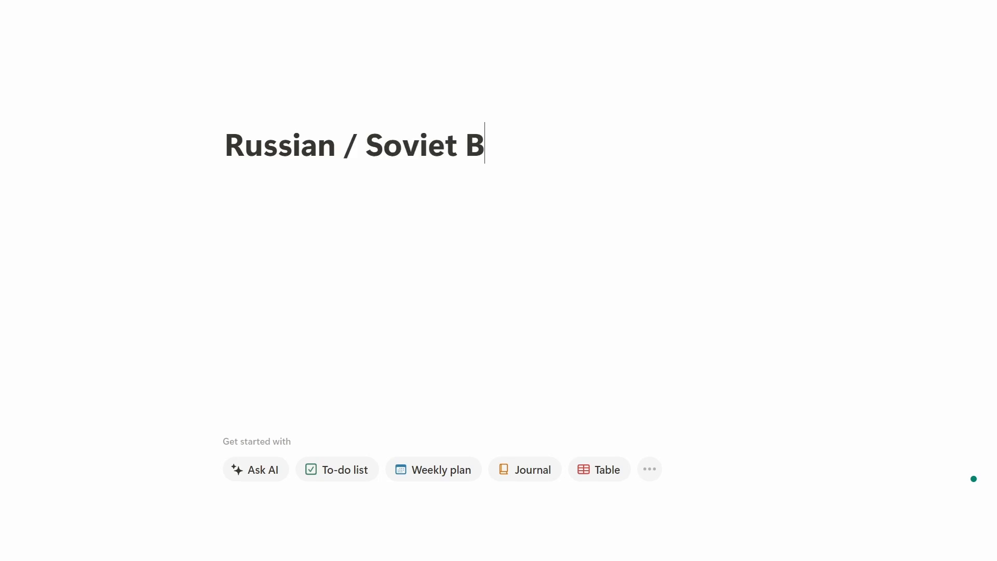
pyautogui.write('odies')
pyautogui.press('Return')
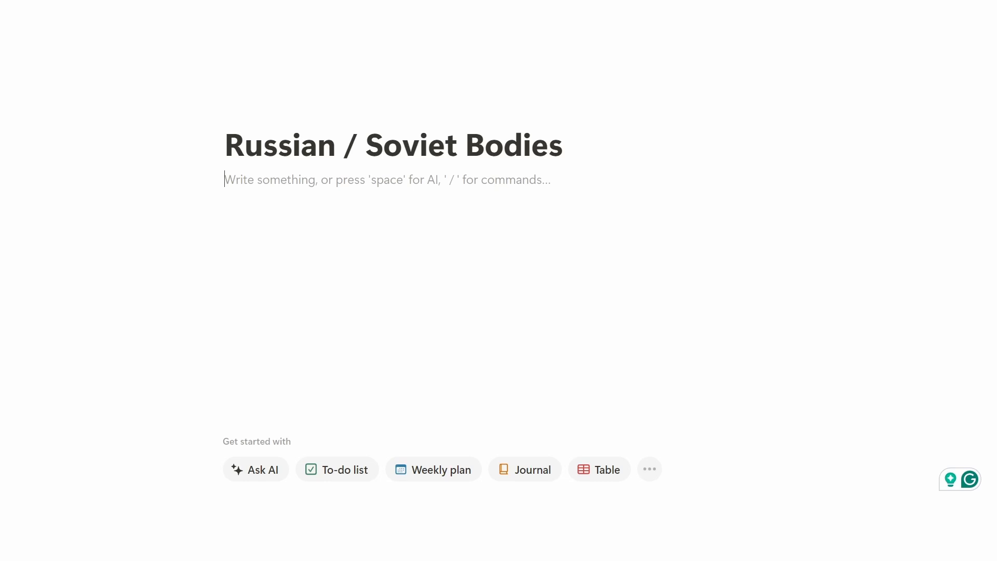
# Insert an inline database in the Russian / Soviet Bodies page and name it Russian / Soviet Bodies db.
pyautogui.write('/')
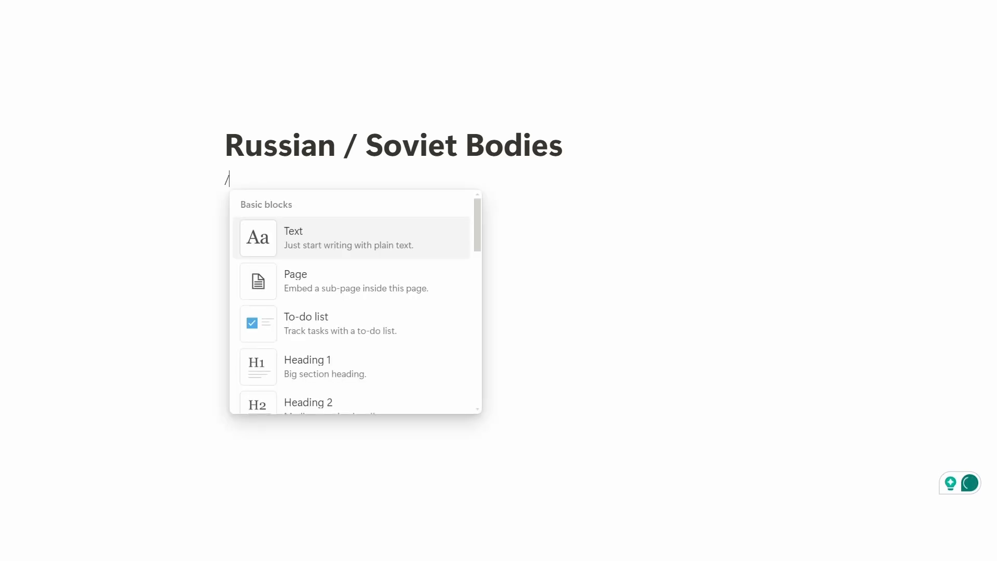
pyautogui.write('dat')
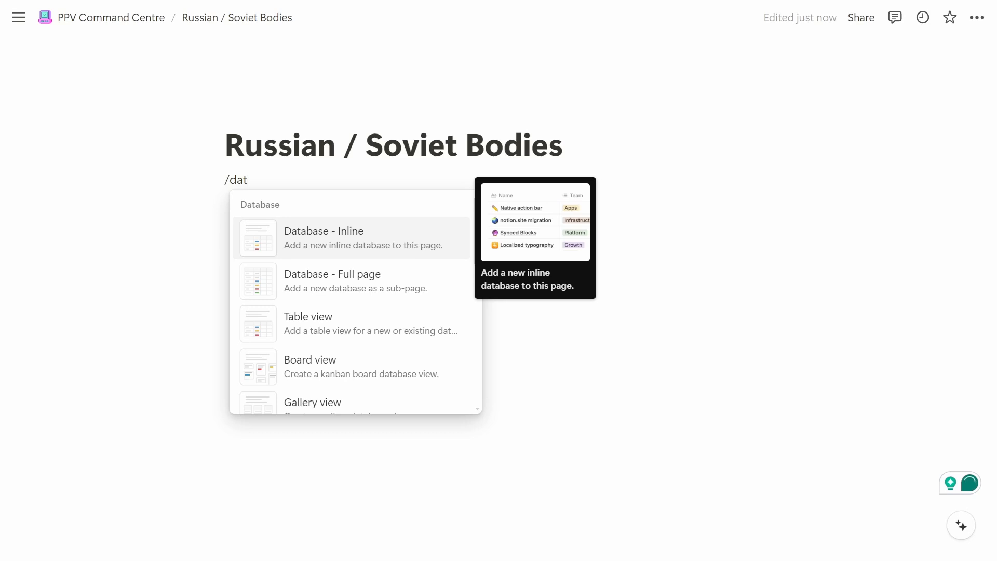
pyautogui.press('Return')
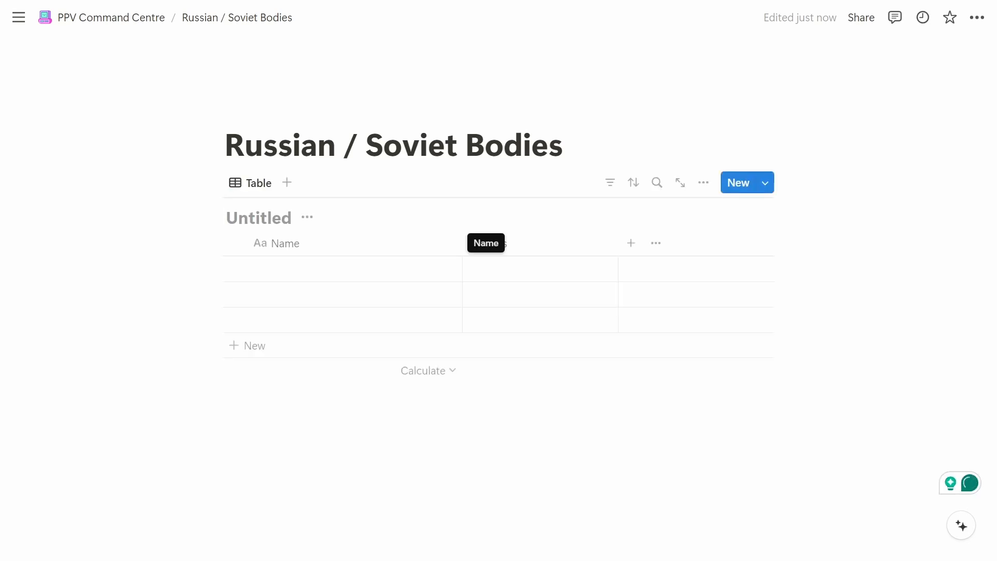
pyautogui.write('Russian / Soviet Bodies db')
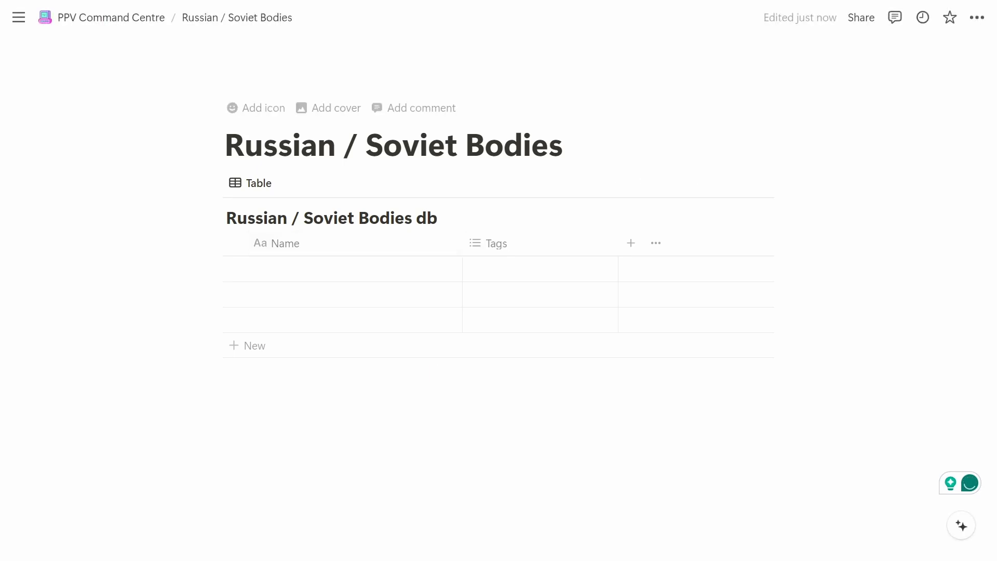
# Return to PPV Command Centre and move the Russian / Soviet Bodies page into Custom Vaults, between Russian People and Library IV.
pyautogui.click(111, 17)
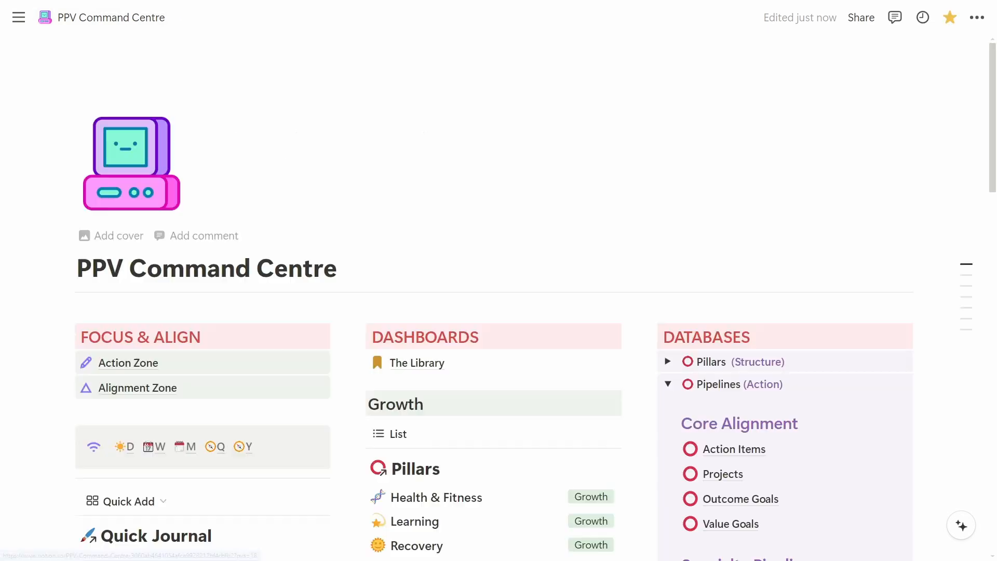
pyautogui.scroll(-20, 499, 296)
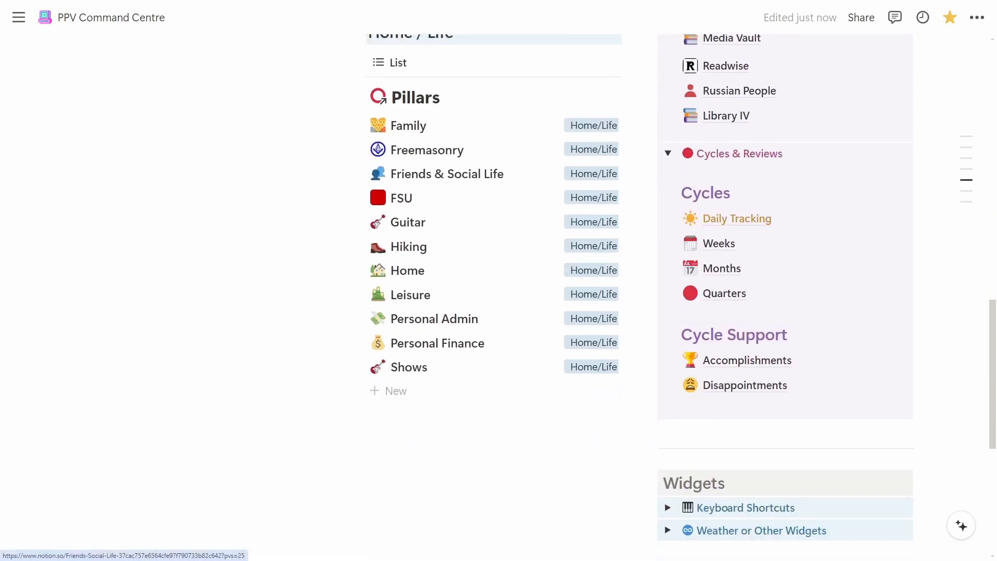
pyautogui.scroll(-3, 499, 296)
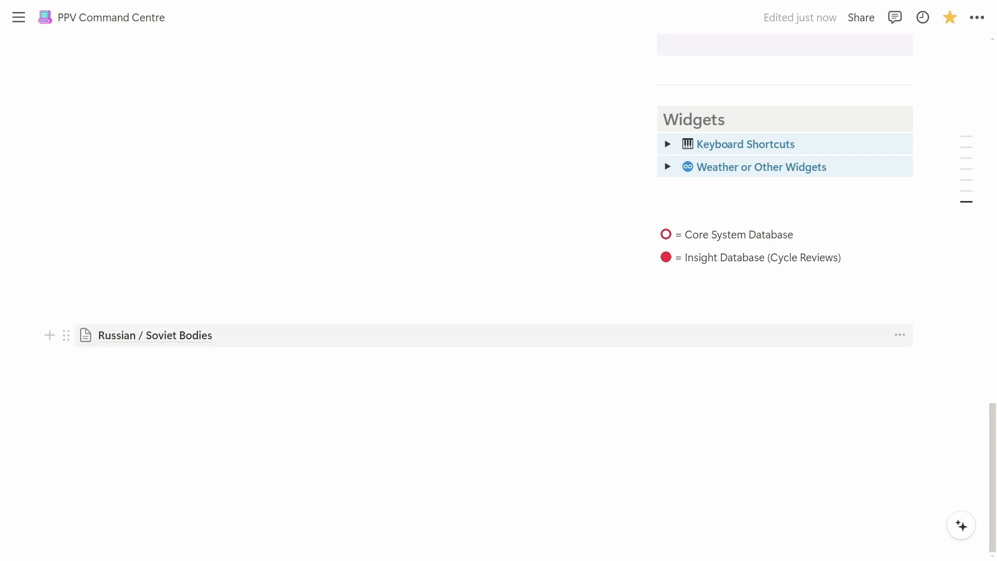
pyautogui.moveTo(66, 335); pyautogui.dragTo(774, 448)
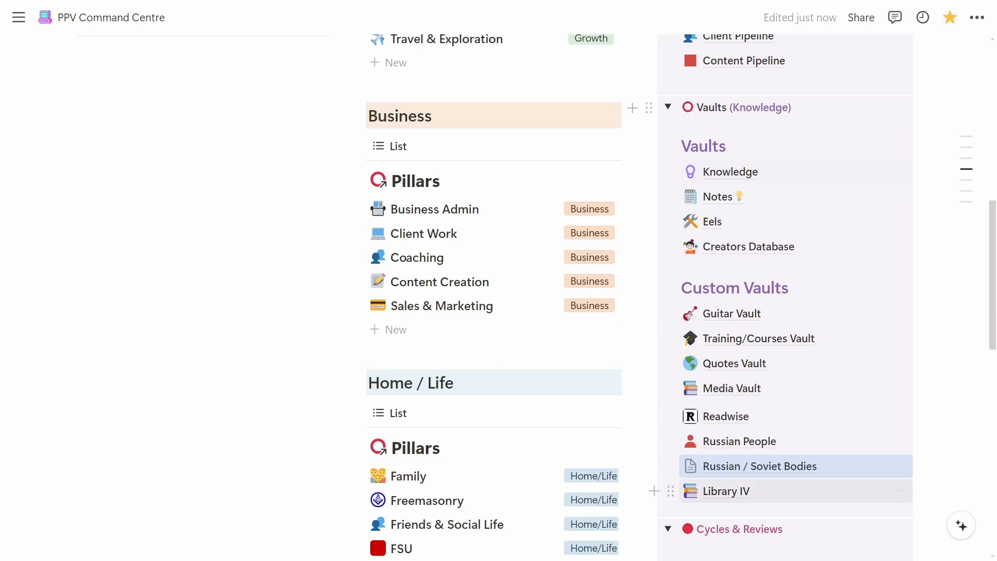
# Open the Russian / Soviet Bodies page from Custom Vaults and switch it to full width.
pyautogui.click(759, 466)
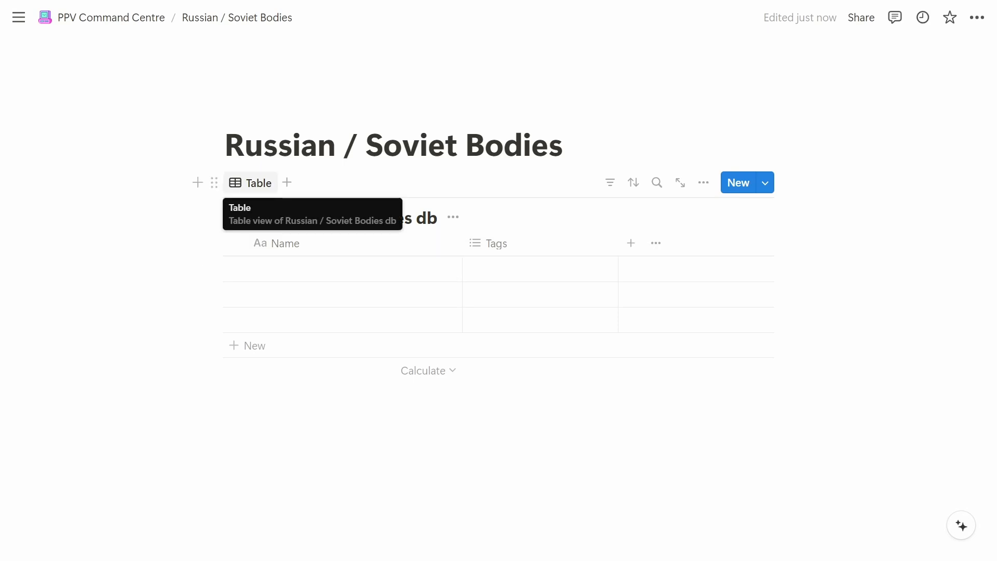
pyautogui.click(977, 17)
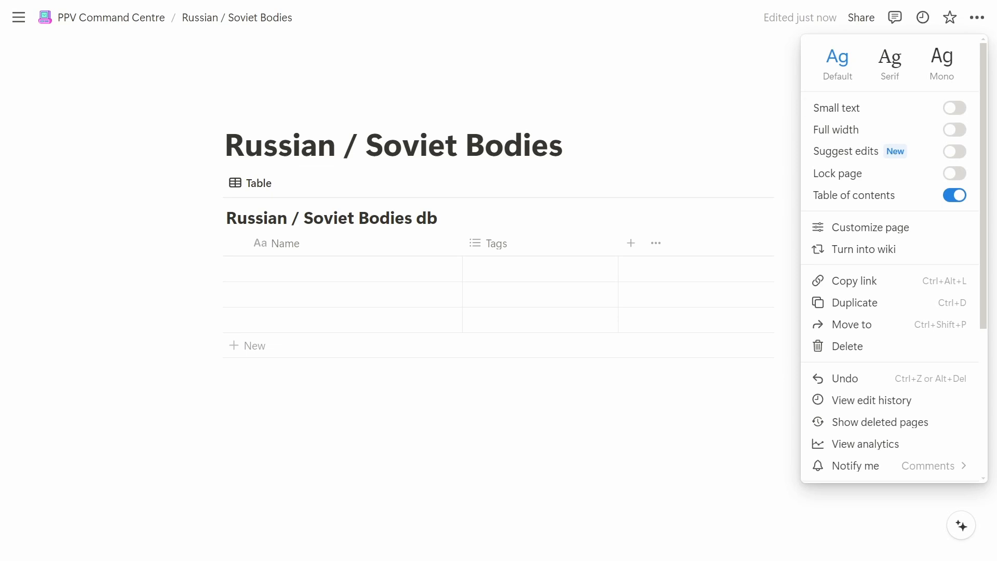
pyautogui.click(954, 129)
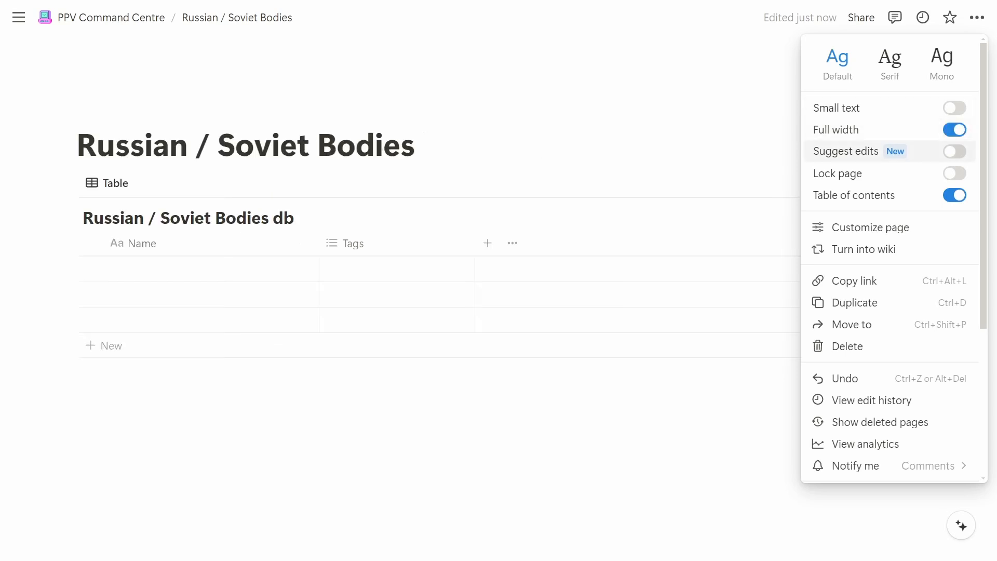
pyautogui.press('Escape')
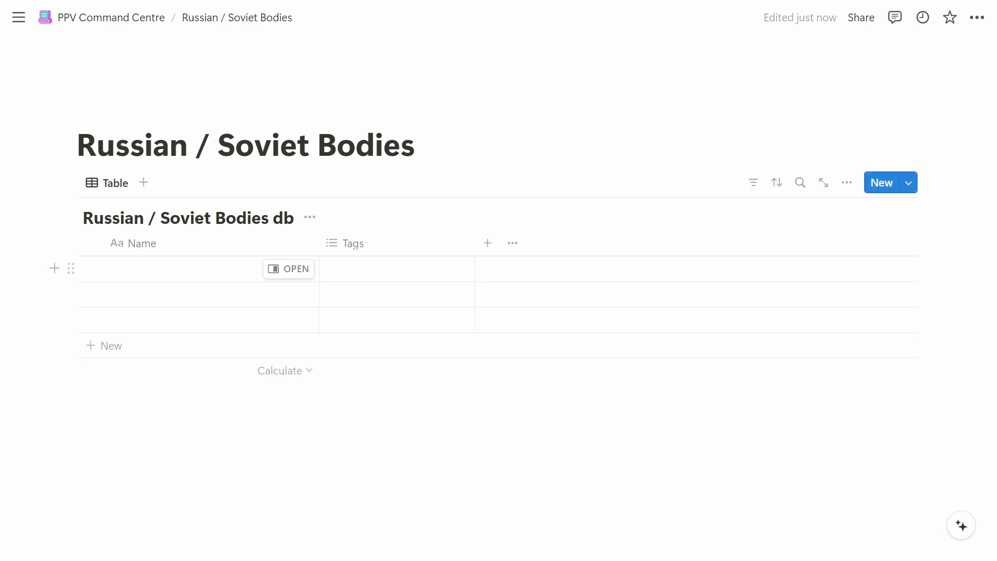
# Copy the title Provisional Committee of the State Duma from its Wikipedia article and enter it as the name in the database's first row.
pyautogui.hotkey('alt', 'Tab')
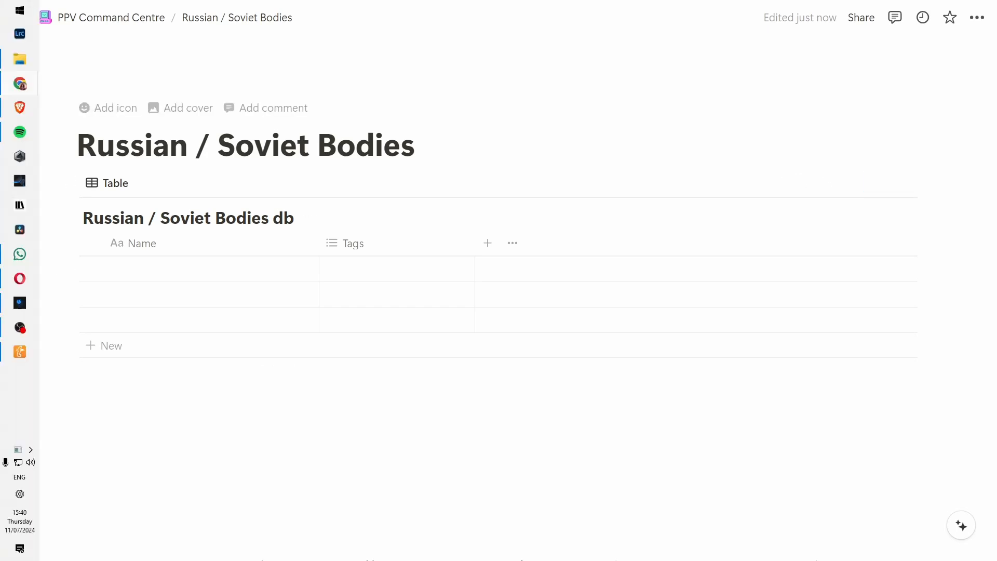
pyautogui.hotkey('alt', 'Left')
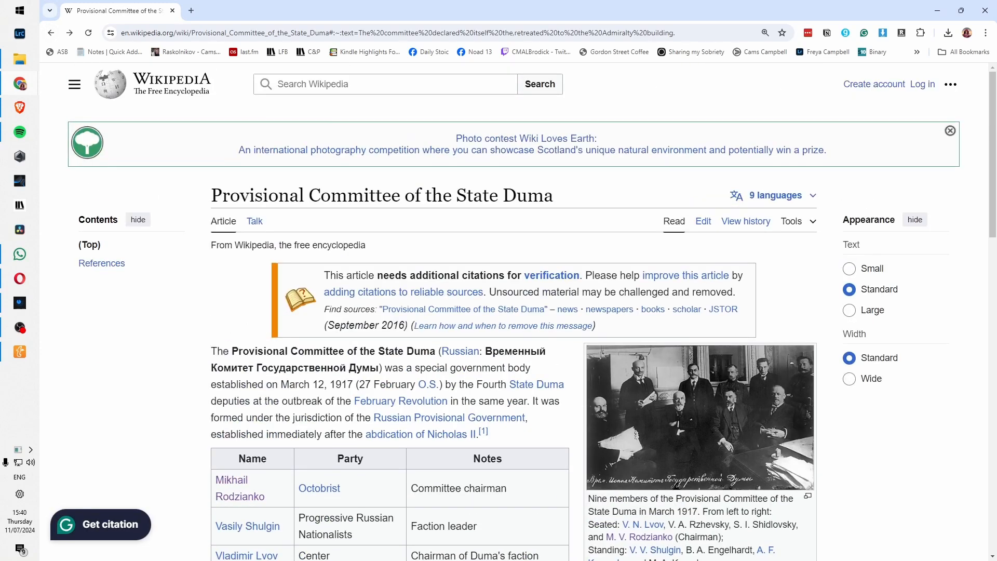
pyautogui.moveTo(210, 195); pyautogui.dragTo(554, 195)
pyautogui.hotkey('ctrl', 'c')
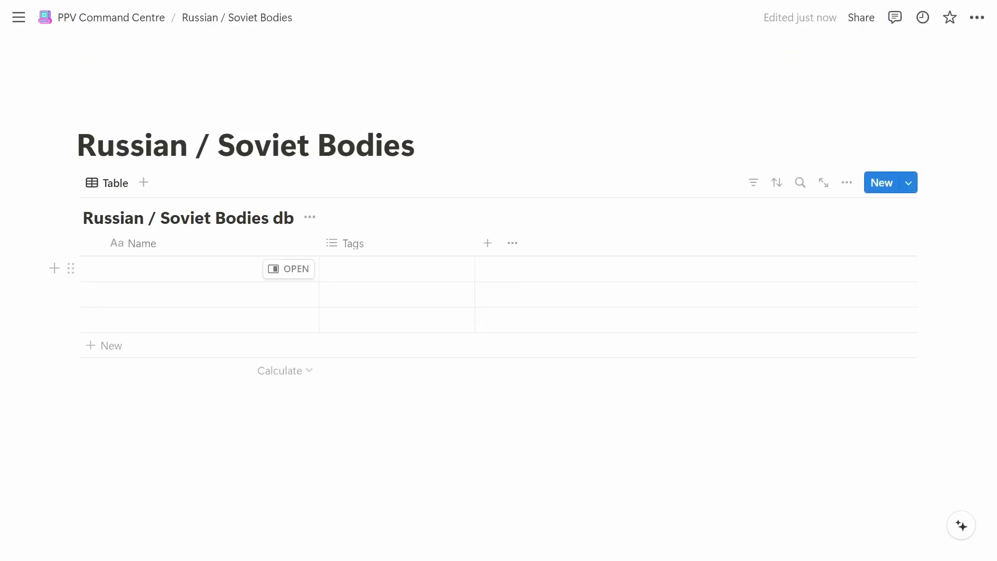
pyautogui.click(155, 269)
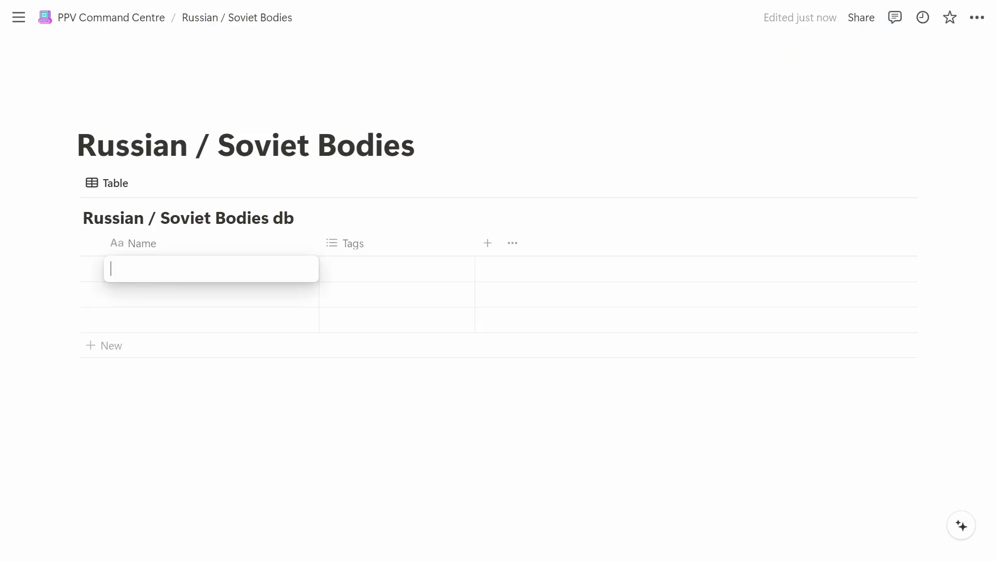
pyautogui.hotkey('ctrl', 'v')
pyautogui.press('Return')
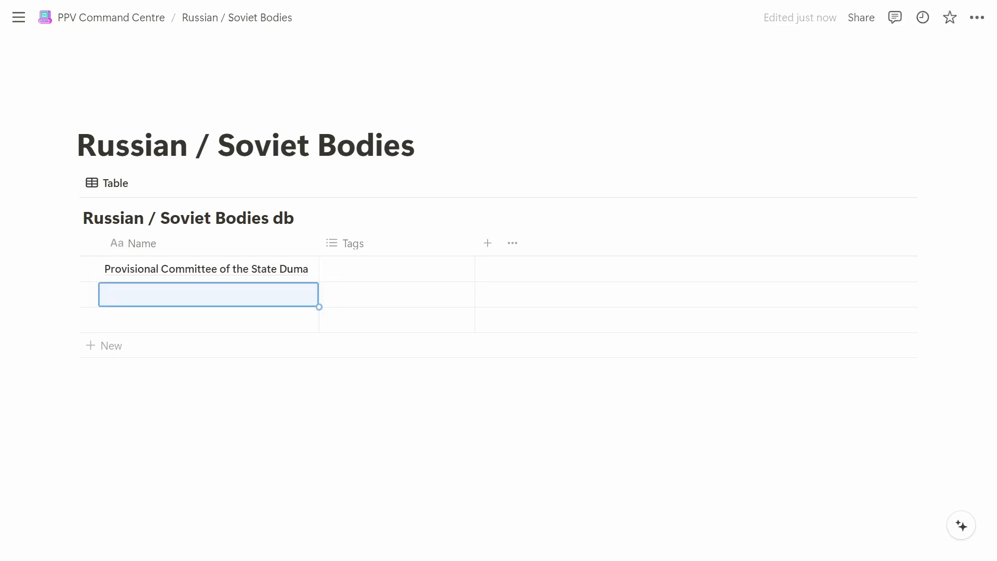
# Rename the Tags property of the Russian / Soviet Bodies database to Russian.
pyautogui.click(353, 243)
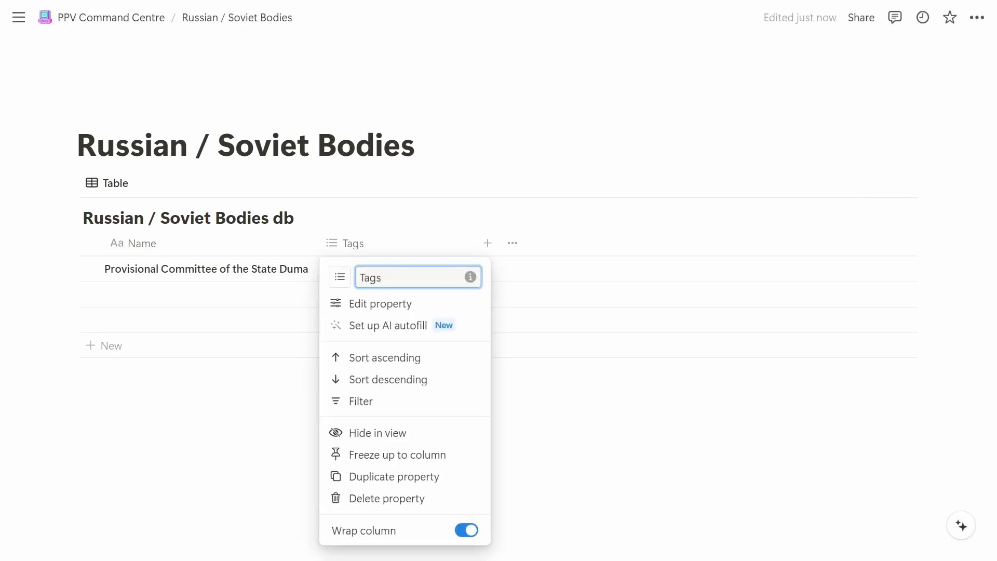
pyautogui.press('BackSpace')
pyautogui.press('BackSpace')
pyautogui.press('BackSpace')
pyautogui.press('BackSpace')
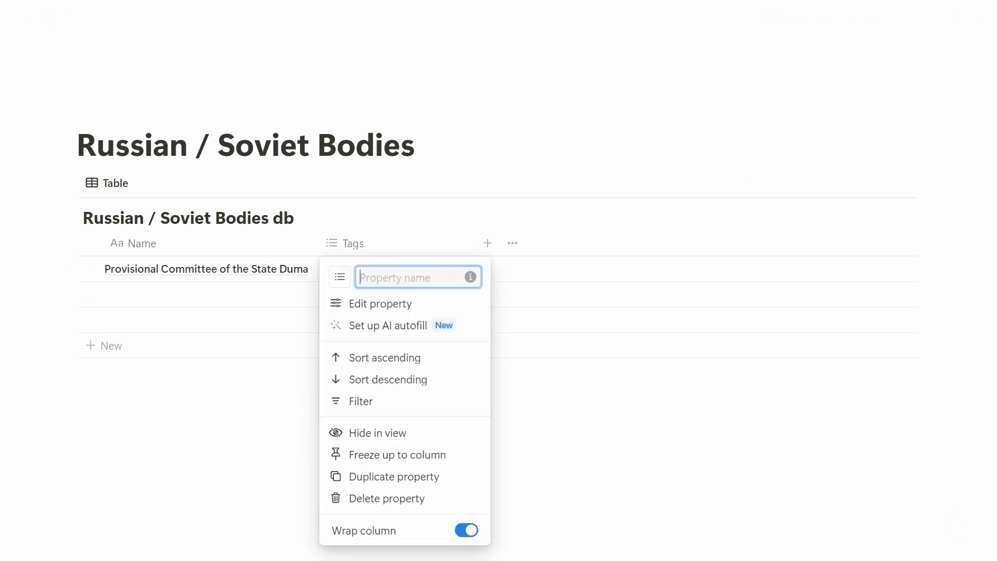
pyautogui.write('Russian')
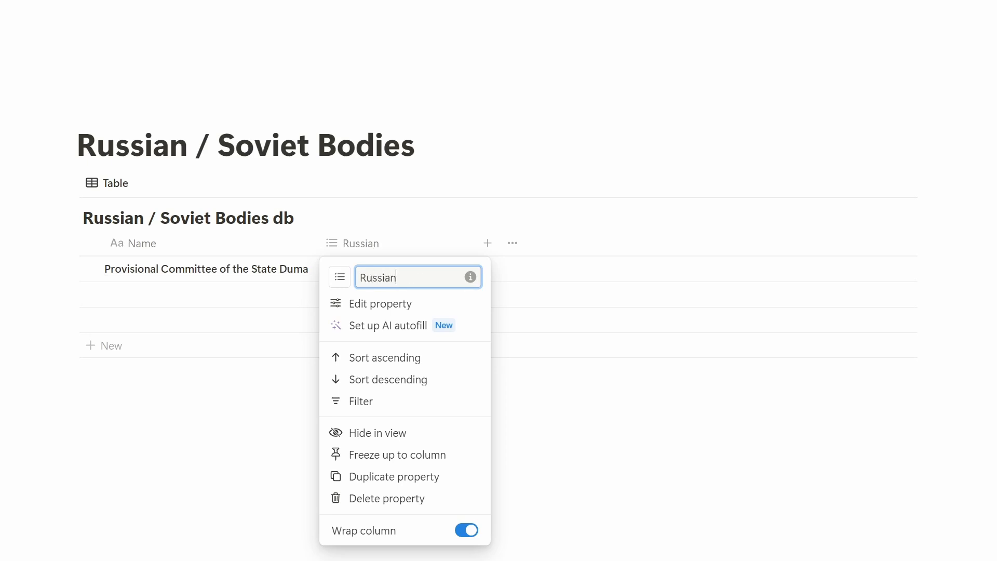
pyautogui.press('Escape')
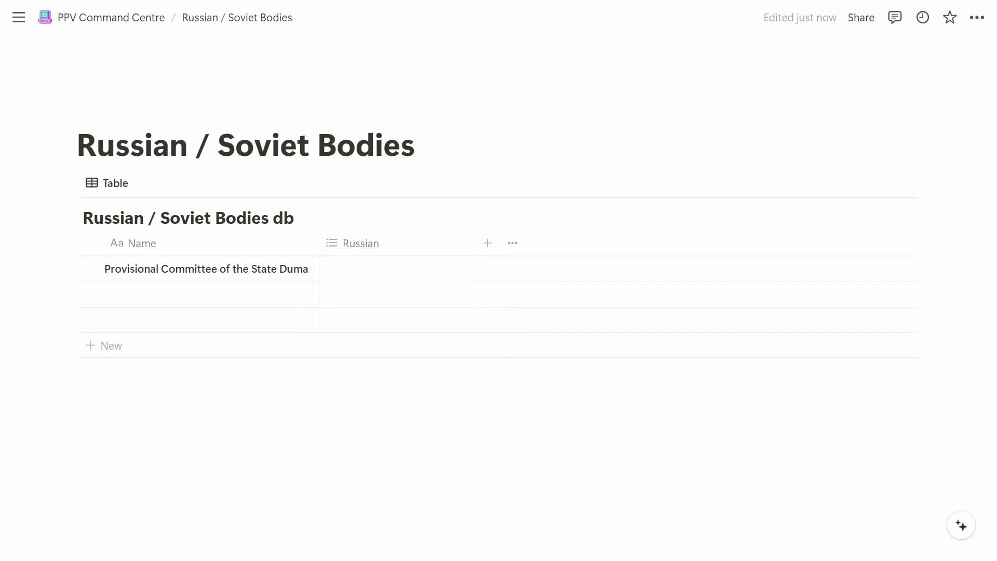
# Switch to the Wikipedia article and copy the Russian name Временный Комитет Государственной Думы from its opening sentence.
pyautogui.hotkey('alt', 'Tab')
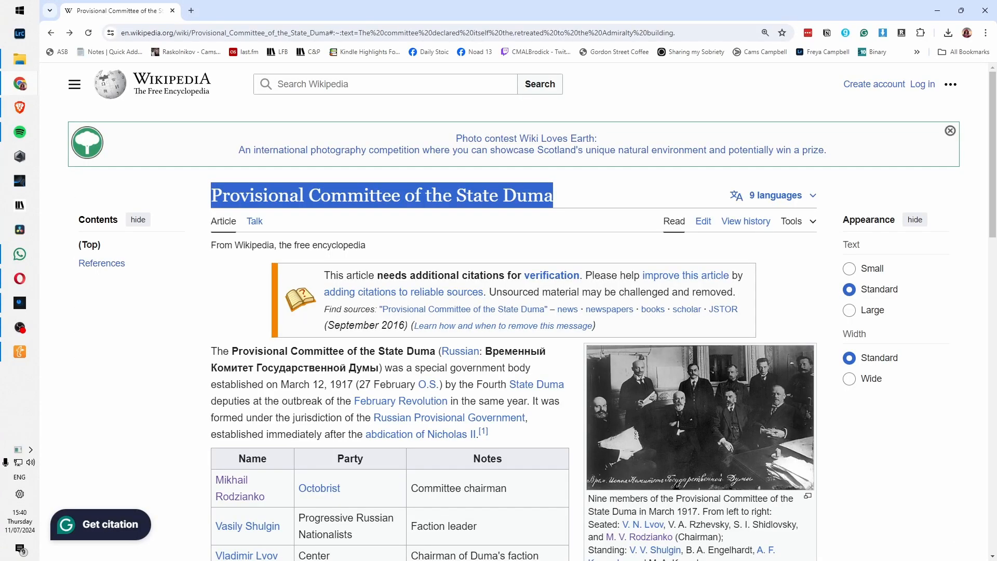
pyautogui.moveTo(486, 351); pyautogui.dragTo(379, 367)
pyautogui.hotkey('ctrl', 'c')
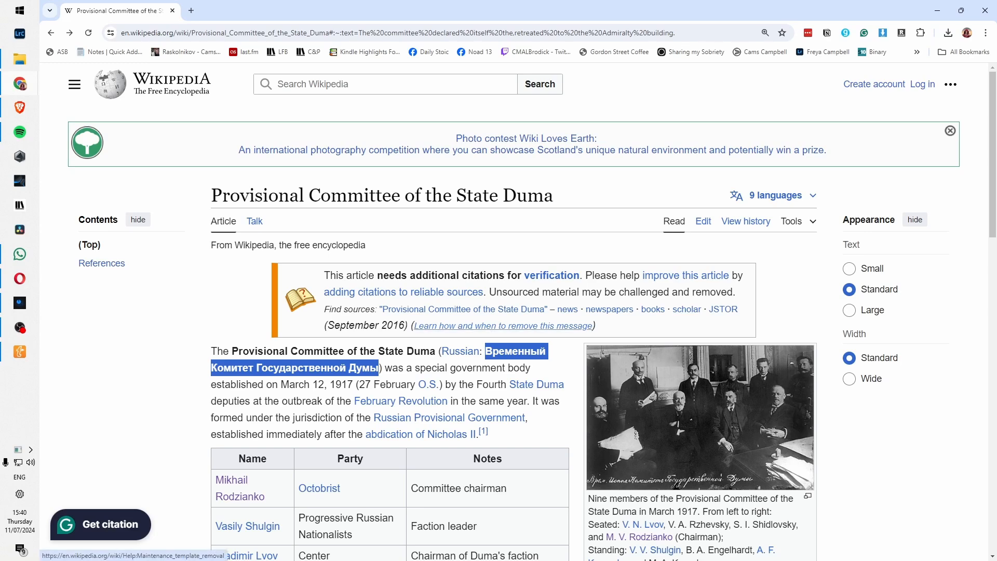
# Return to Notion and paste the copied Russian name as a new multi-select option in the first row's Russian property.
pyautogui.hotkey('alt', 'Tab')
pyautogui.click(394, 269)
pyautogui.hotkey('ctrl', 'v')
pyautogui.press('Escape')
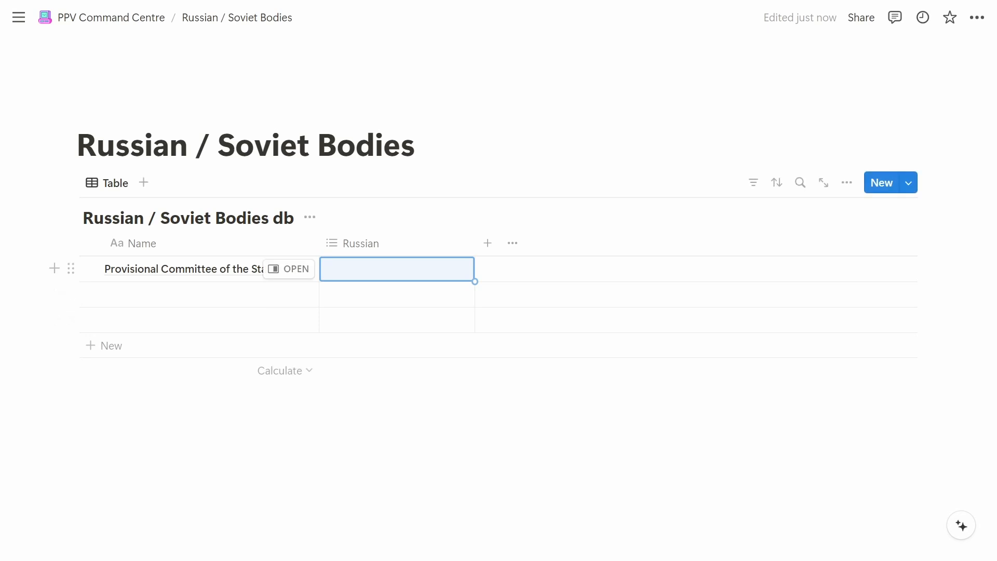
pyautogui.press('Return')
pyautogui.hotkey('ctrl', 'v')
pyautogui.press('Return')
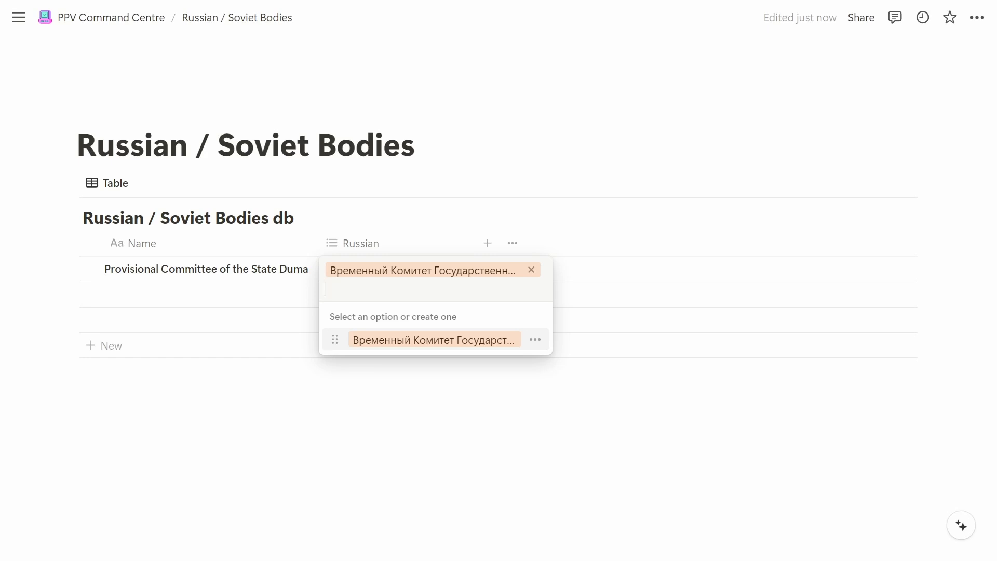
pyautogui.press('Escape')
# Delete the multi-select Russian property from the Russian / Soviet Bodies database.
pyautogui.click(365, 243)
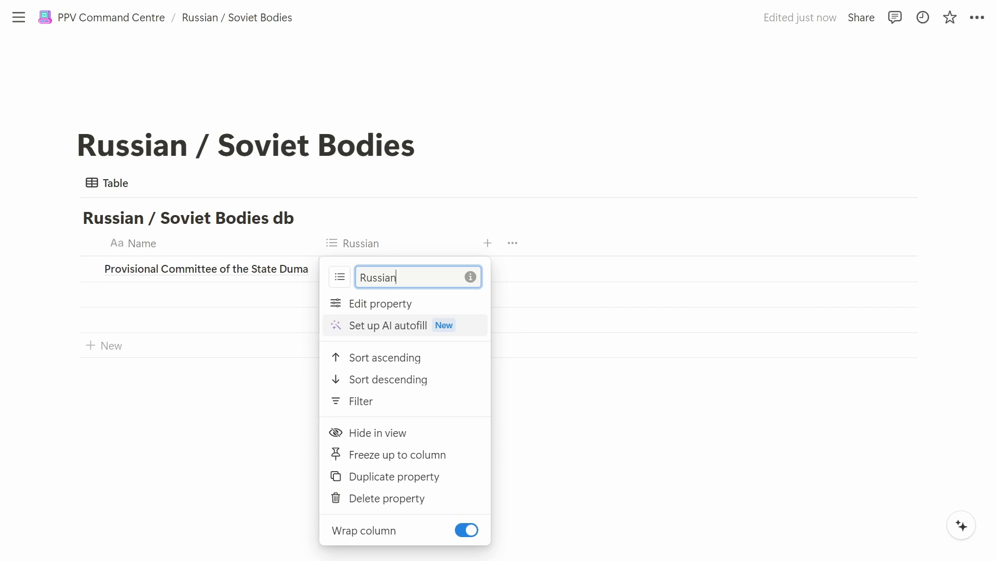
pyautogui.press('Escape')
pyautogui.click(363, 243)
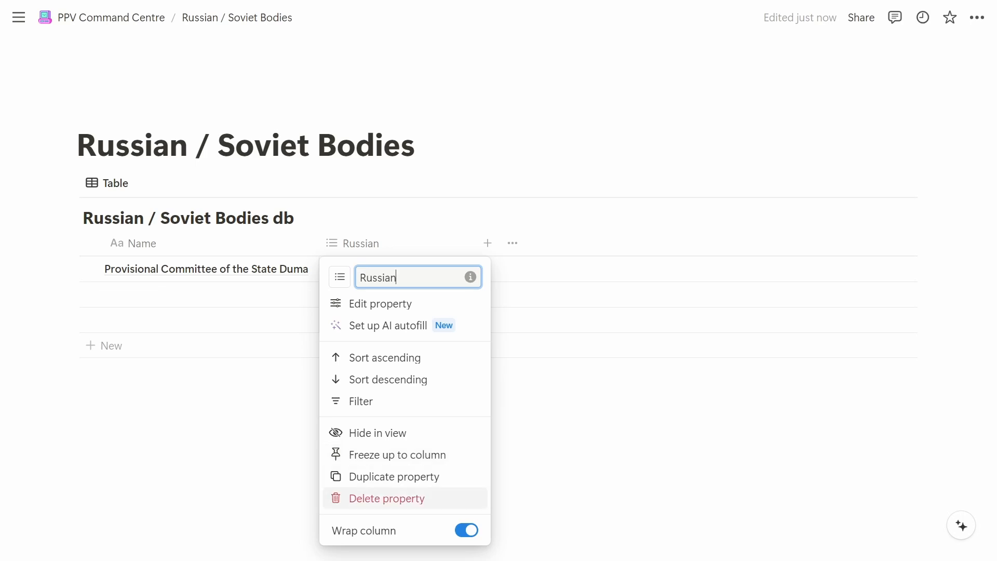
pyautogui.click(364, 498)
pyautogui.click(498, 287)
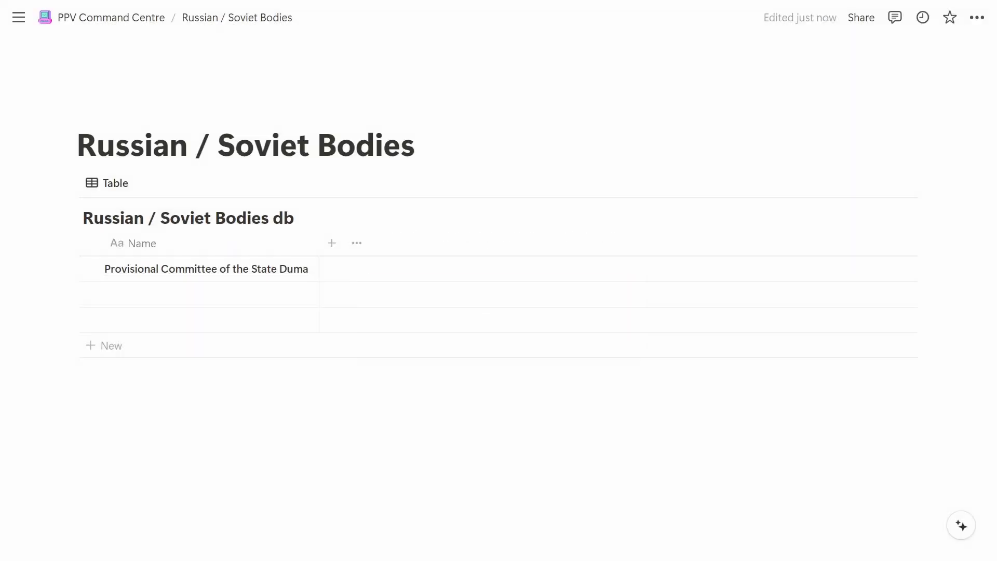
# Add a text property in the Provisional Committee of the State Duma entry and fill it with Временный Комитет Государственной Думы.
pyautogui.click(332, 243)
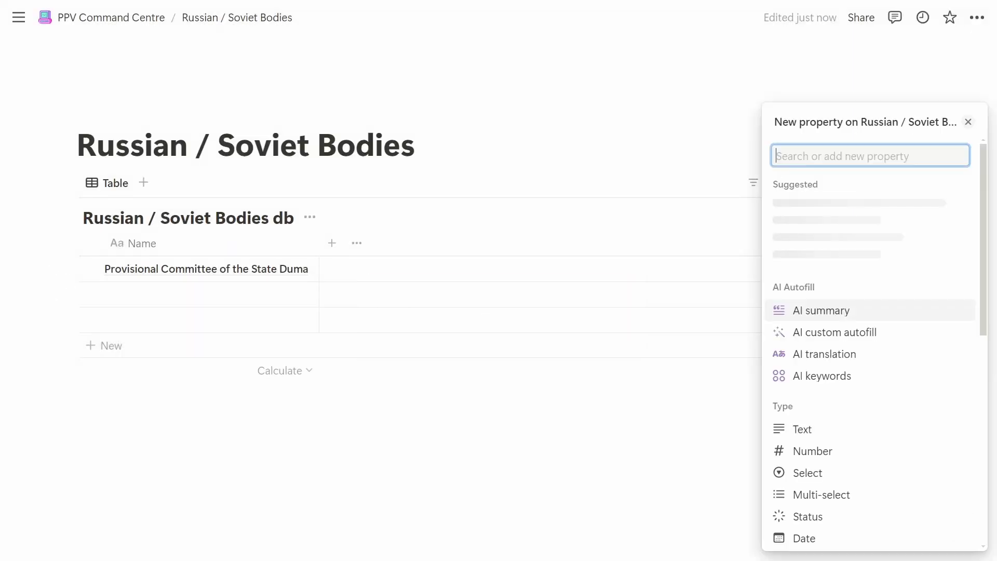
pyautogui.press('Escape')
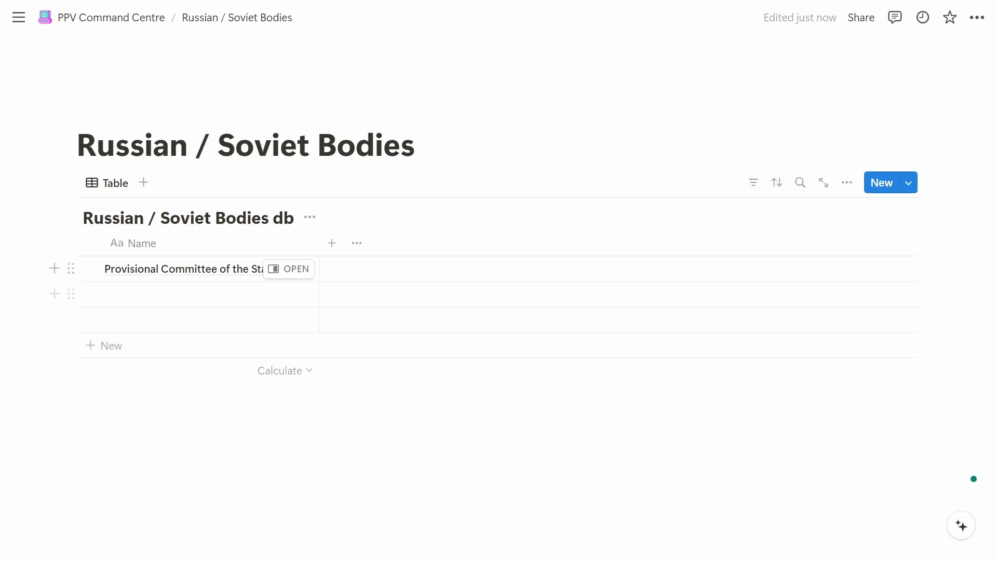
pyautogui.click(291, 269)
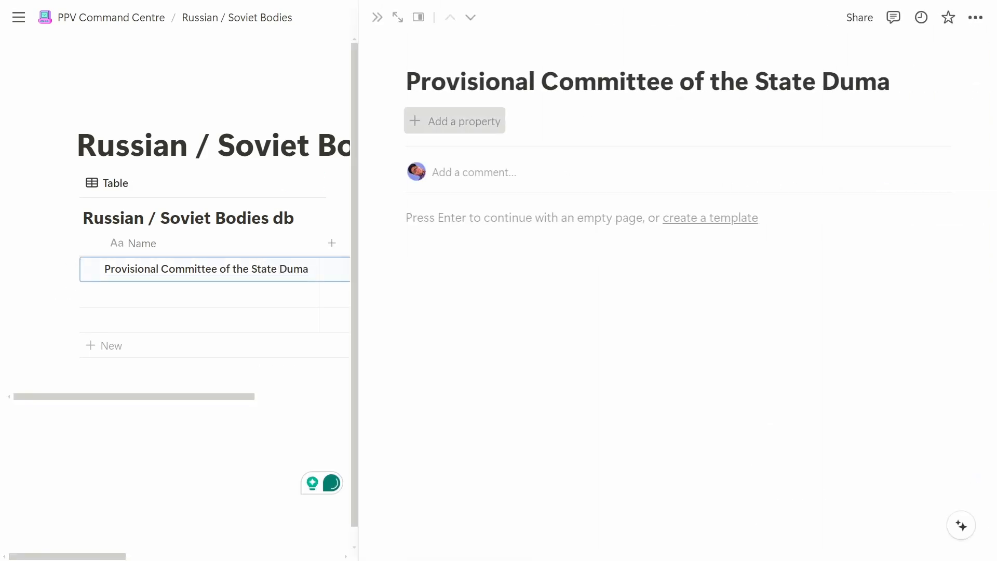
pyautogui.click(457, 121)
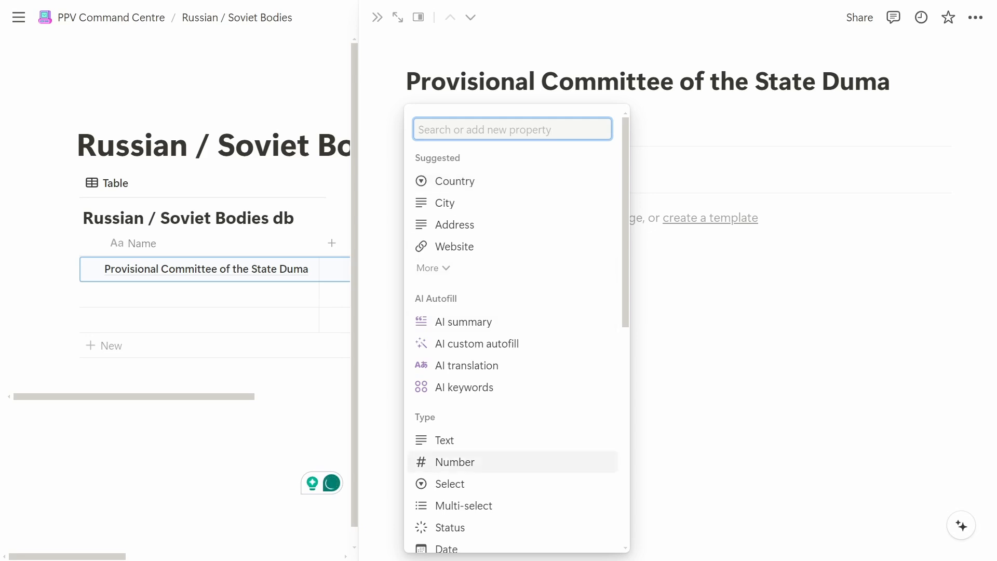
pyautogui.click(444, 440)
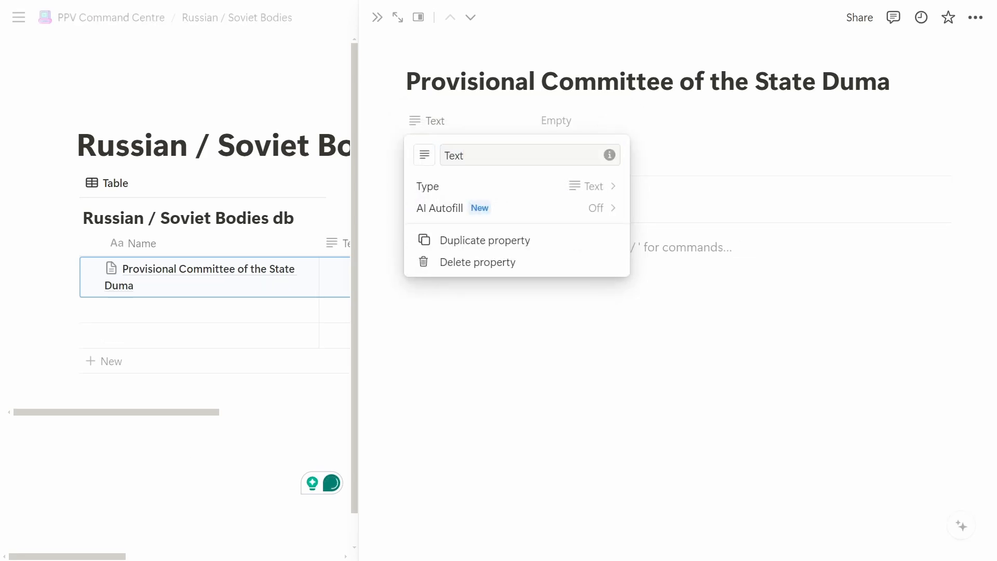
pyautogui.press('Escape')
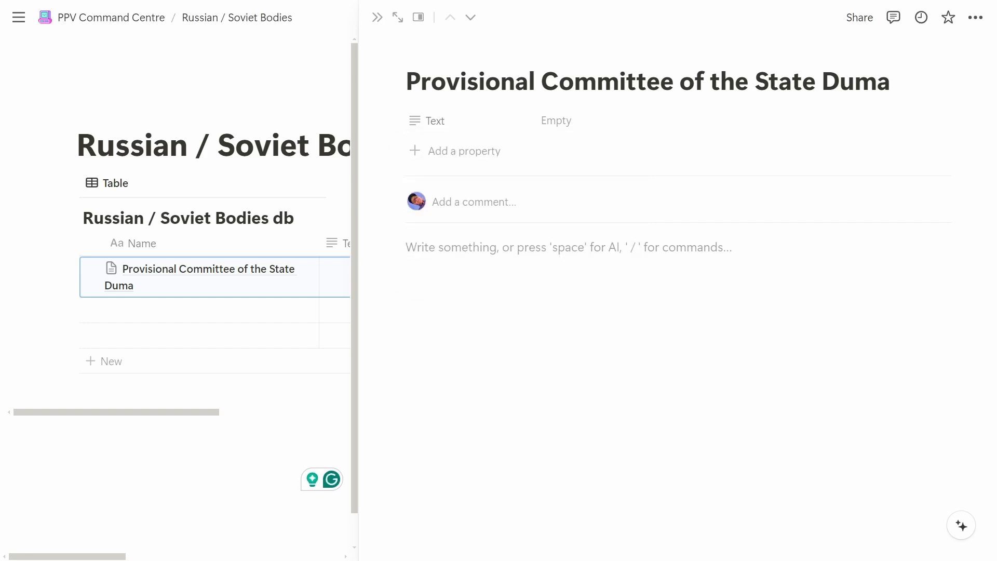
pyautogui.click(571, 120)
pyautogui.write('Временный Комитет Государственной Думы')
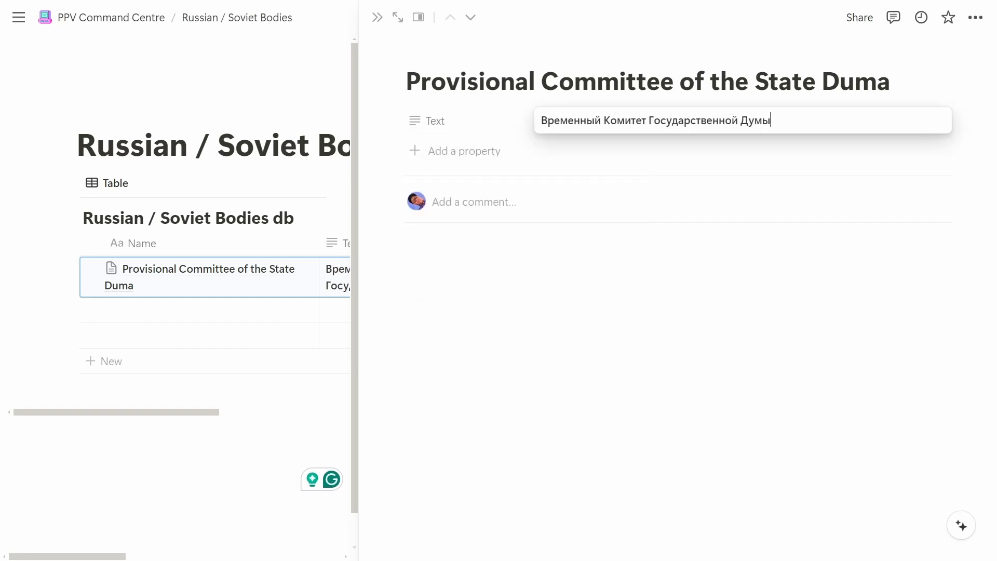
pyautogui.press('Return')
# Rename the text property holding the committee's Russian name to Russian.
pyautogui.click(432, 120)
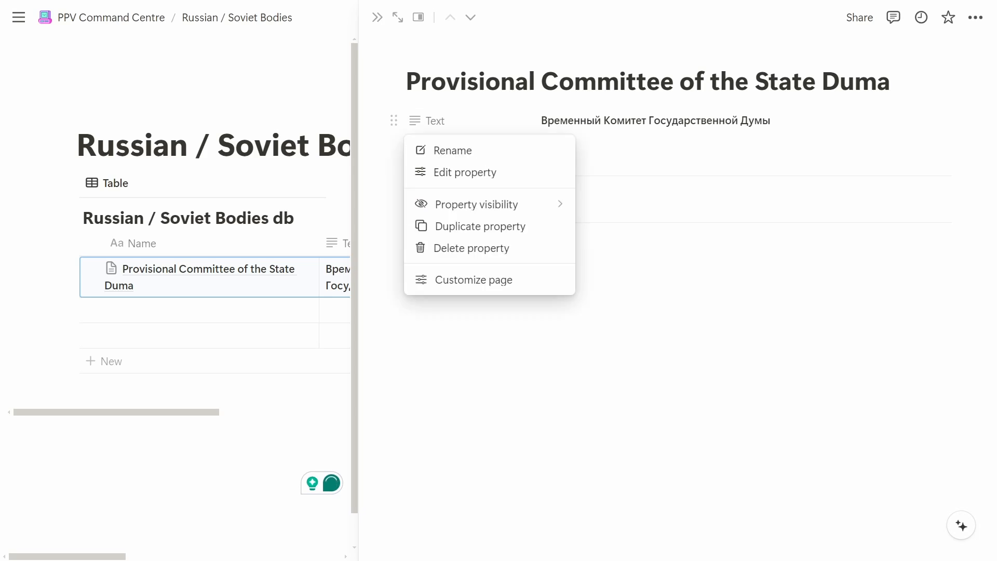
pyautogui.click(452, 150)
pyautogui.write('Russian')
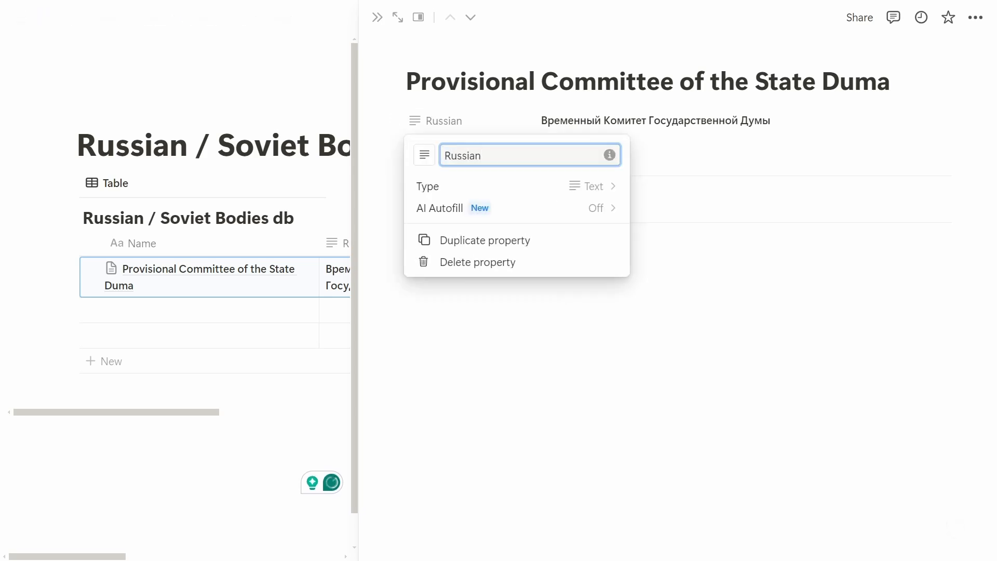
pyautogui.press('Escape')
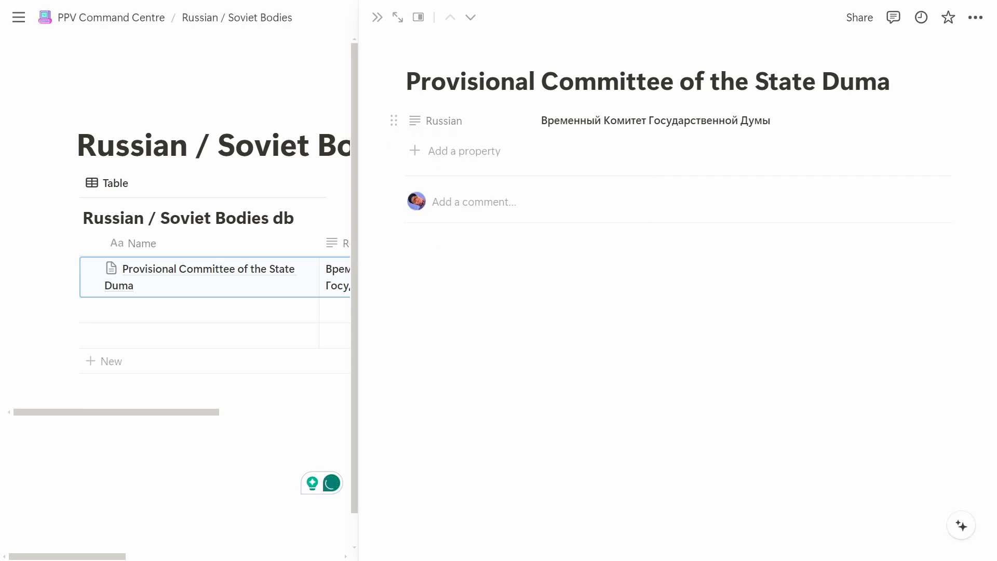
# Add another text property to the Provisional Committee of the State Duma entry and name it Description.
pyautogui.click(457, 150)
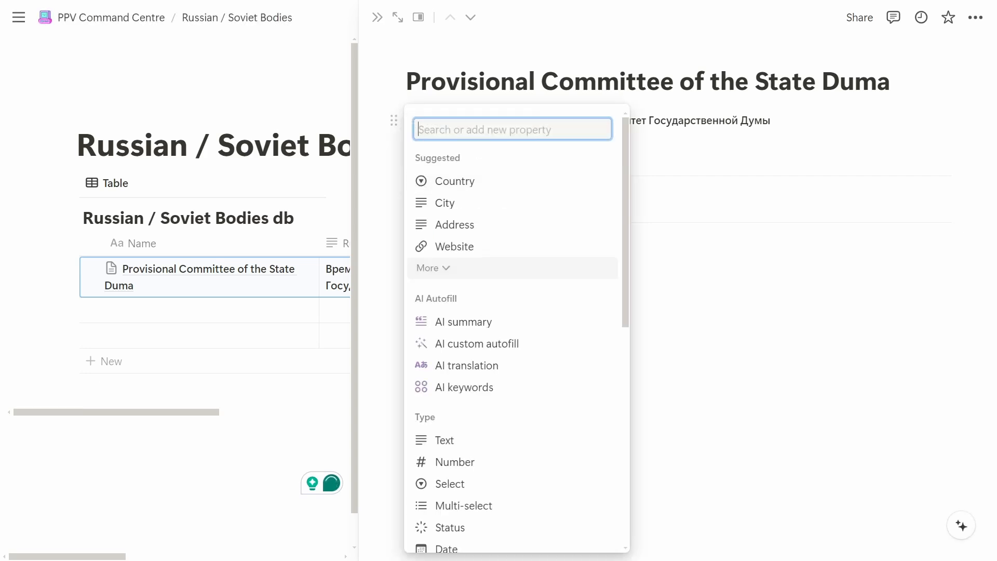
pyautogui.click(444, 440)
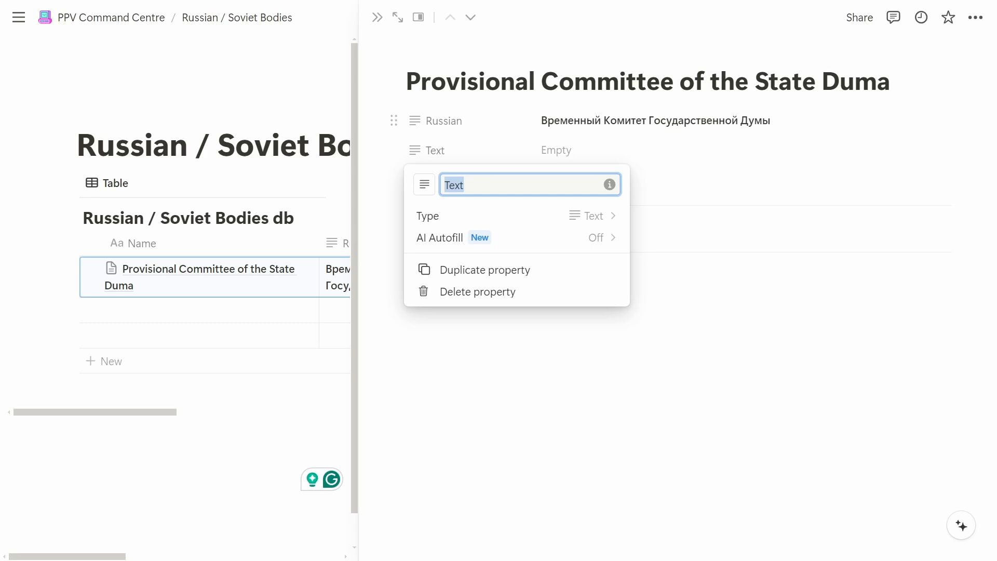
pyautogui.write('Description')
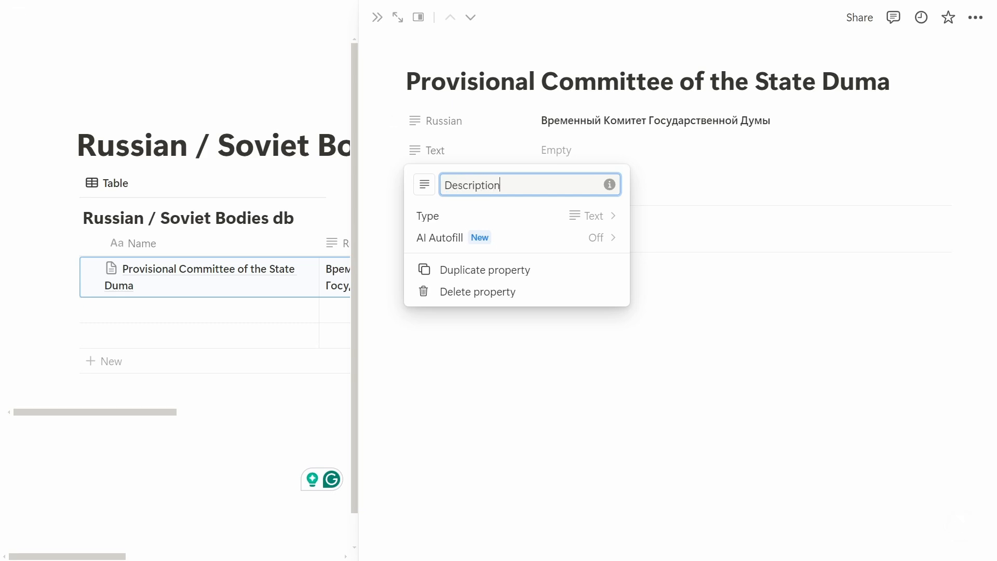
pyautogui.press('Escape')
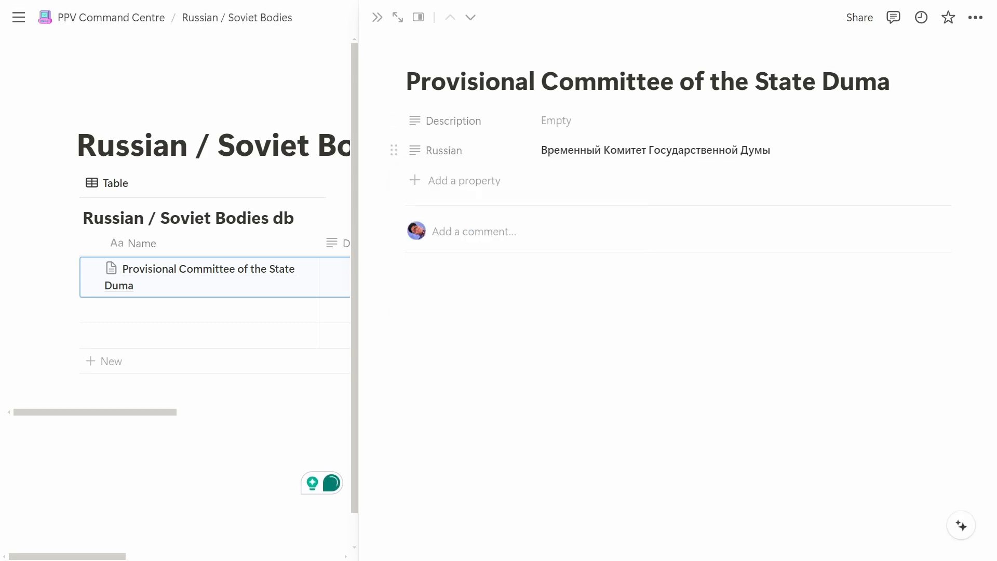
# Fill the committee's Description with the Wikipedia article's introductory paragraph, leaving out the trailing citation marker.
pyautogui.hotkey('alt', 'Tab')
pyautogui.moveTo(488, 434); pyautogui.dragTo(211, 351)
pyautogui.hotkey('ctrl', 'c')
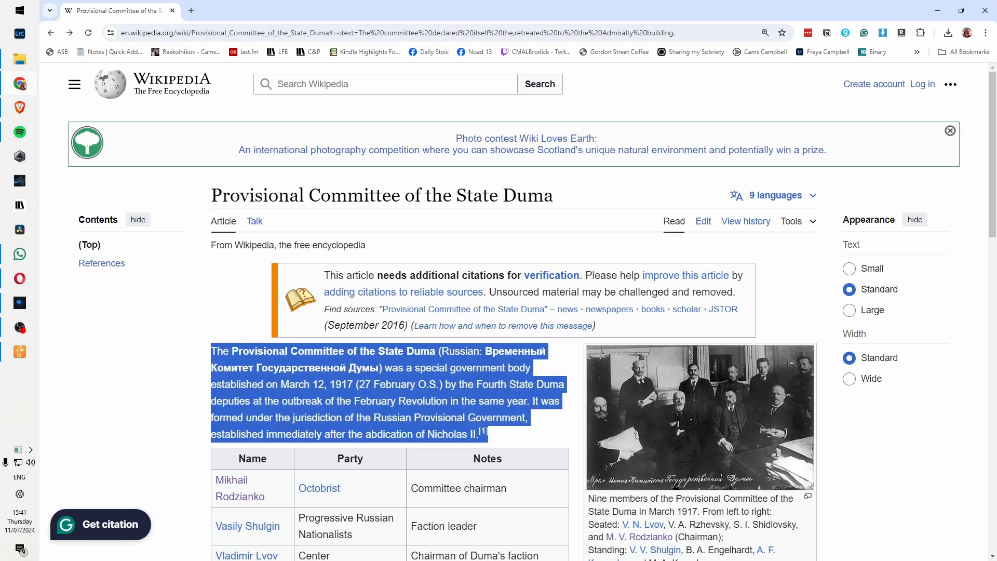
pyautogui.hotkey('alt', 'Tab')
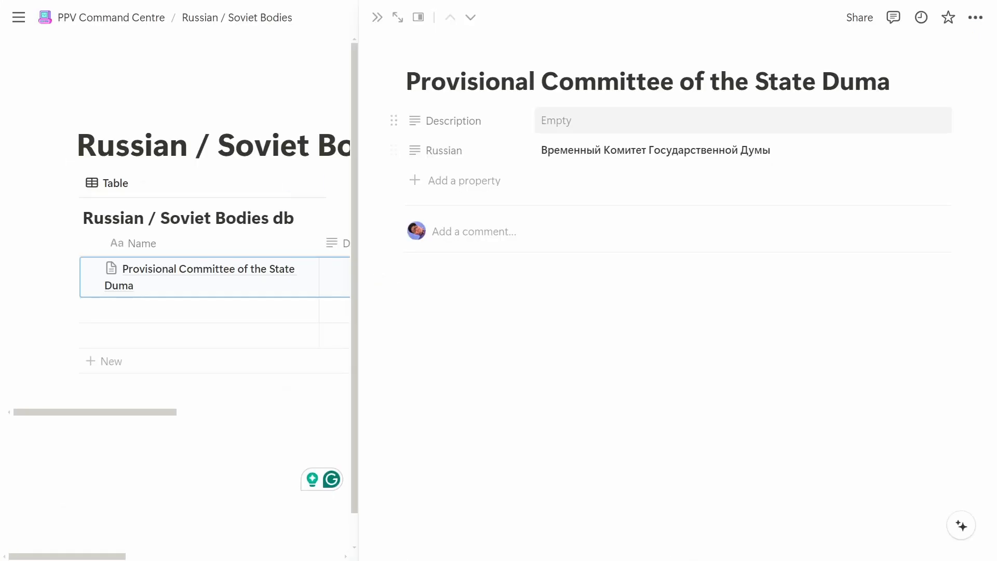
pyautogui.click(571, 120)
pyautogui.hotkey('ctrl', 'v')
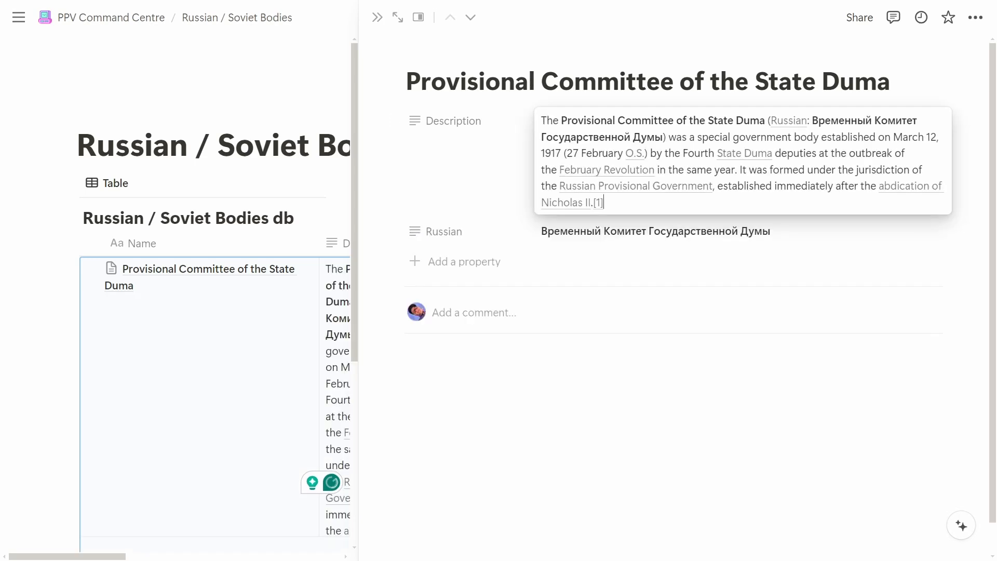
pyautogui.press('BackSpace')
pyautogui.press('BackSpace')
pyautogui.press('BackSpace')
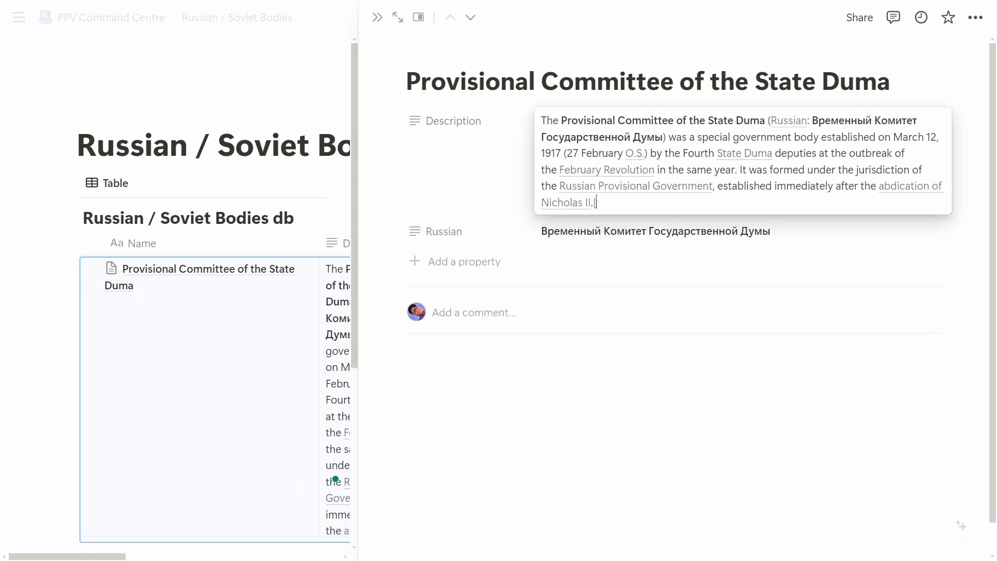
pyautogui.press('Escape')
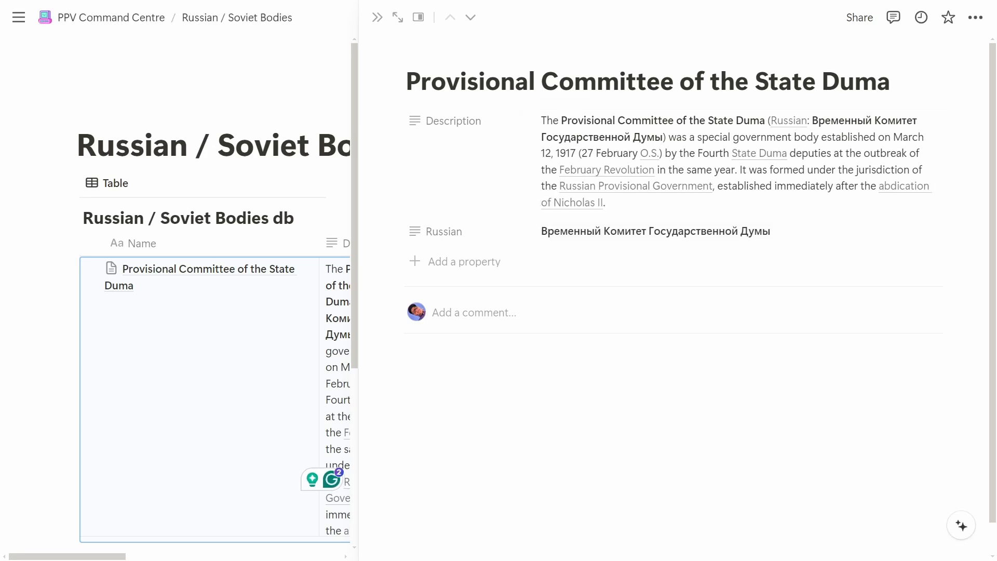
# Add a relation property to the Russian People database in the committee entry and show the relation on Russian People as well.
pyautogui.click(457, 261)
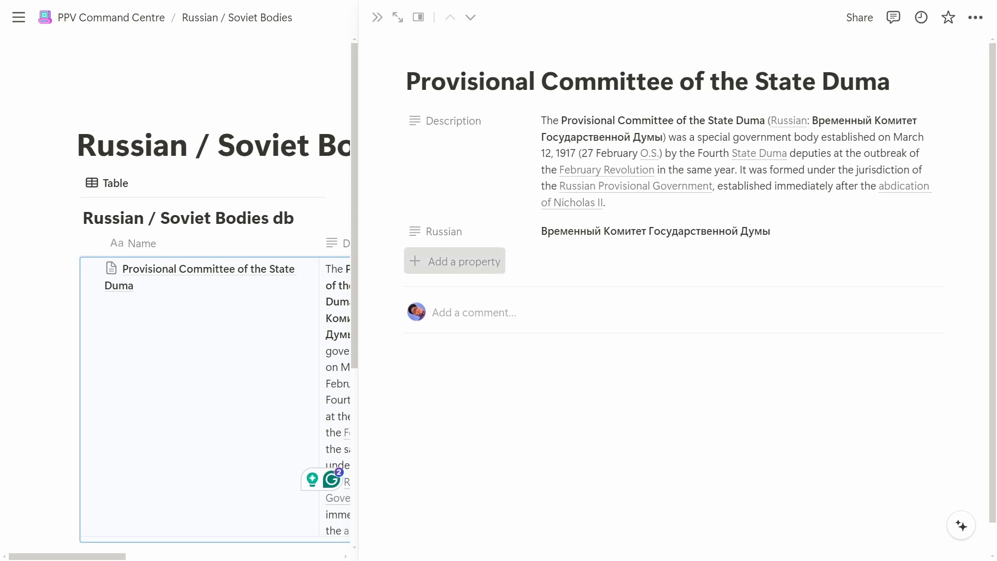
pyautogui.write('re')
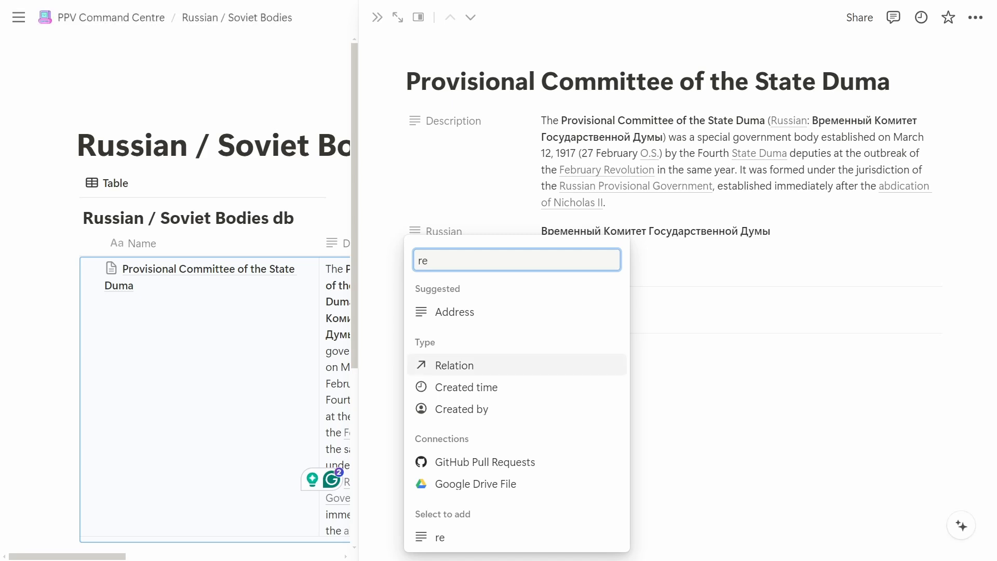
pyautogui.press('Return')
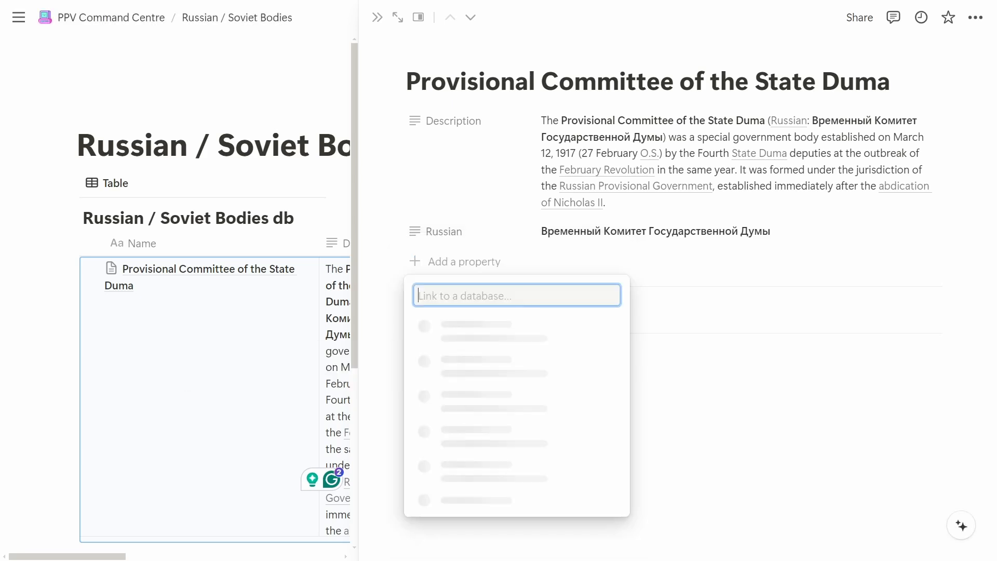
pyautogui.press('Down')
pyautogui.press('Down')
pyautogui.press('Down')
pyautogui.press('Return')
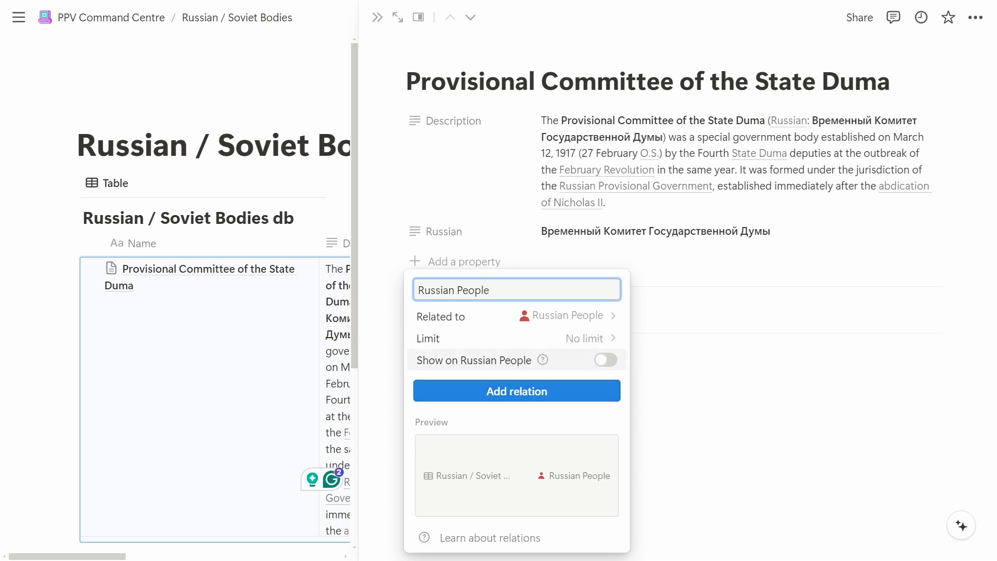
pyautogui.click(605, 360)
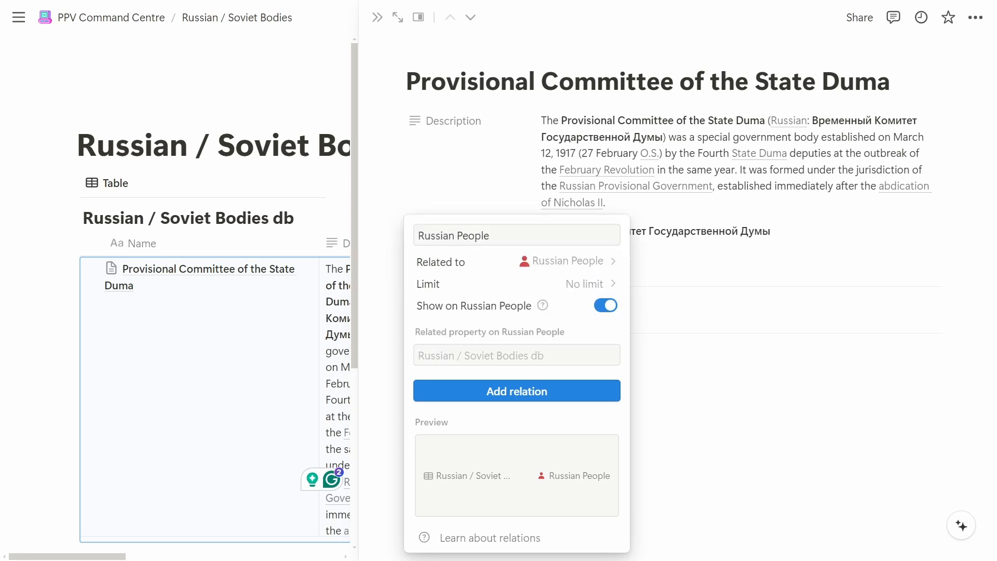
pyautogui.click(516, 391)
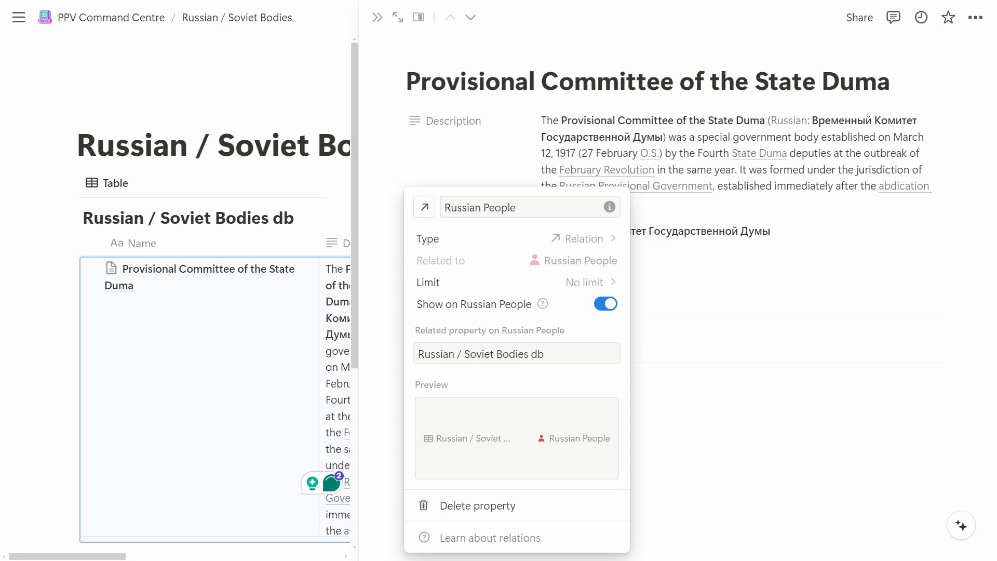
pyautogui.press('Escape')
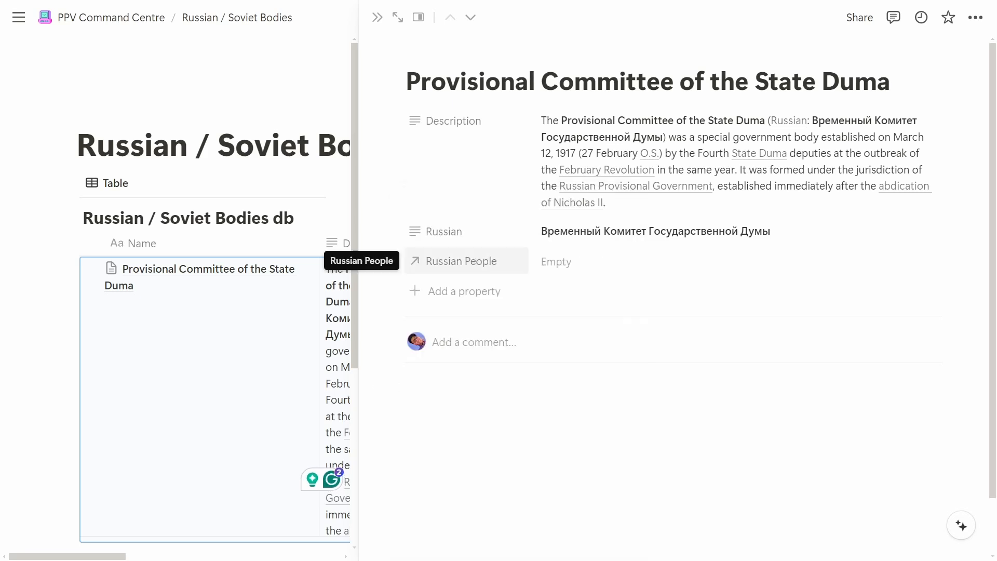
# Link Rodzianko, Mikhail to the committee through the Russian People relation and check the reciprocal link on his page.
pyautogui.click(556, 261)
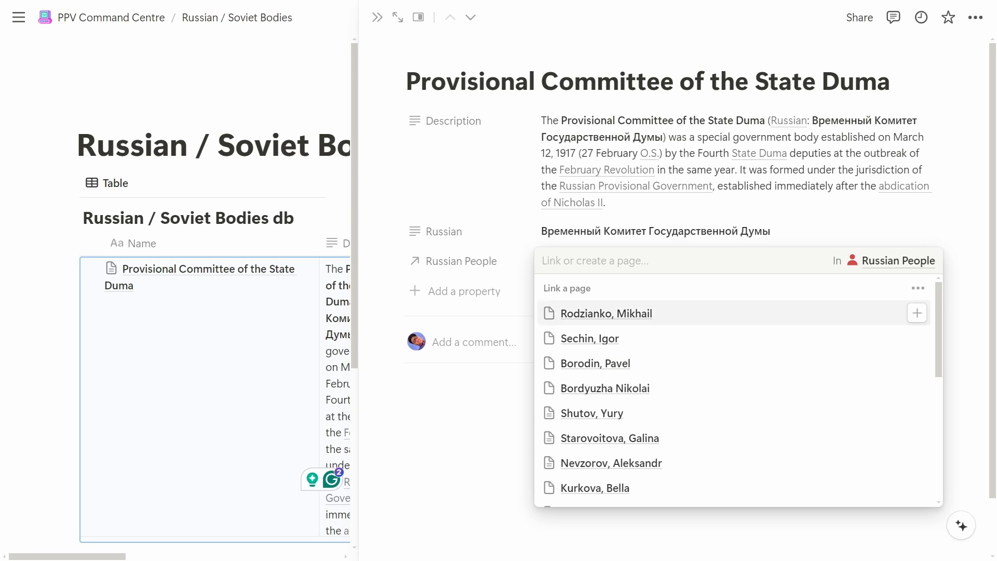
pyautogui.press('Return')
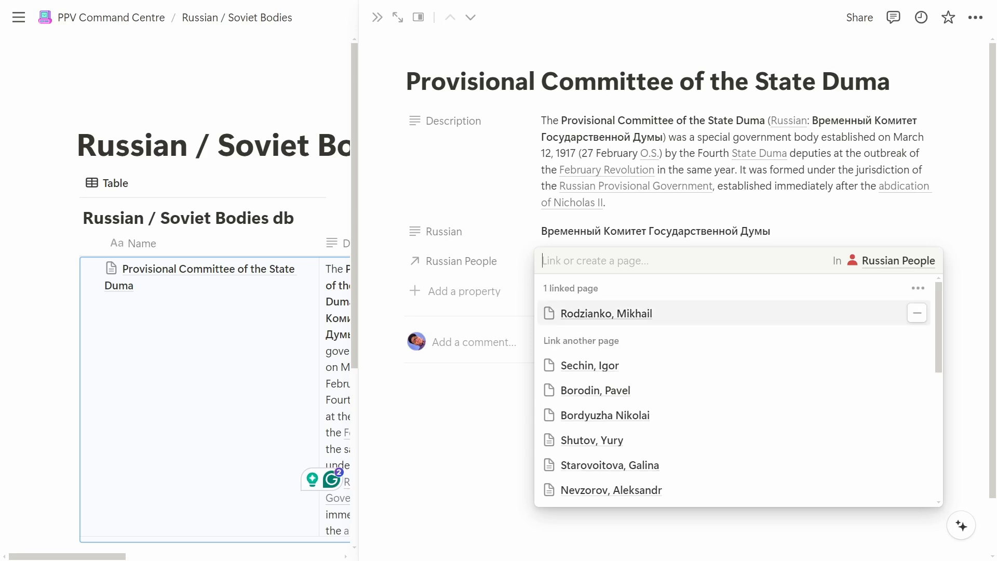
pyautogui.press('Escape')
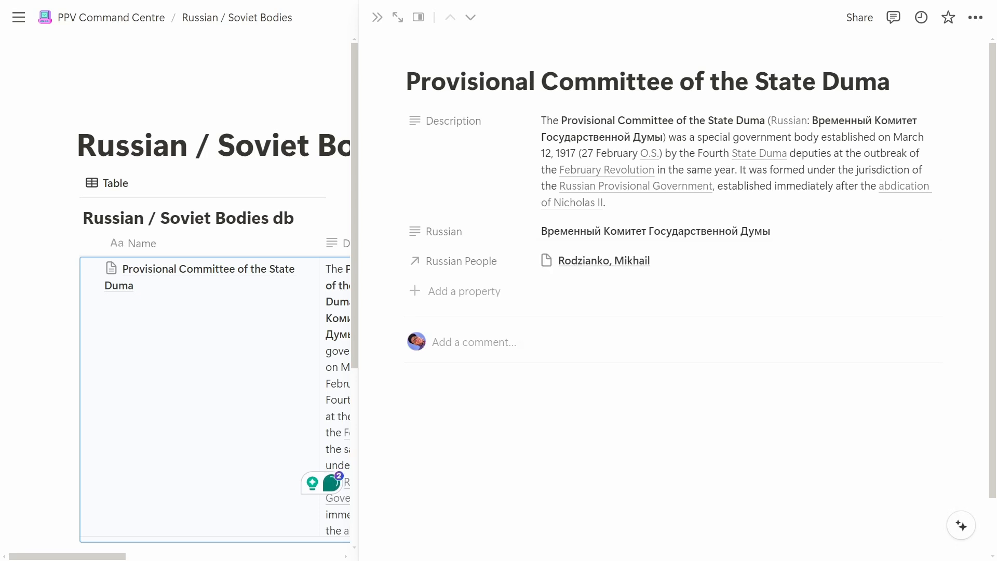
pyautogui.click(604, 260)
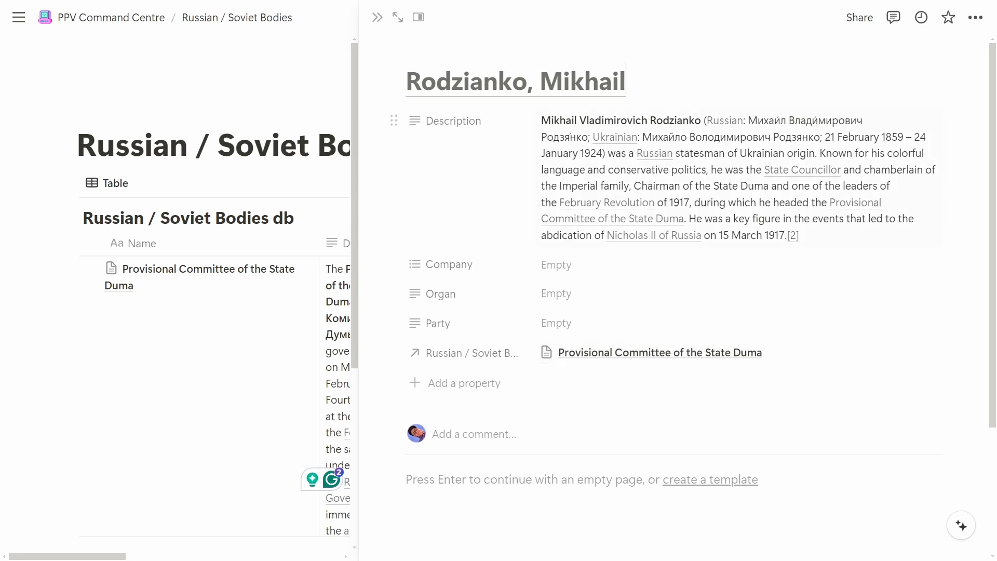
pyautogui.click(378, 17)
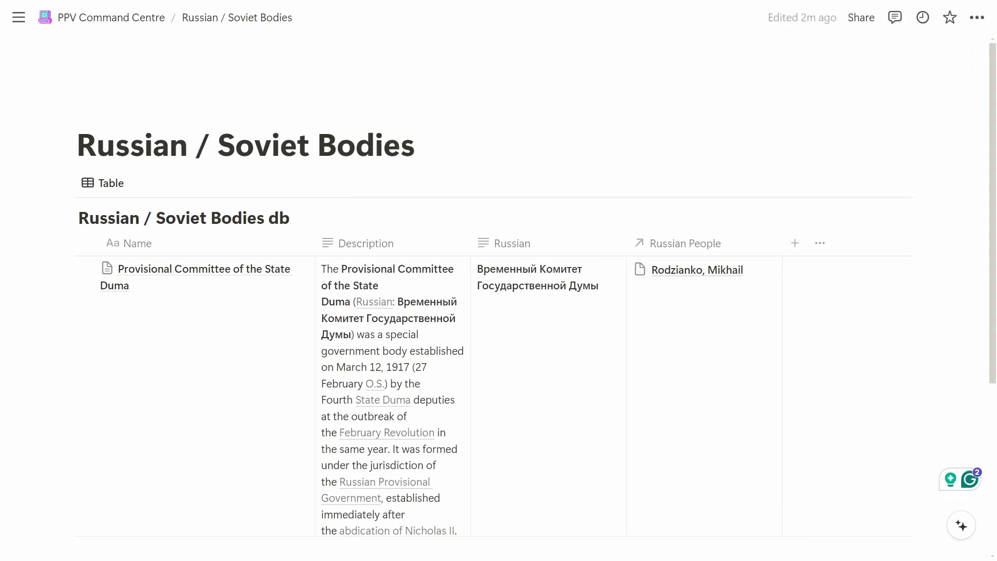
# Open the Provisional Committee of the State Duma entry as a full page and start a block command in its empty body.
pyautogui.scroll(-1, 548, 124)
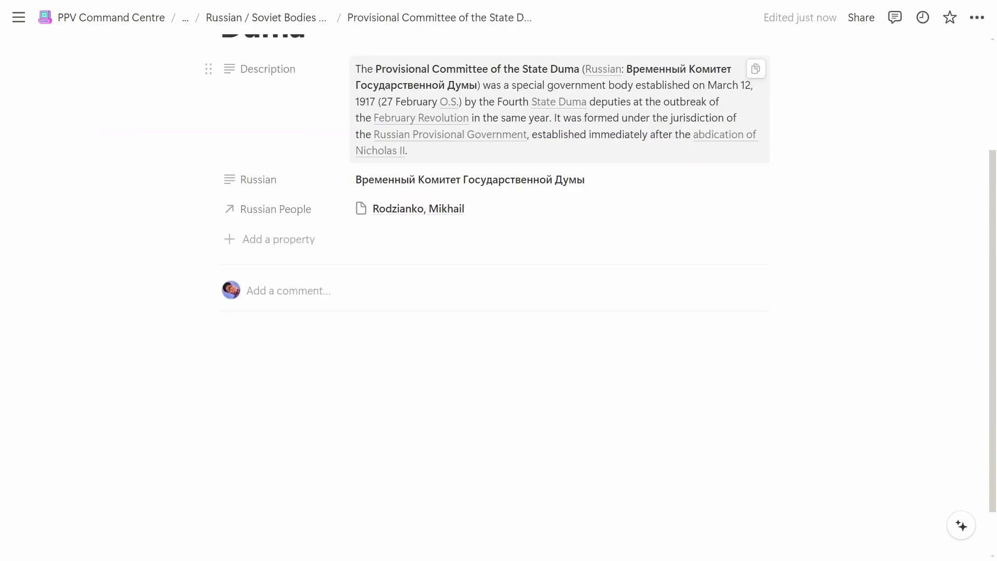
pyautogui.scroll(1, 496, 281)
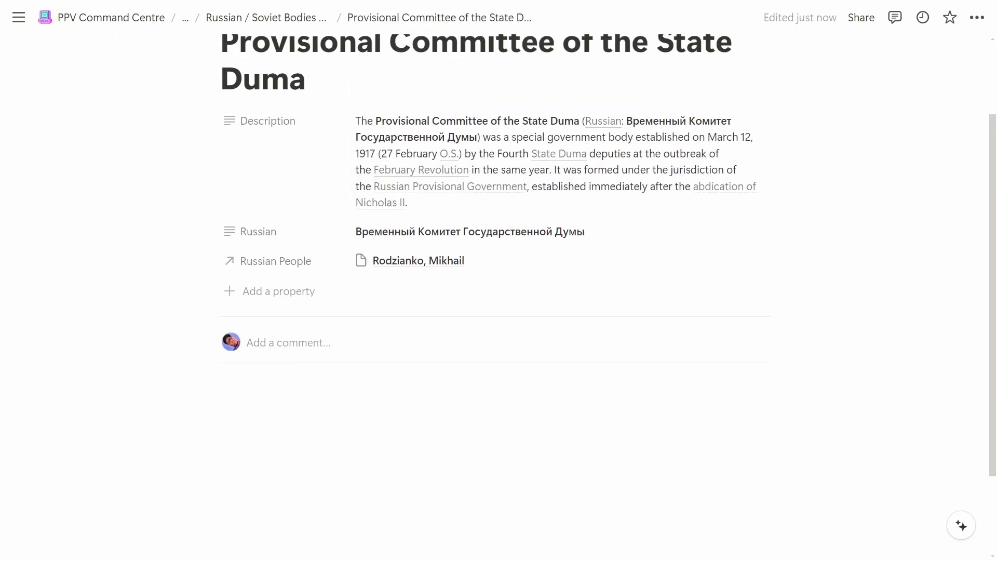
pyautogui.scroll(1, 609, 255)
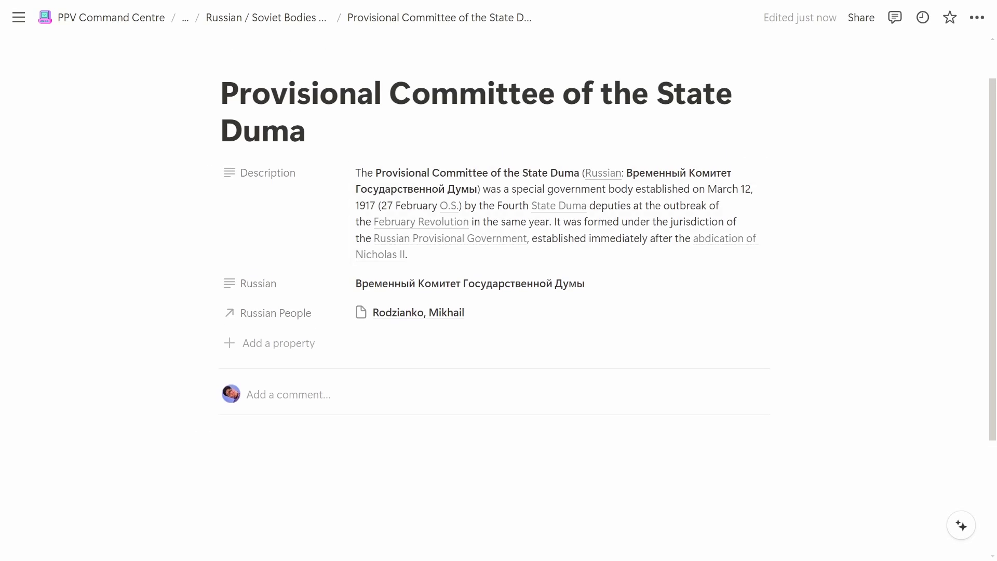
pyautogui.click(383, 439)
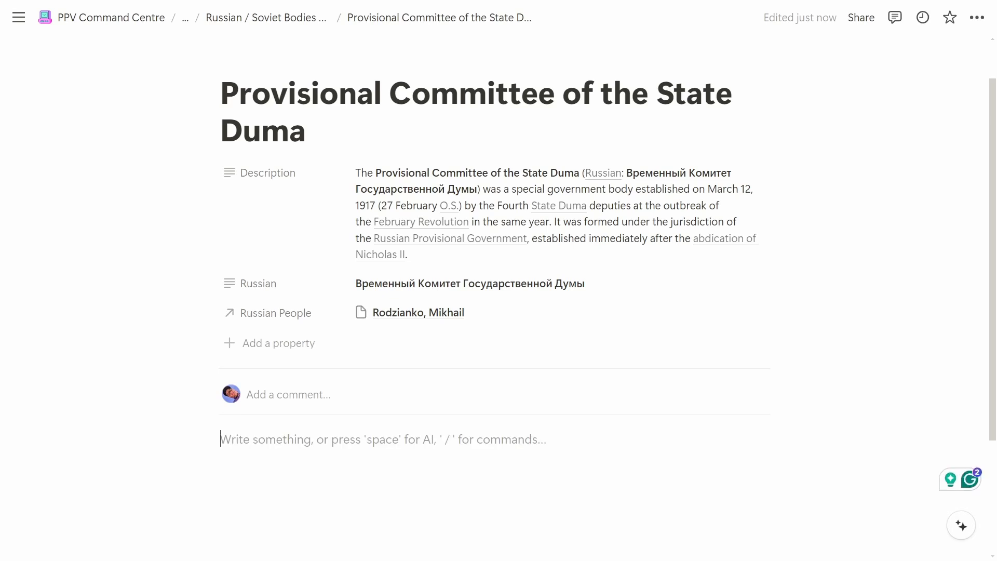
pyautogui.write('/')
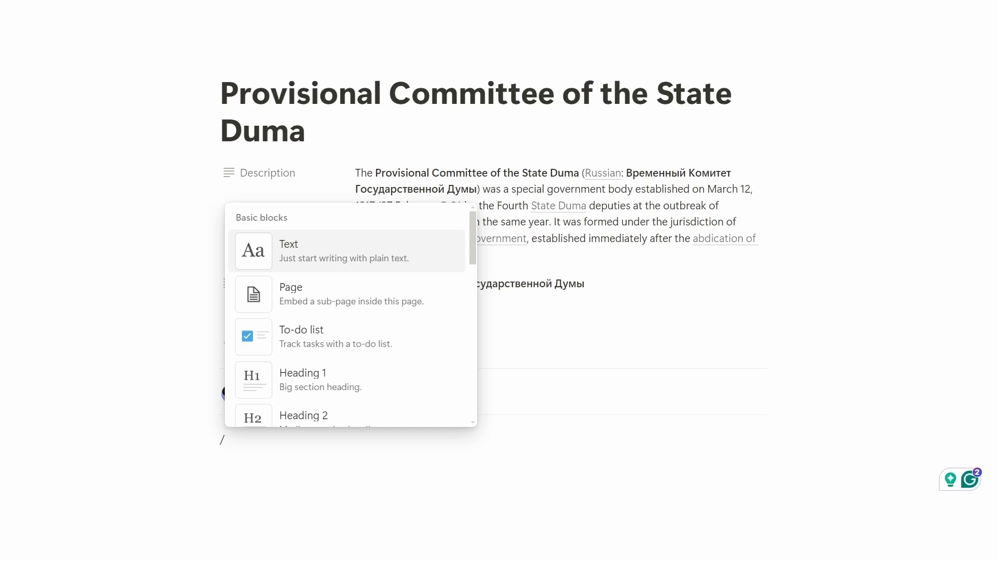
pyautogui.write('r')
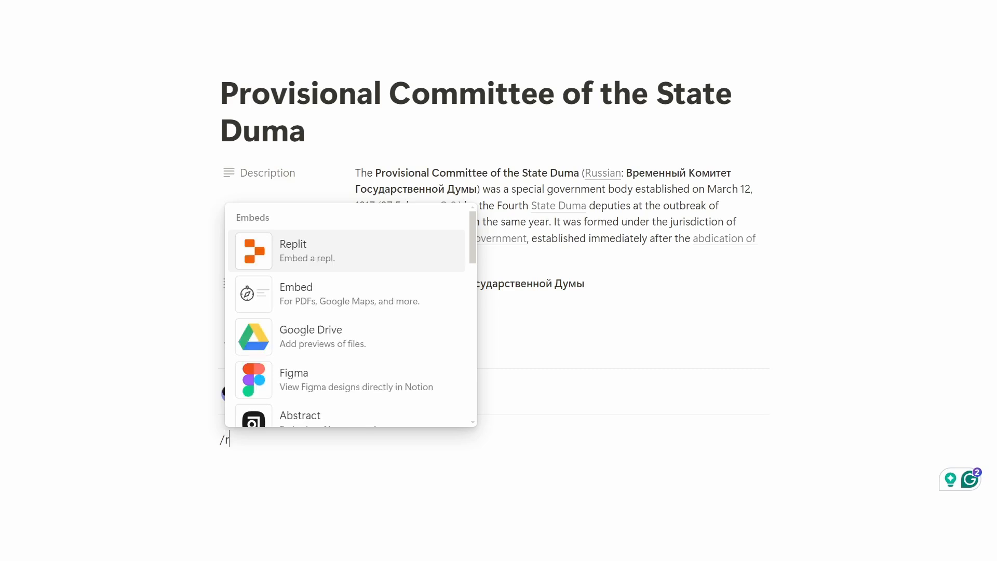
pyautogui.write('el')
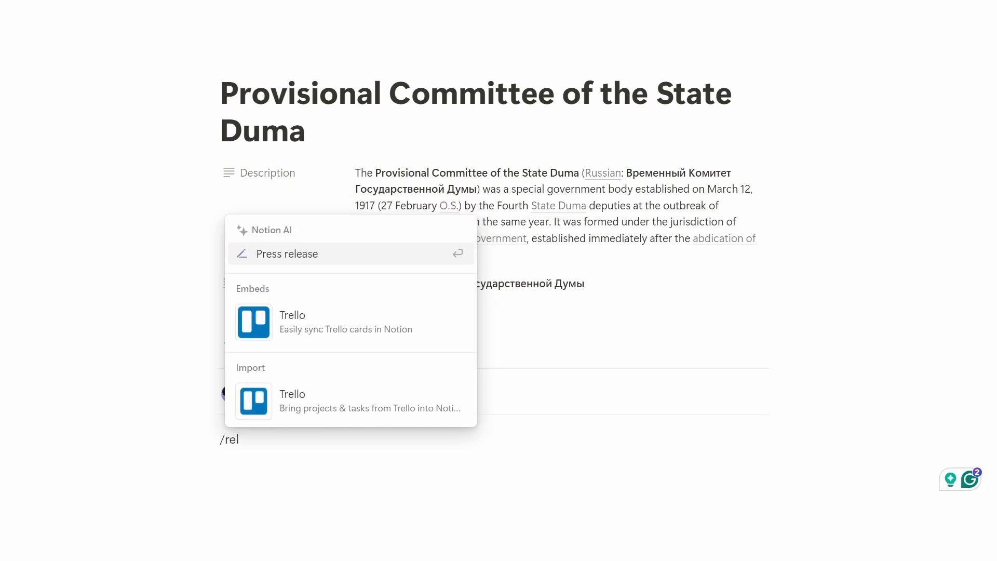
pyautogui.press('BackSpace')
pyautogui.press('BackSpace')
pyautogui.press('BackSpace')
# Insert a linked view of an existing database in the body of the committee page.
pyautogui.write('data')
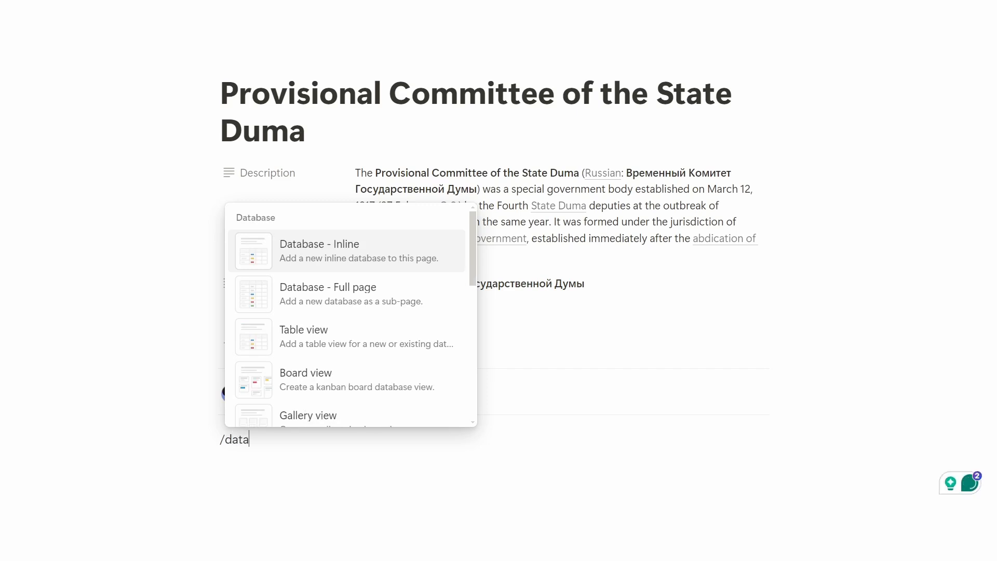
pyautogui.press('Down')
pyautogui.press('Down')
pyautogui.press('Down')
pyautogui.press('Down')
pyautogui.press('Down')
pyautogui.press('Down')
pyautogui.press('Down')
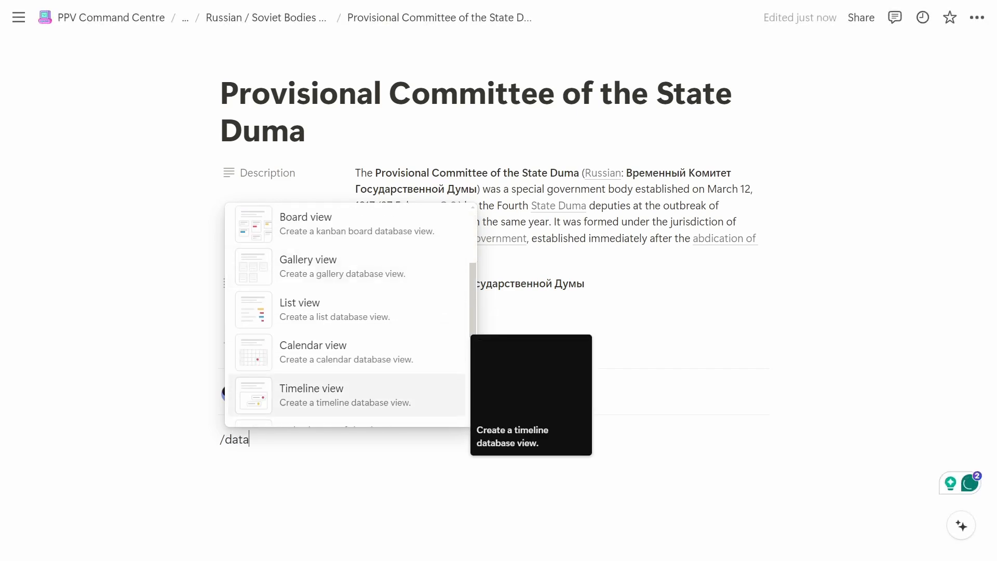
pyautogui.scroll(1, 347, 378)
pyautogui.scroll(-2, 347, 378)
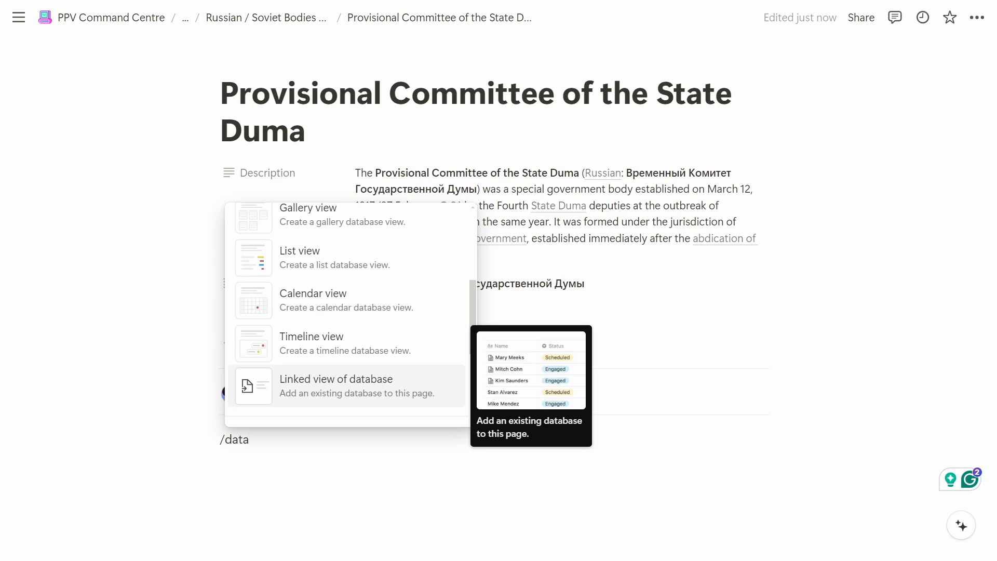
pyautogui.click(347, 386)
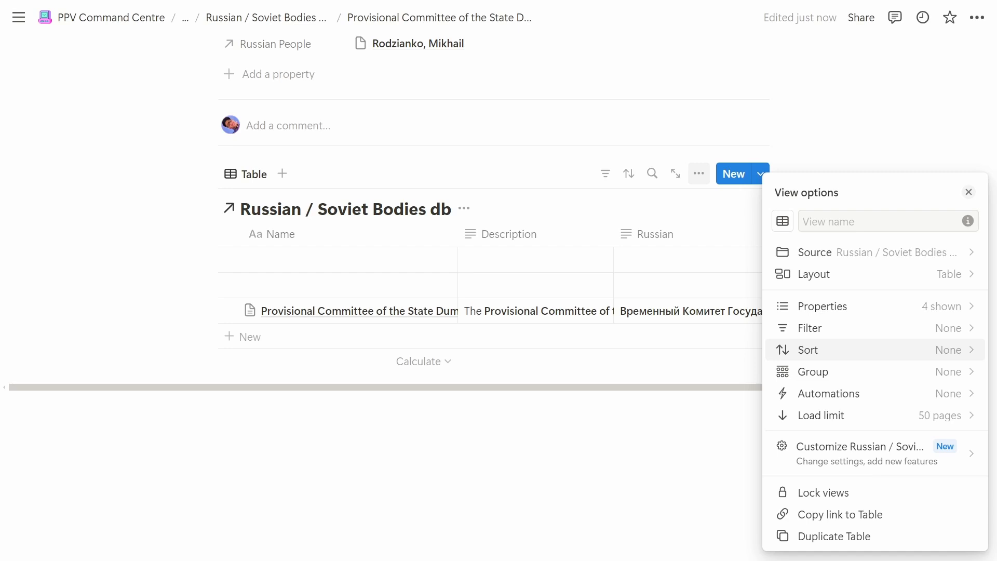
# Set the source of the committee page's linked table view to the Russian People database.
pyautogui.click(875, 252)
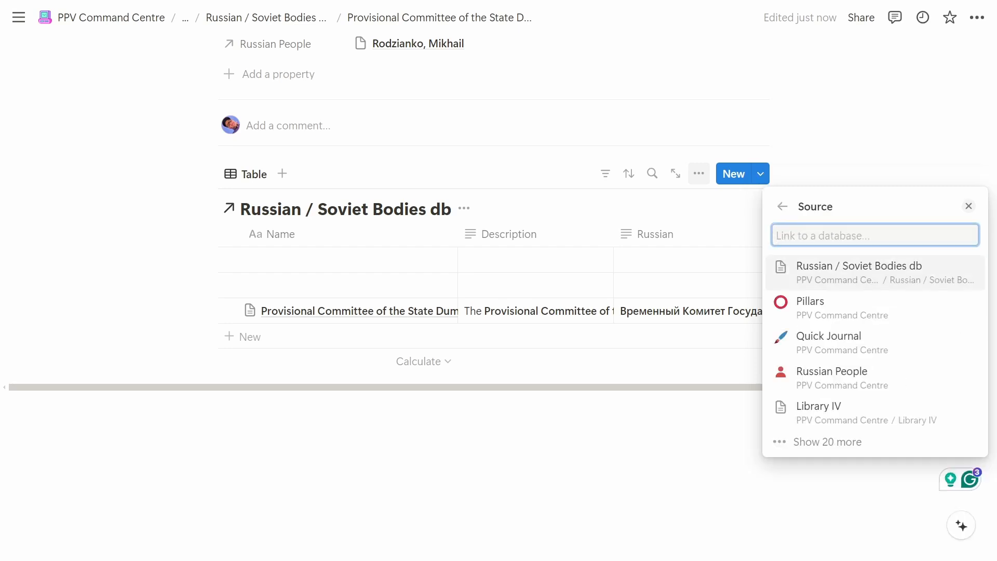
pyautogui.click(832, 371)
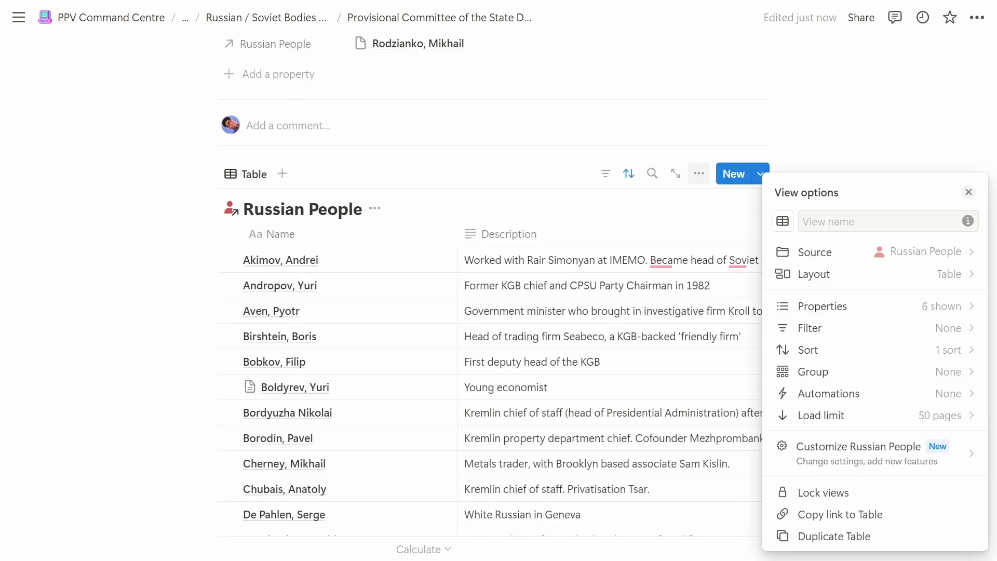
pyautogui.press('Escape')
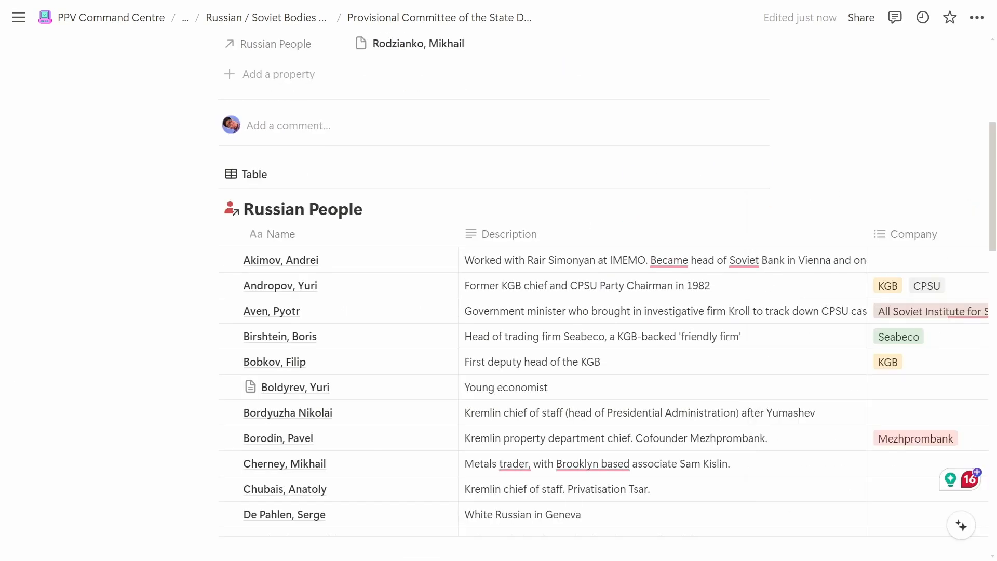
# Look through the Russian People table embedded in the committee page and the properties above it.
pyautogui.scroll(-10, 972, 474)
pyautogui.scroll(-14, 974, 479)
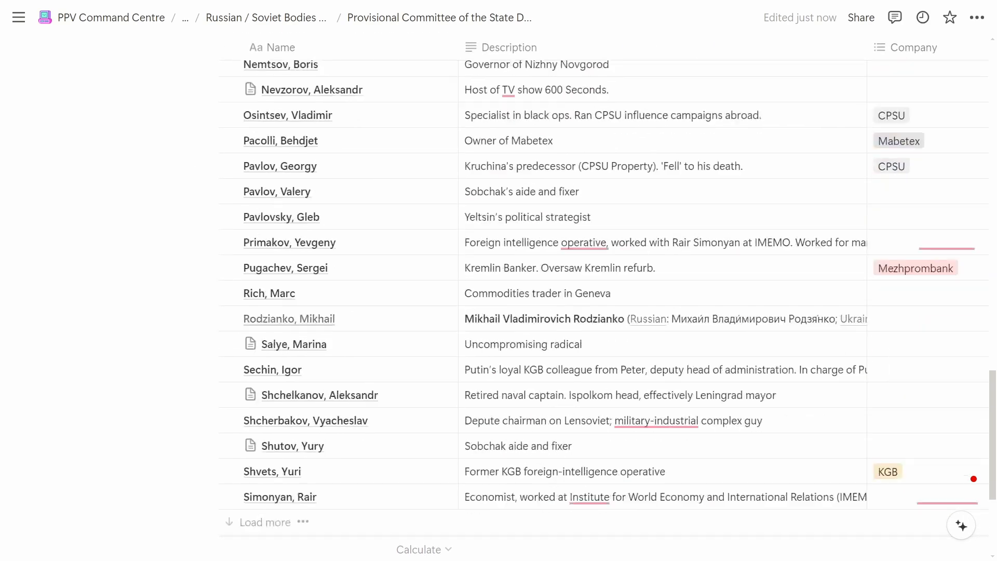
pyautogui.scroll(16, 974, 479)
pyautogui.scroll(11, 973, 478)
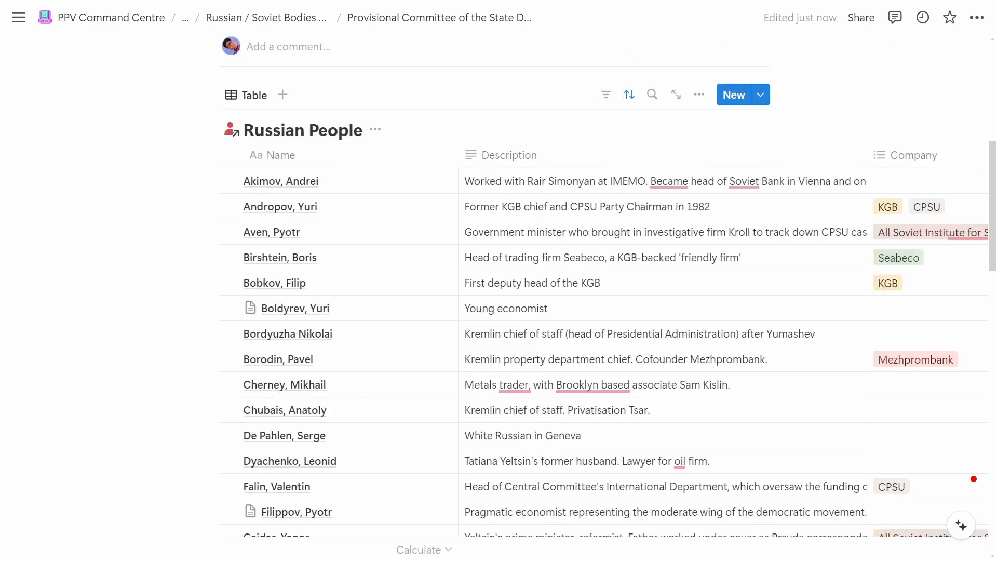
pyautogui.scroll(3, 974, 479)
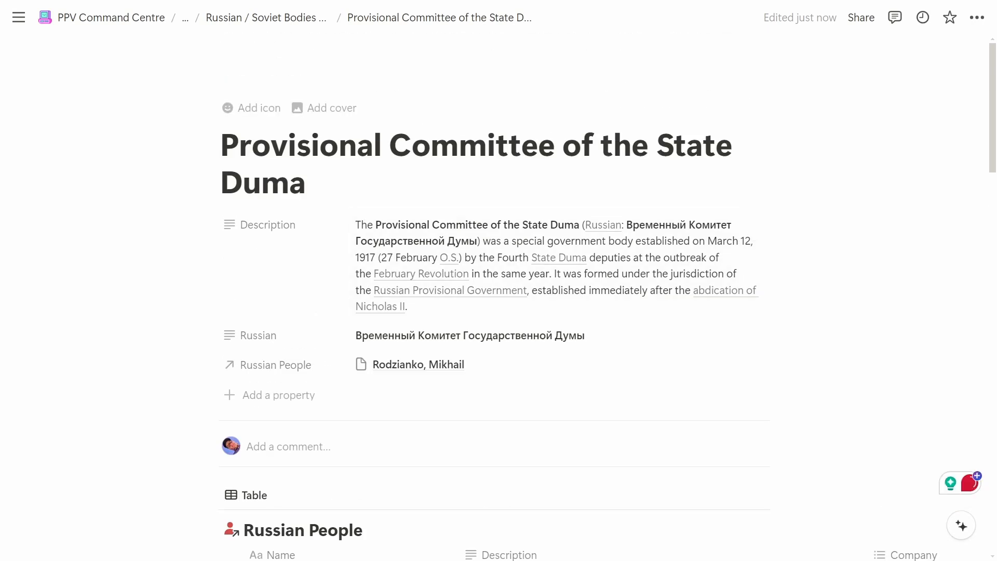
pyautogui.scroll(-4, 974, 479)
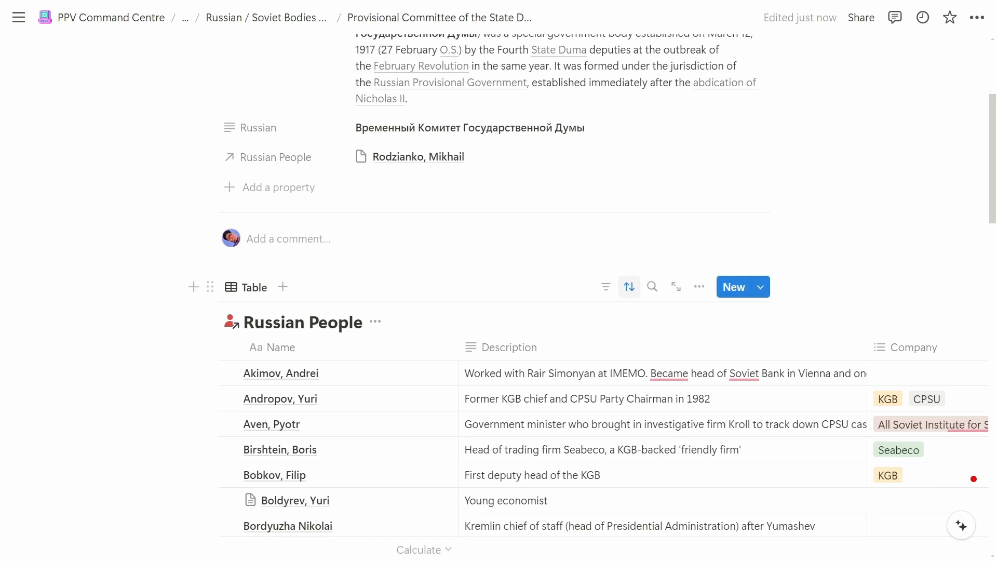
# Filter the embedded Russian People table so Russian / Soviet Bodies db contains the Provisional Committee entry, and collapse the filter bar.
pyautogui.click(605, 286)
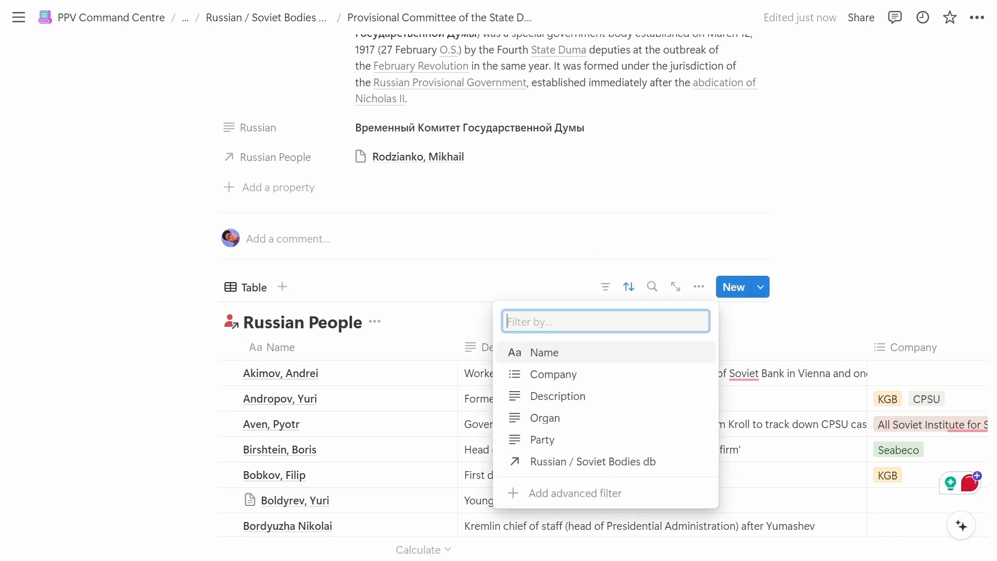
pyautogui.press('Down')
pyautogui.press('Down')
pyautogui.press('Down')
pyautogui.press('Down')
pyautogui.press('Down')
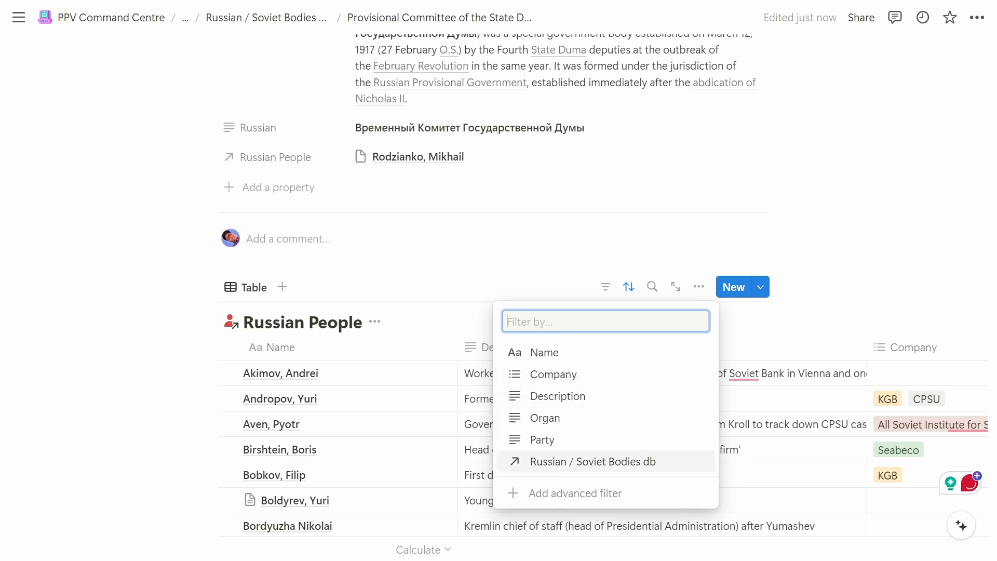
pyautogui.press('Return')
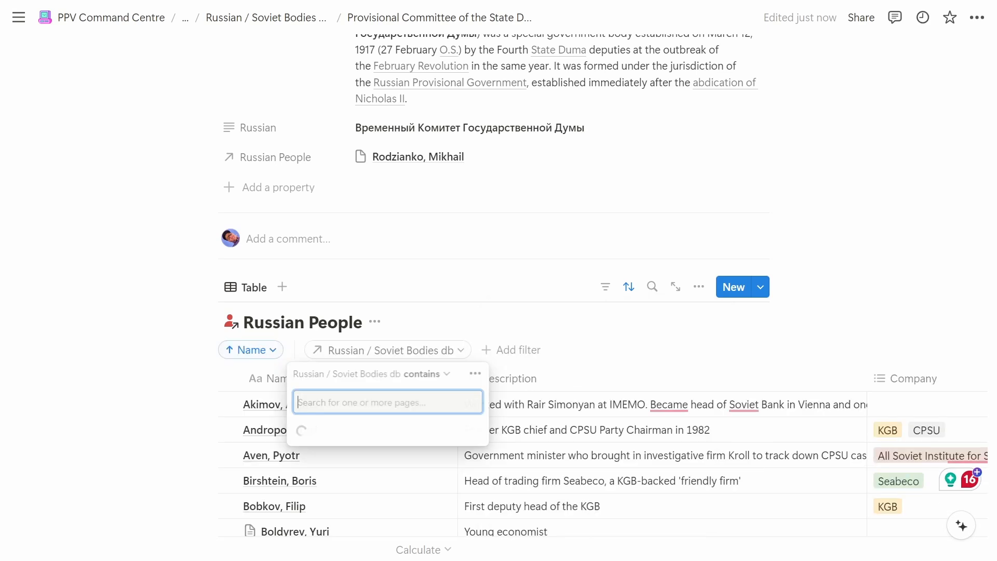
pyautogui.press('Down')
pyautogui.press('Up')
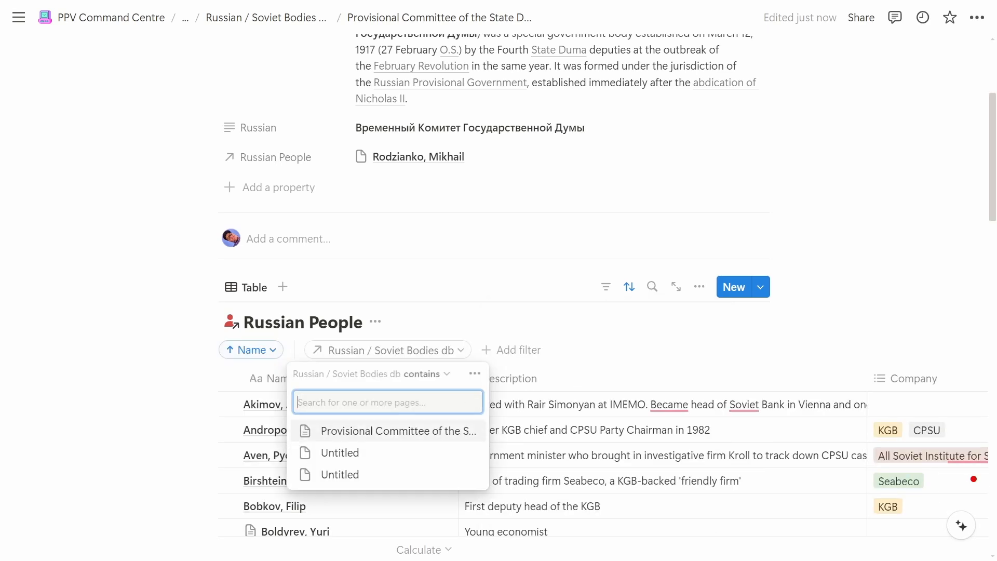
pyautogui.press('Return')
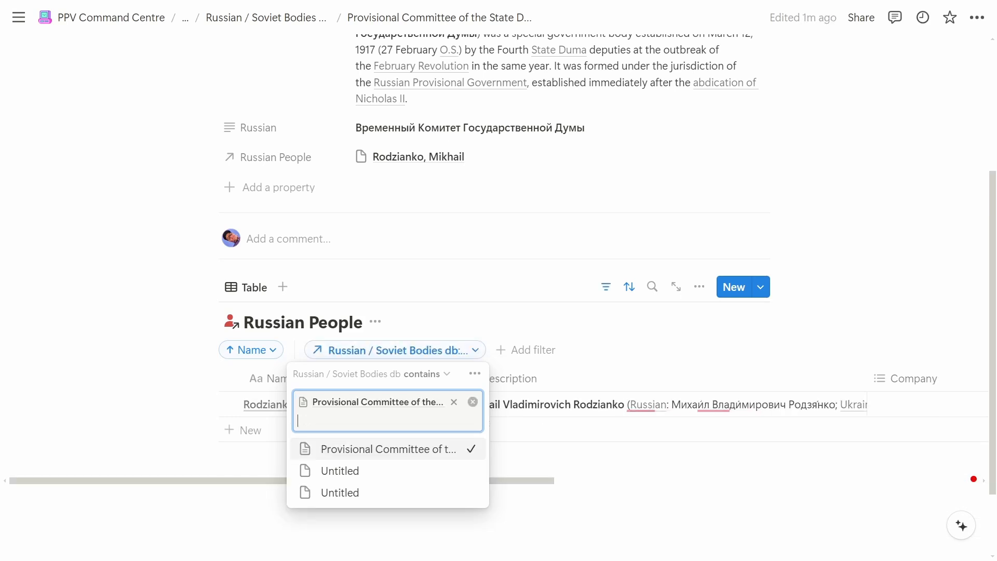
pyautogui.press('Escape')
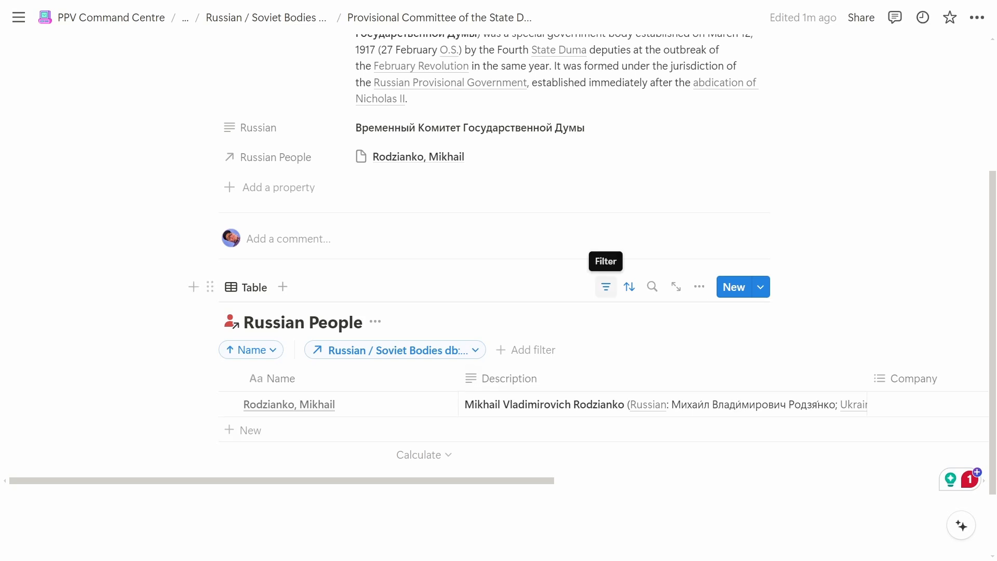
pyautogui.click(606, 287)
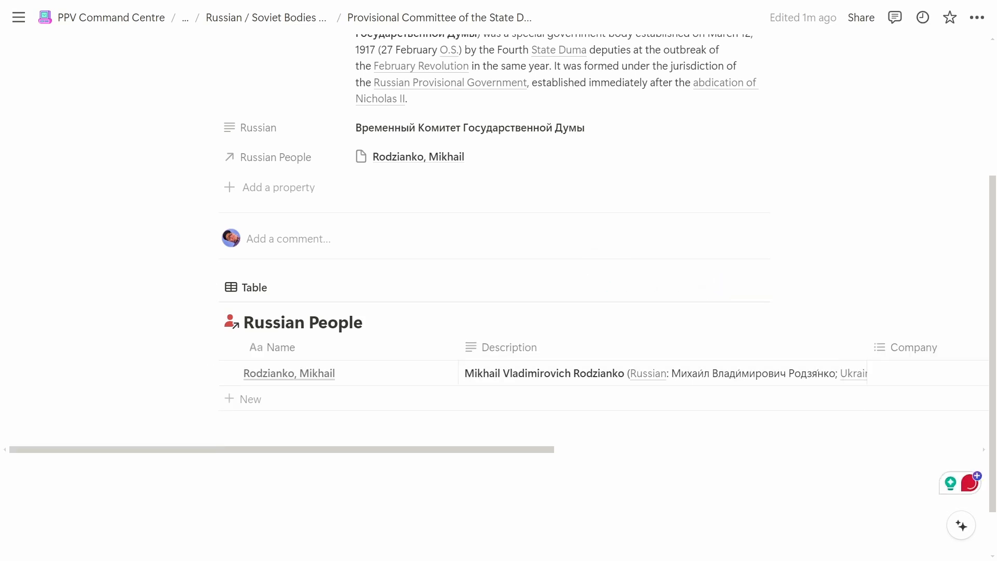
# Hide the Russian / Soviet Bodies db column in the committee page's Russian People table.
pyautogui.hscroll(4, 498, 373)
pyautogui.hscroll(8, 498, 374)
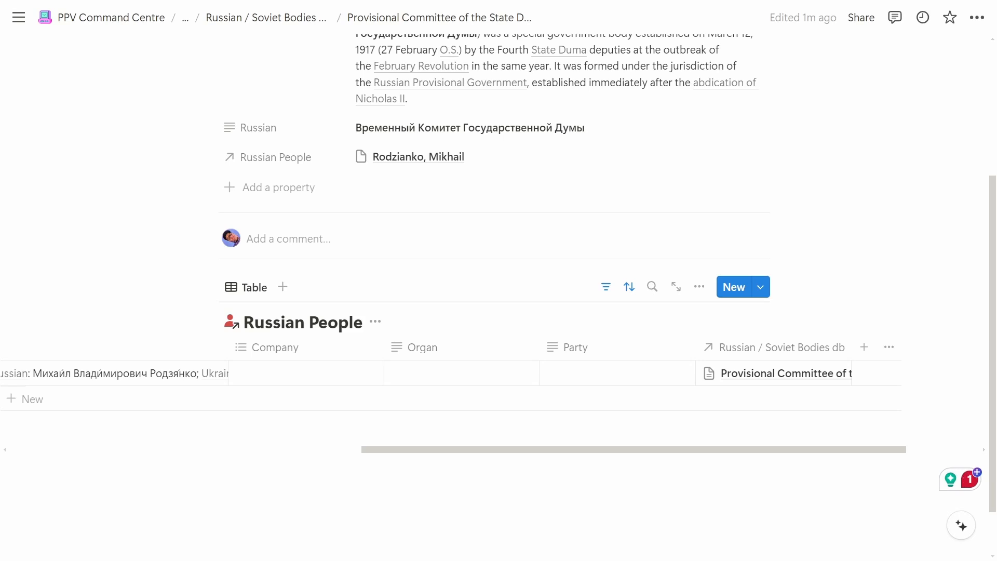
pyautogui.hscroll(-10, 498, 373)
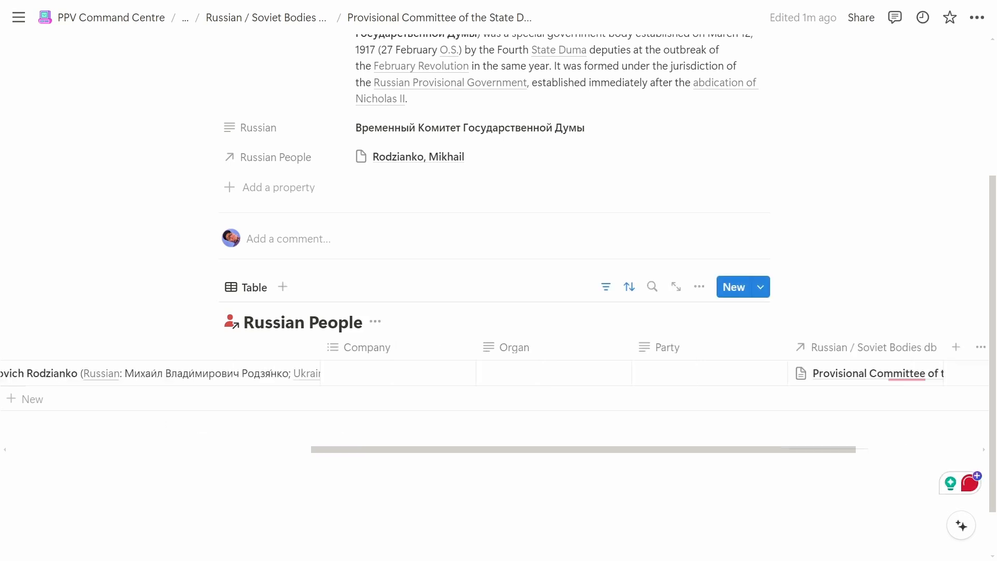
pyautogui.hscroll(-3, 499, 374)
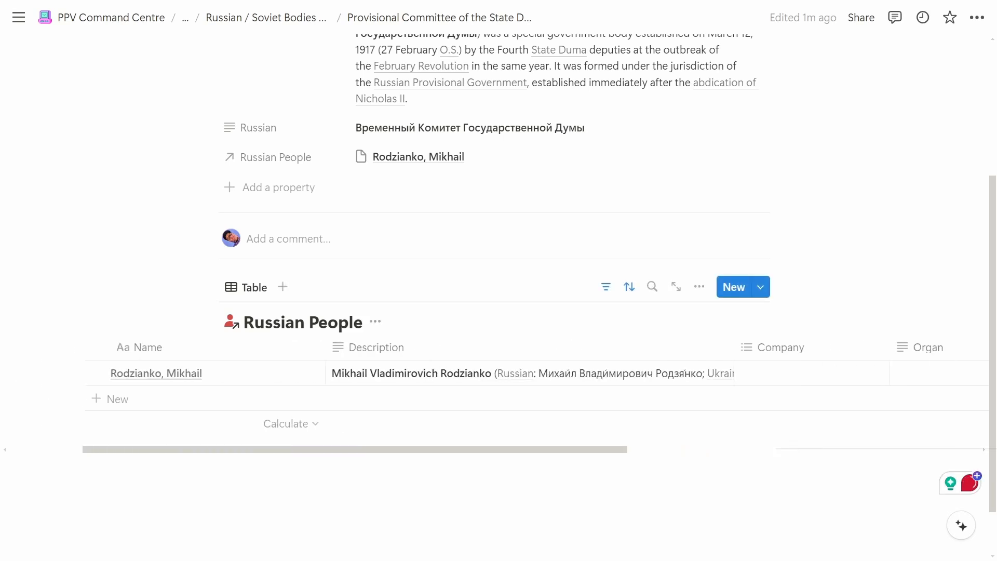
pyautogui.hscroll(10, 499, 374)
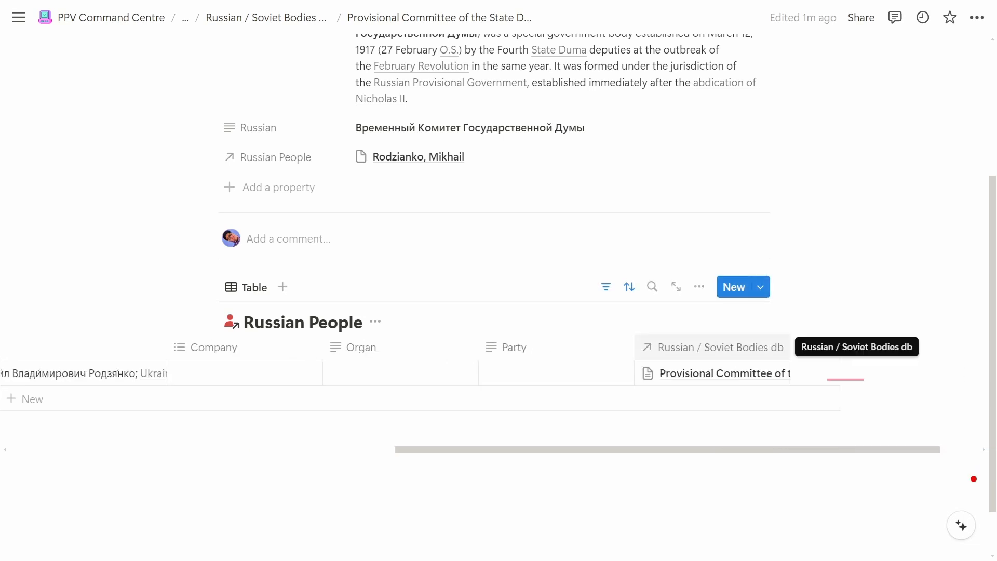
pyautogui.click(748, 347)
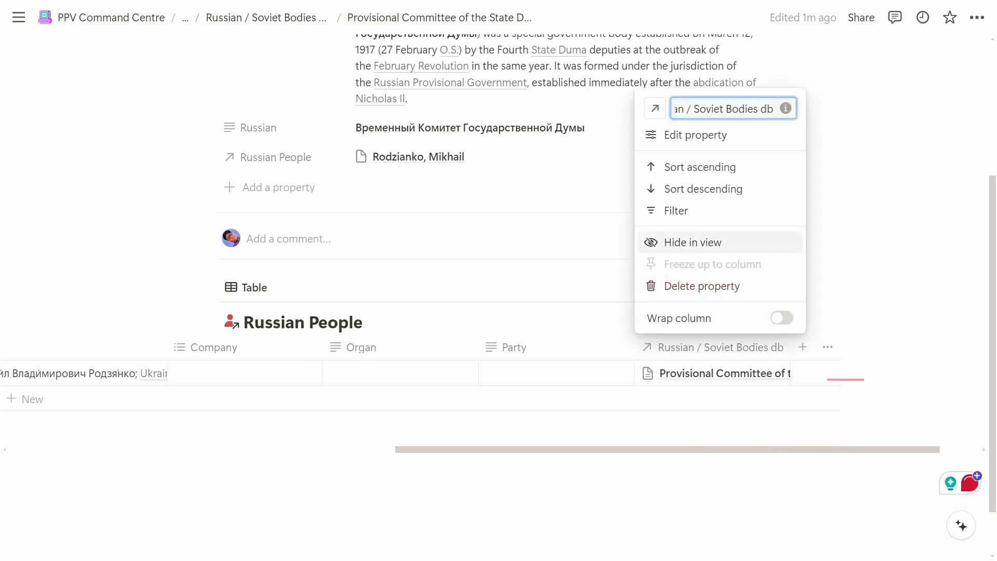
pyautogui.click(686, 242)
# Hide the Organ column in the embedded Russian People table.
pyautogui.hscroll(-4, 488, 374)
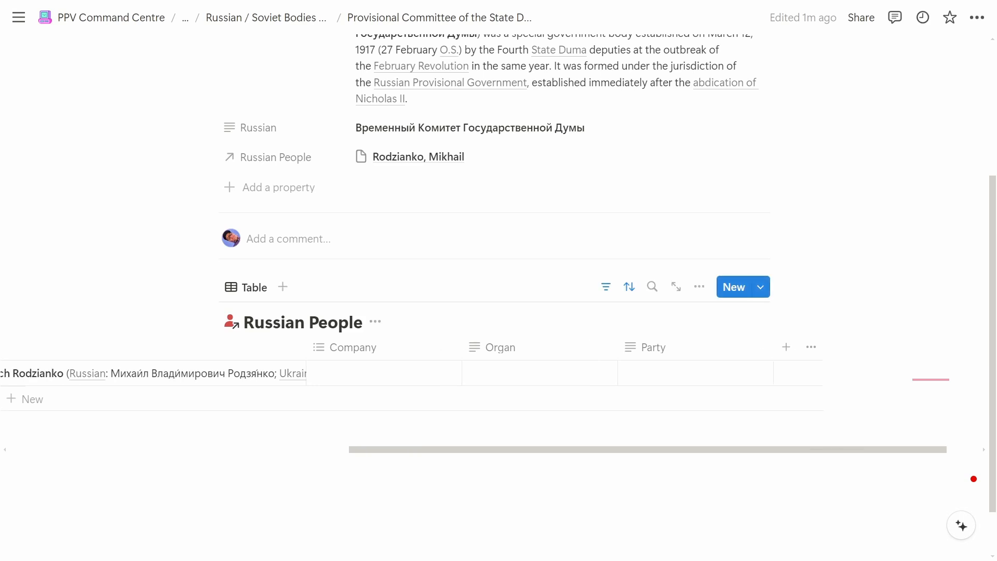
pyautogui.hscroll(-1, 488, 374)
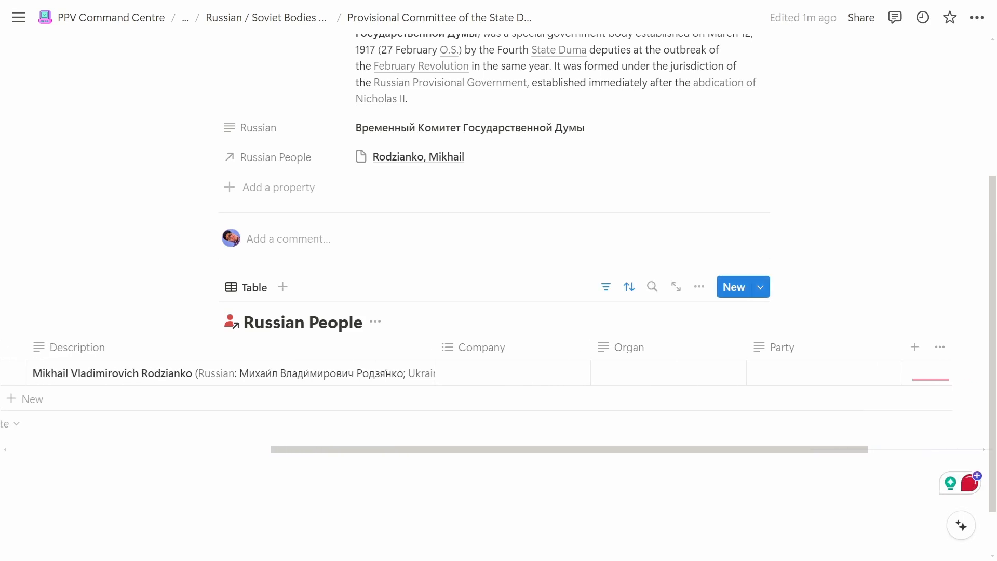
pyautogui.moveTo(672, 450); pyautogui.dragTo(670, 450)
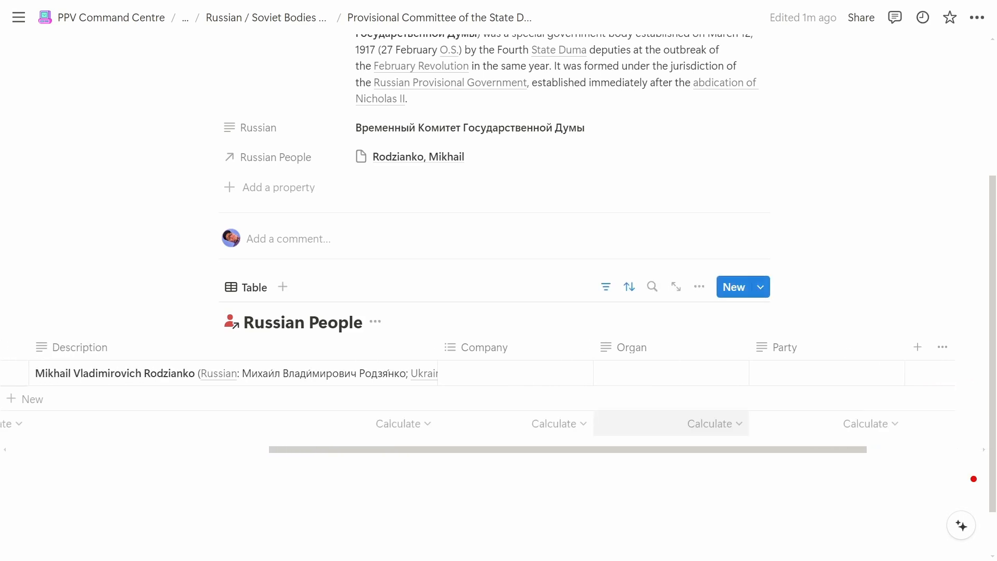
pyautogui.click(670, 347)
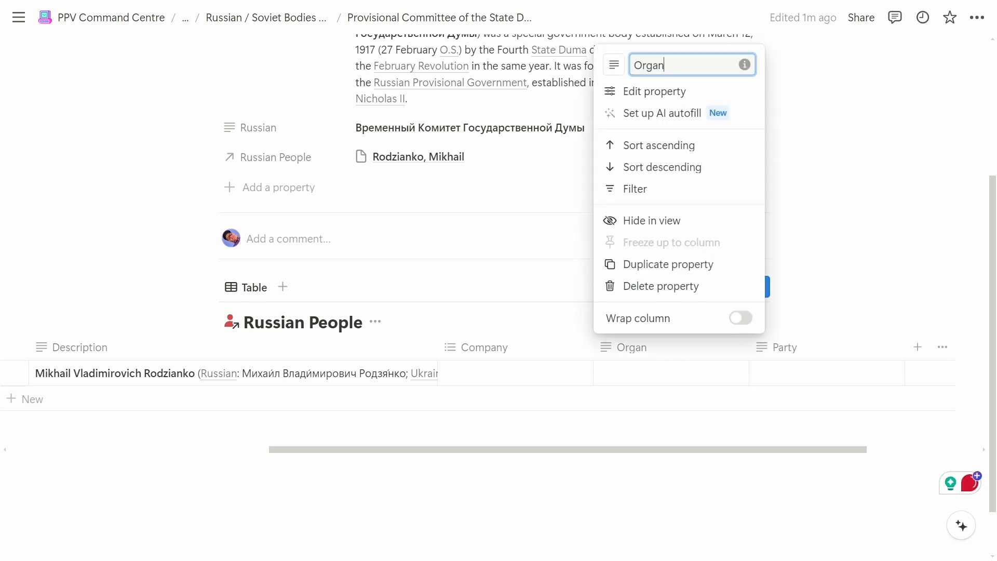
pyautogui.click(652, 220)
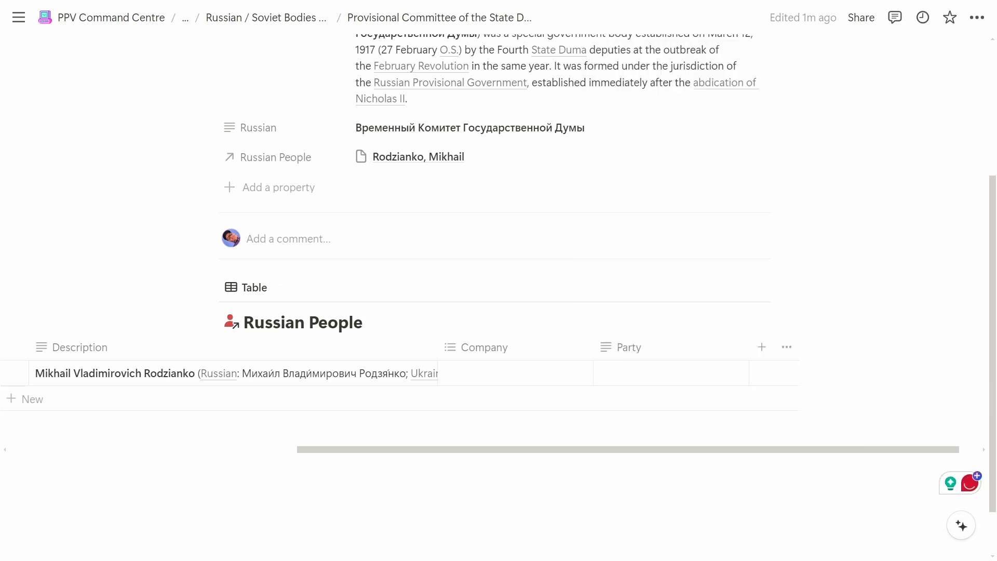
# Hide the Company column in the embedded Russian People table.
pyautogui.moveTo(763, 450); pyautogui.dragTo(696, 449)
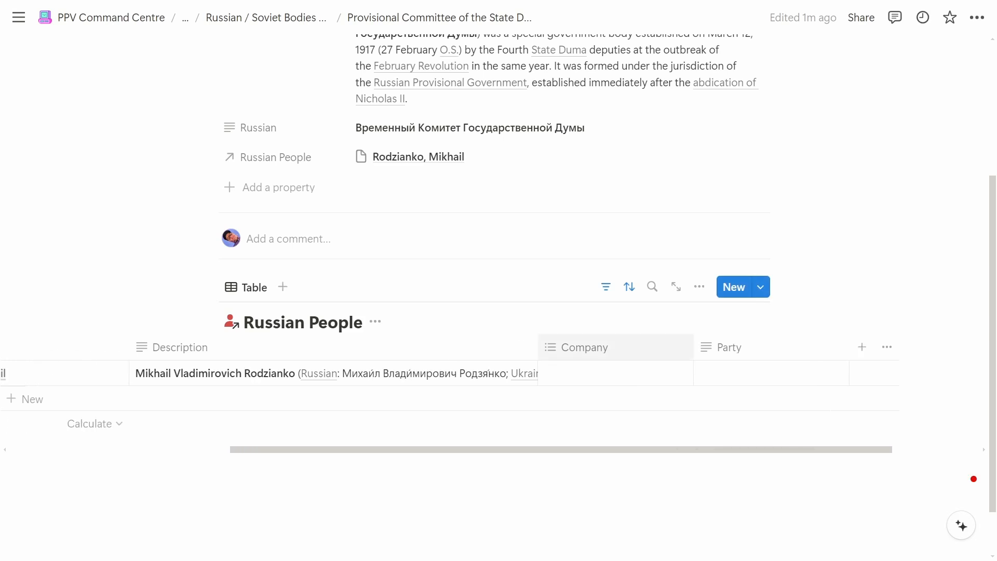
pyautogui.click(584, 347)
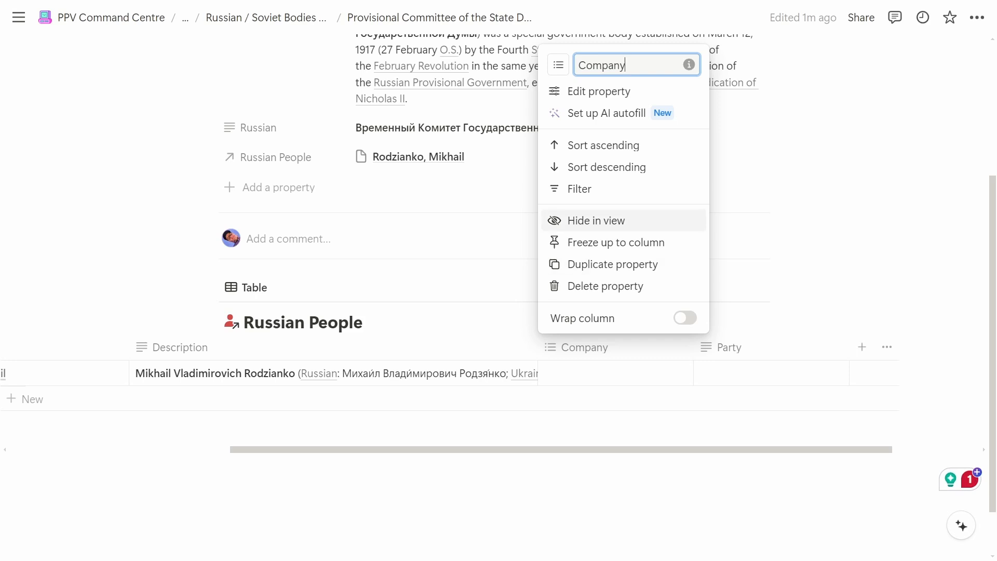
pyautogui.click(596, 220)
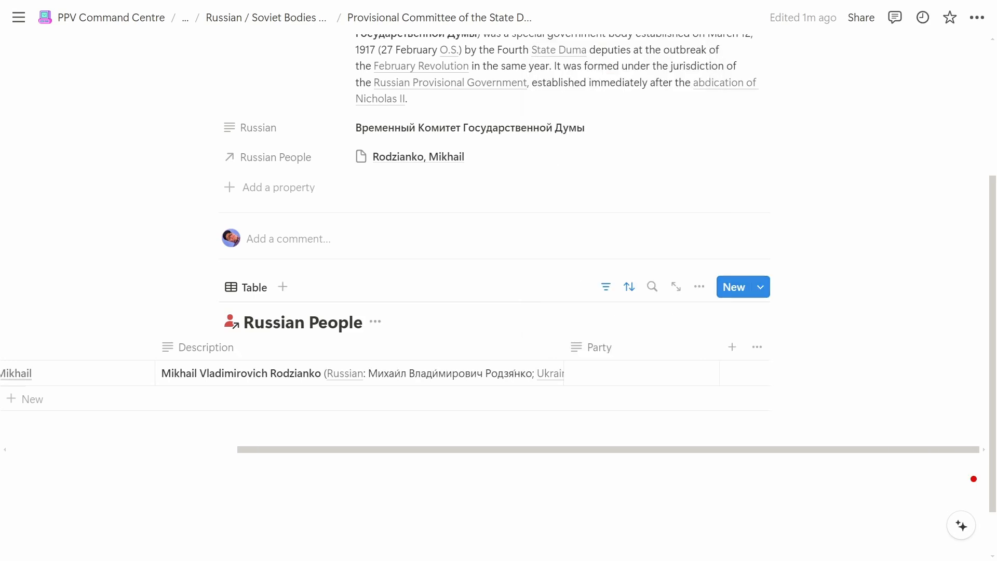
# Check Rodzianko's party in the Wikipedia article and enter Octobrists as his Party in the Notion table.
pyautogui.hscroll(-4, 495, 397)
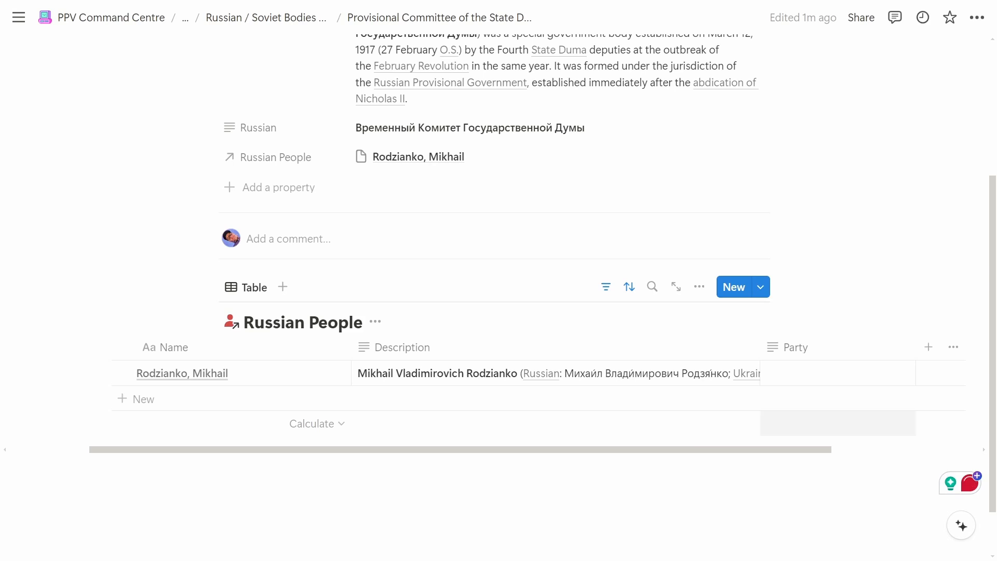
pyautogui.click(837, 373)
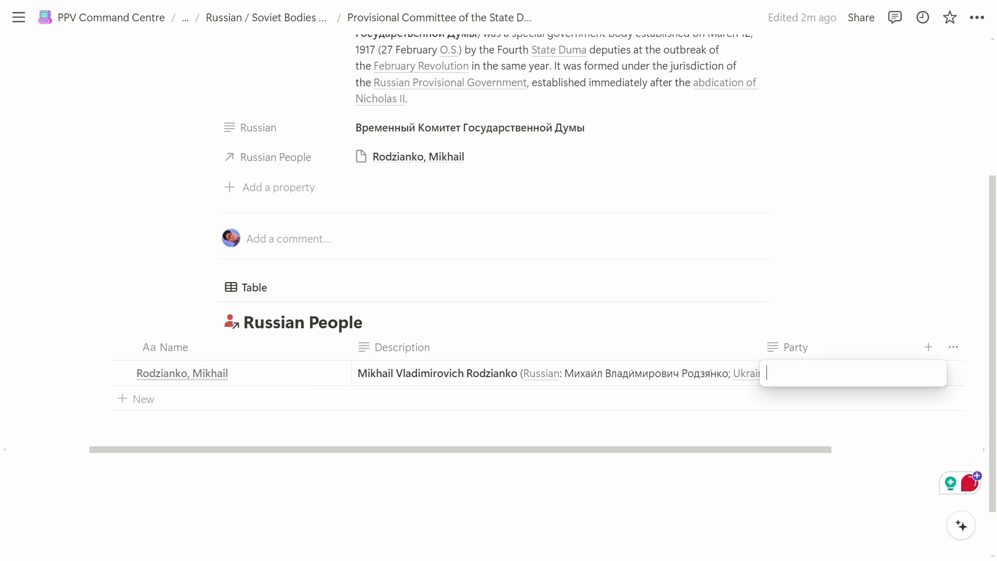
pyautogui.hotkey('alt', 'Tab')
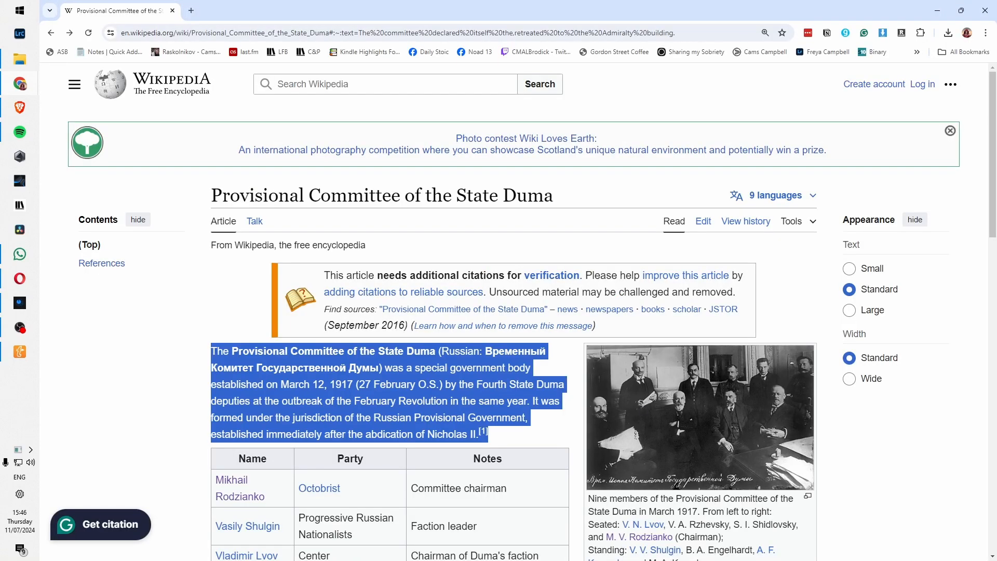
pyautogui.hotkey('alt', 'Tab')
pyautogui.write('Octobrists')
pyautogui.press('Return')
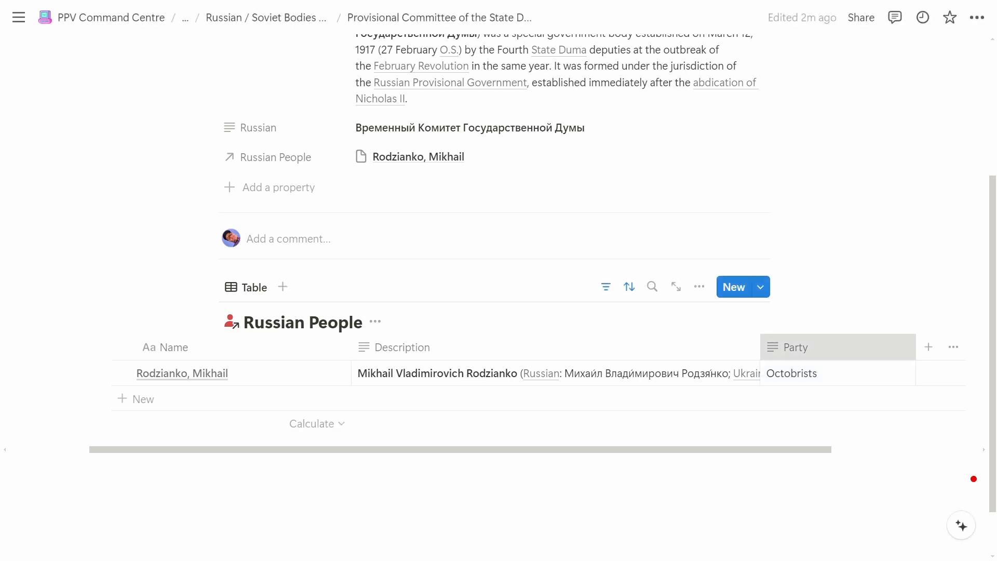
# Change the Party property's type from Text to Select.
pyautogui.click(795, 347)
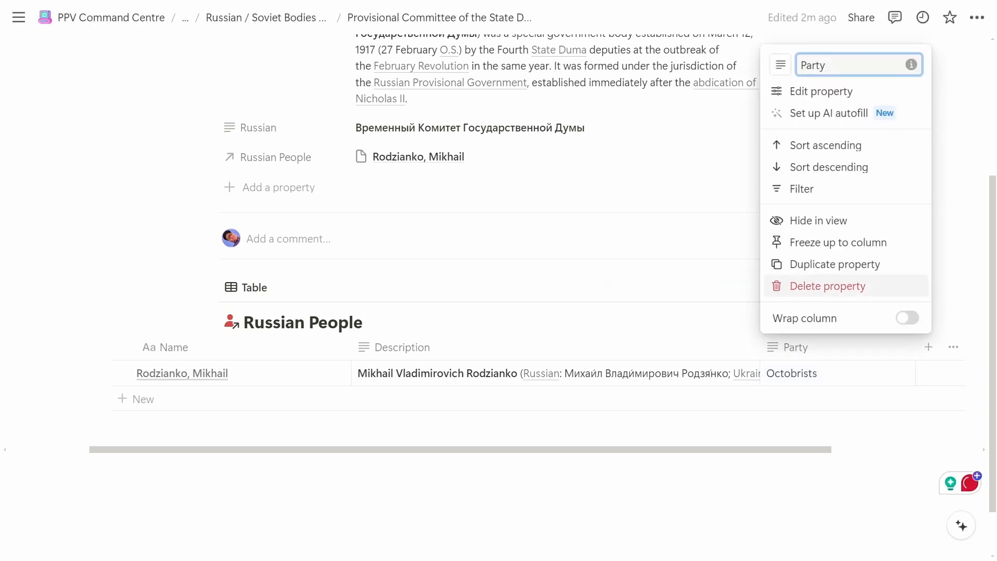
pyautogui.click(821, 91)
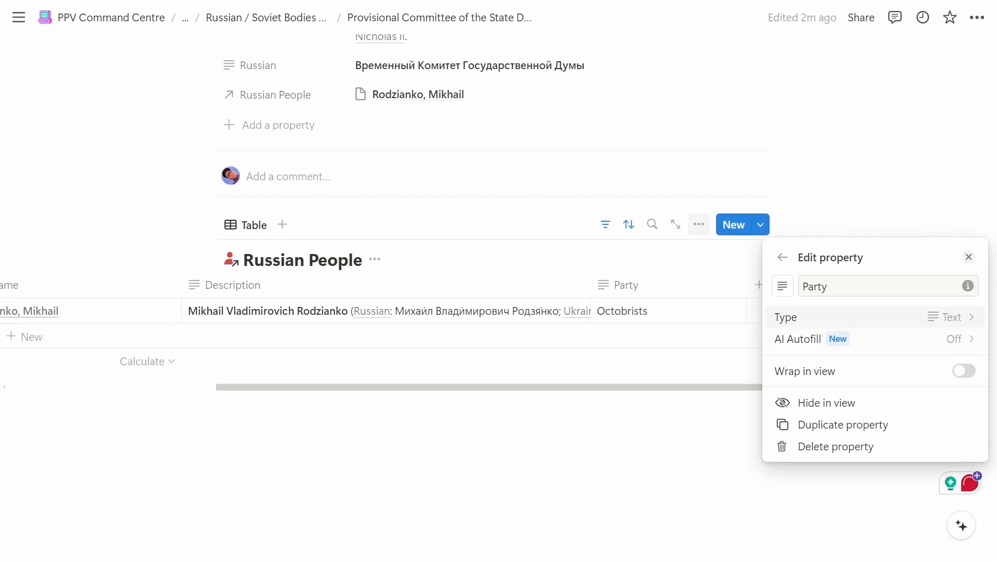
pyautogui.click(956, 317)
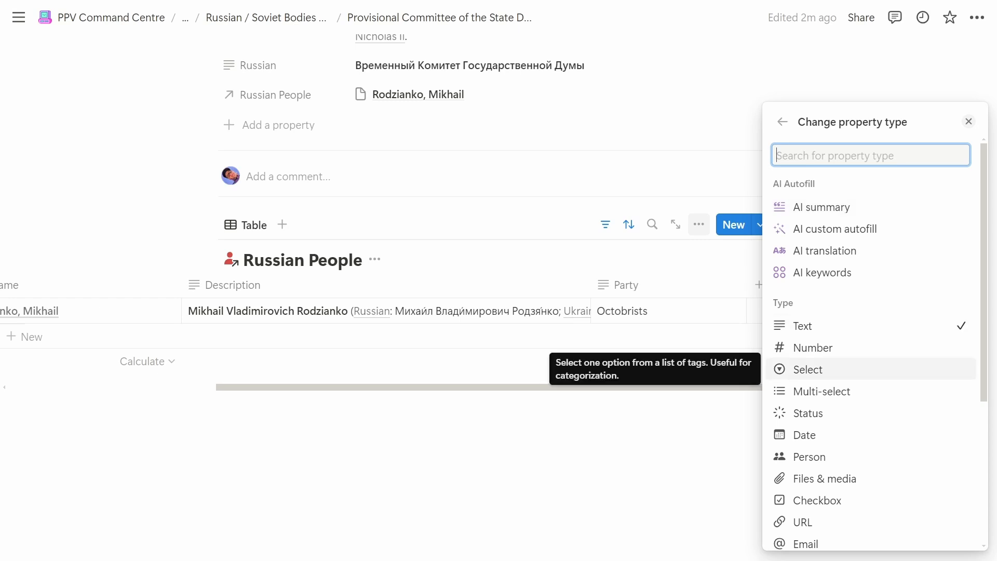
pyautogui.press('Return')
pyautogui.press('Escape')
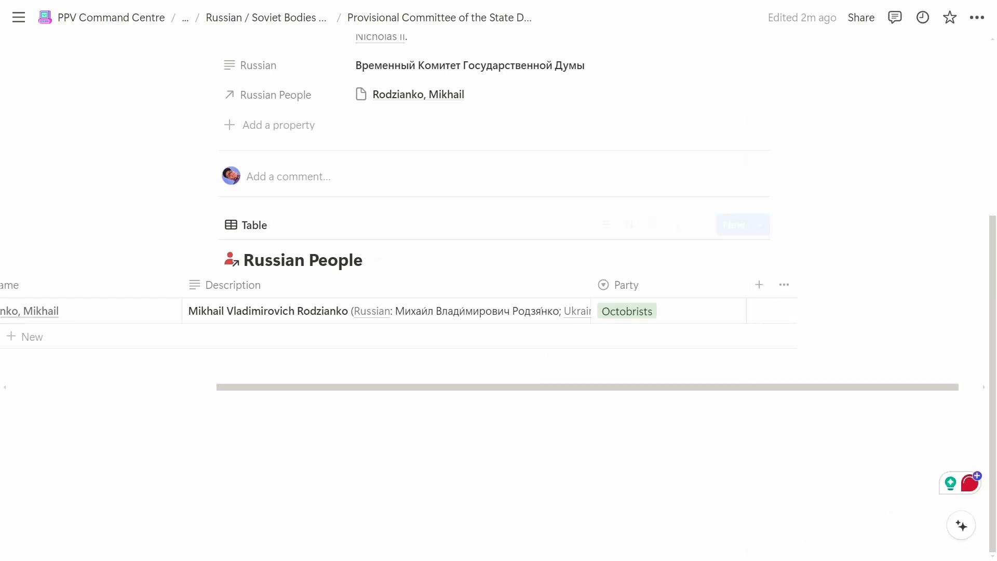
pyautogui.hscroll(-3, 467, 311)
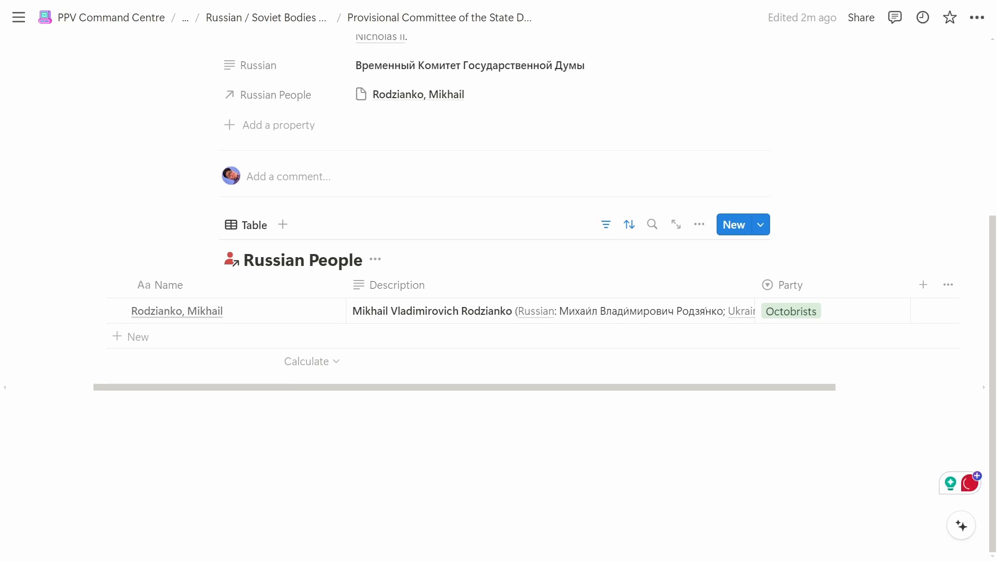
# Preview Rodzianko's entry, follow its relation to the Provisional Committee entry, and close the preview.
pyautogui.scroll(3, 467, 312)
pyautogui.click(332, 470)
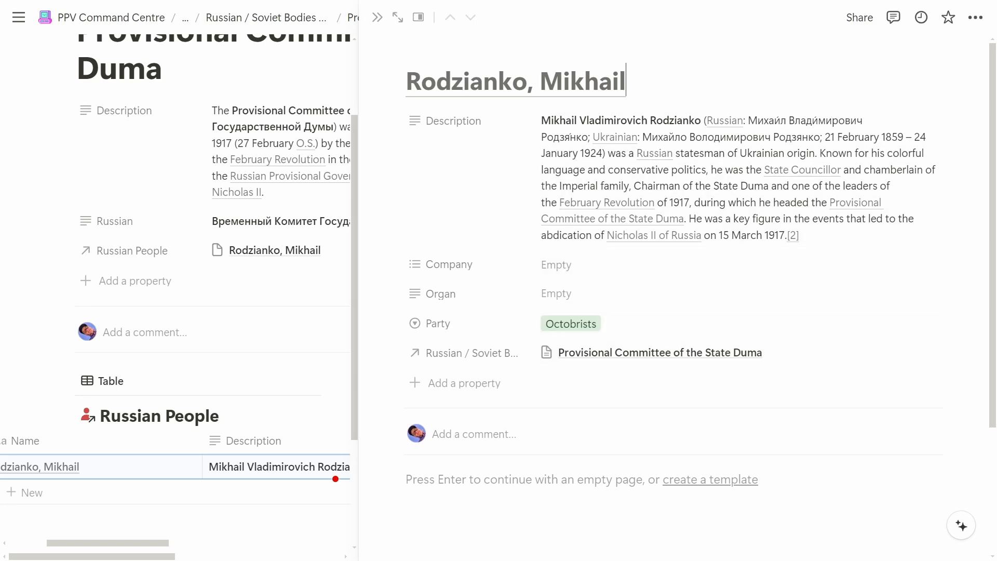
pyautogui.click(660, 353)
pyautogui.scroll(-1, 682, 287)
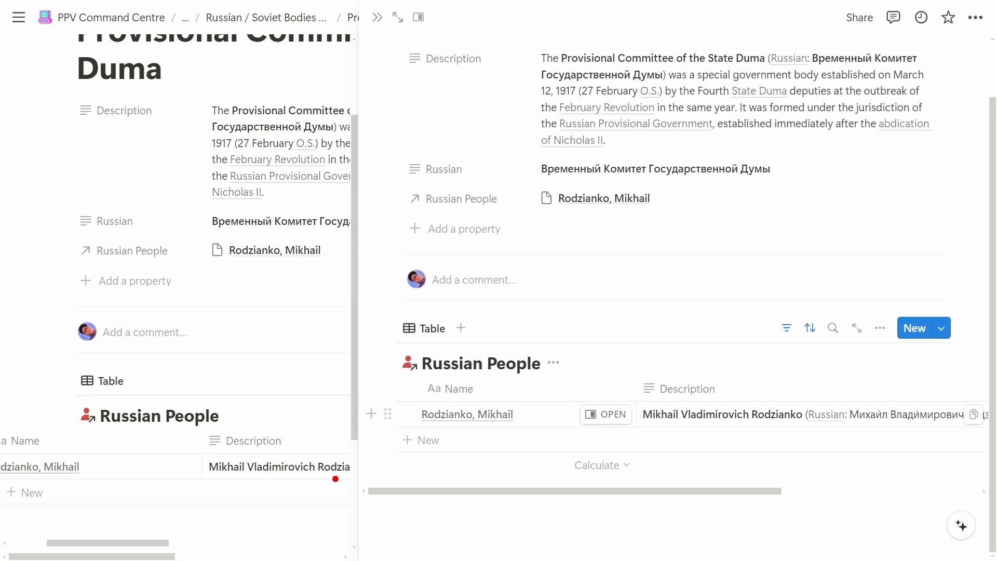
pyautogui.press('Escape')
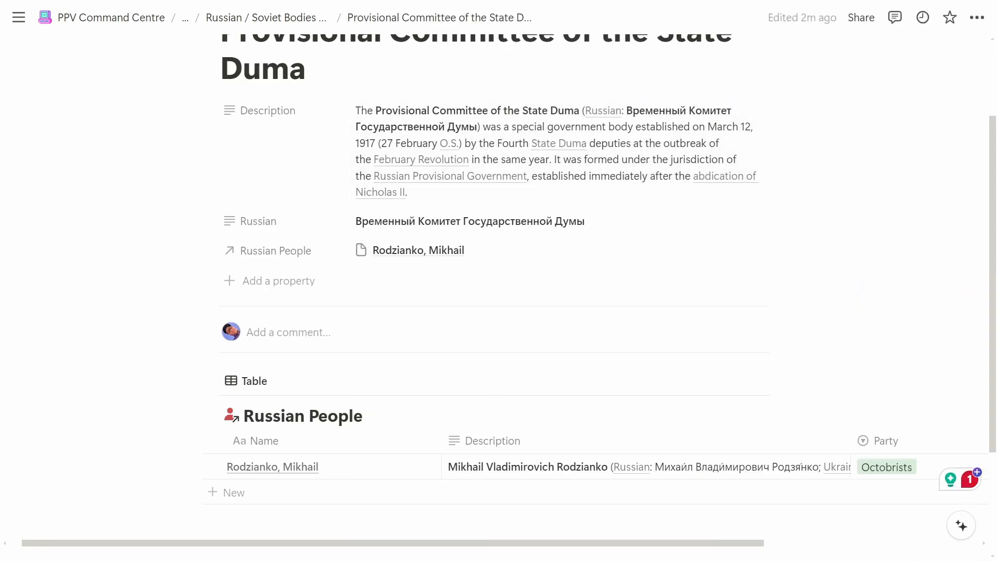
# Place the committee members' group photo from the Wikipedia article above the Russian People table in the Notion committee page.
pyautogui.scroll(2, 498, 280)
pyautogui.scroll(-5, 498, 281)
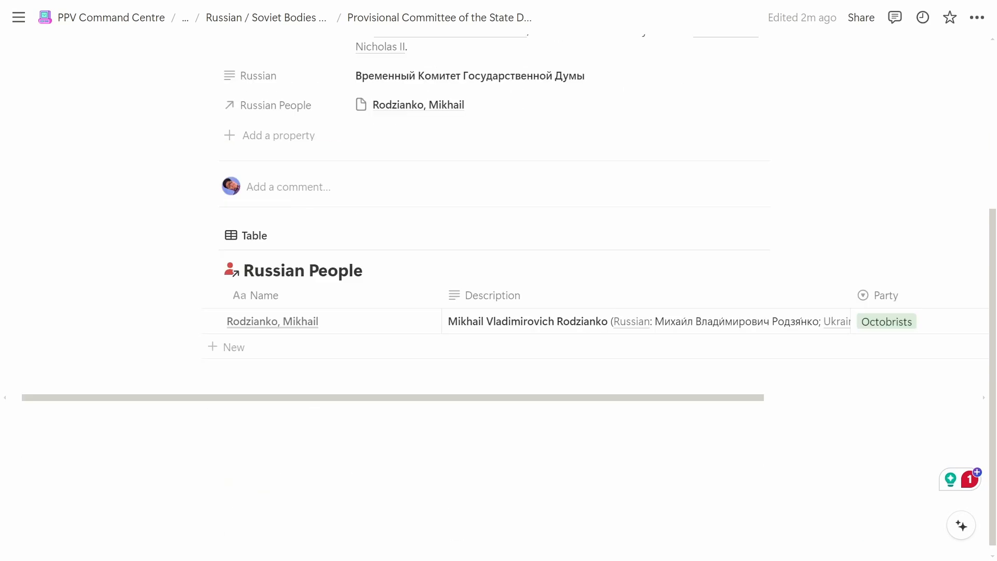
pyautogui.hotkey('alt', 'Tab')
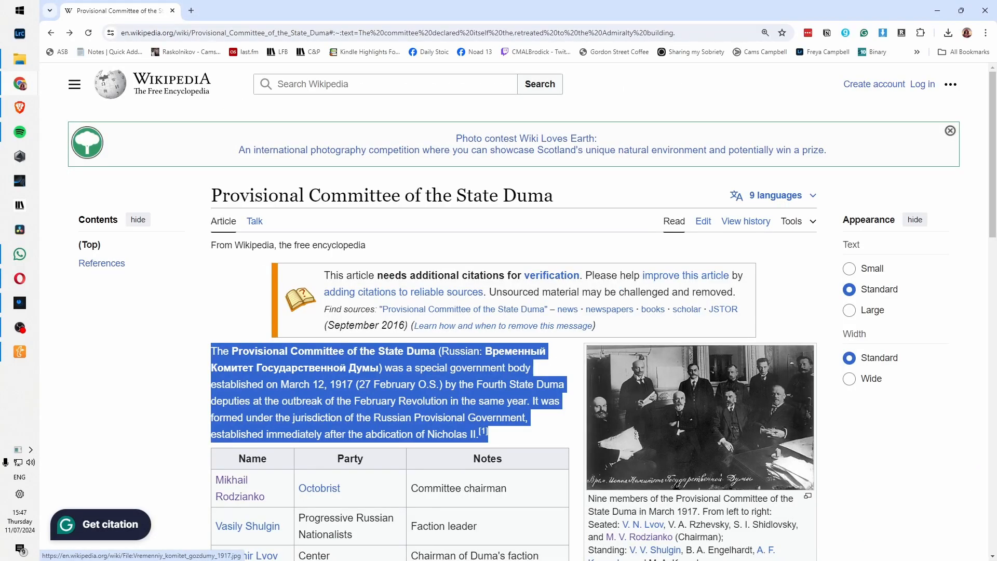
pyautogui.moveTo(696, 416); pyautogui.dragTo(334, 280)
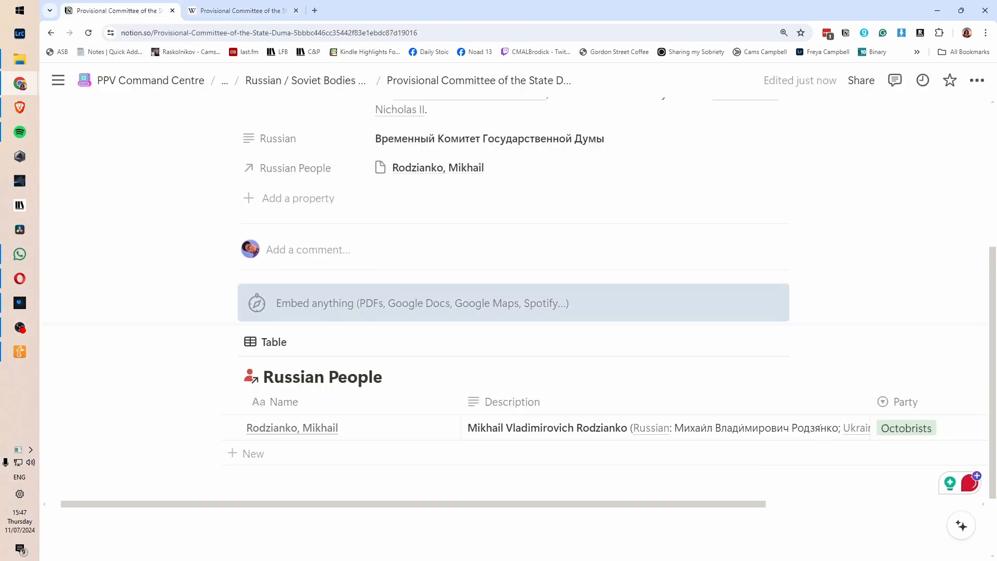
# Copy the full caption below the members' group photo in the Wikipedia article on the Provisional Committee.
pyautogui.scroll(-3, 514, 312)
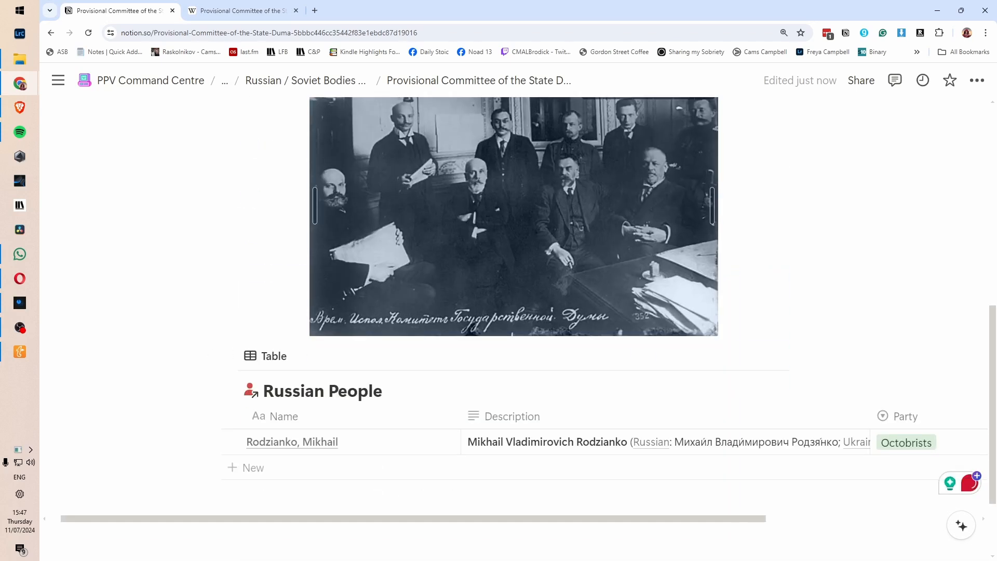
pyautogui.scroll(2, 514, 312)
pyautogui.click(243, 11)
pyautogui.scroll(-3, 675, 338)
pyautogui.moveTo(712, 408); pyautogui.dragTo(588, 343)
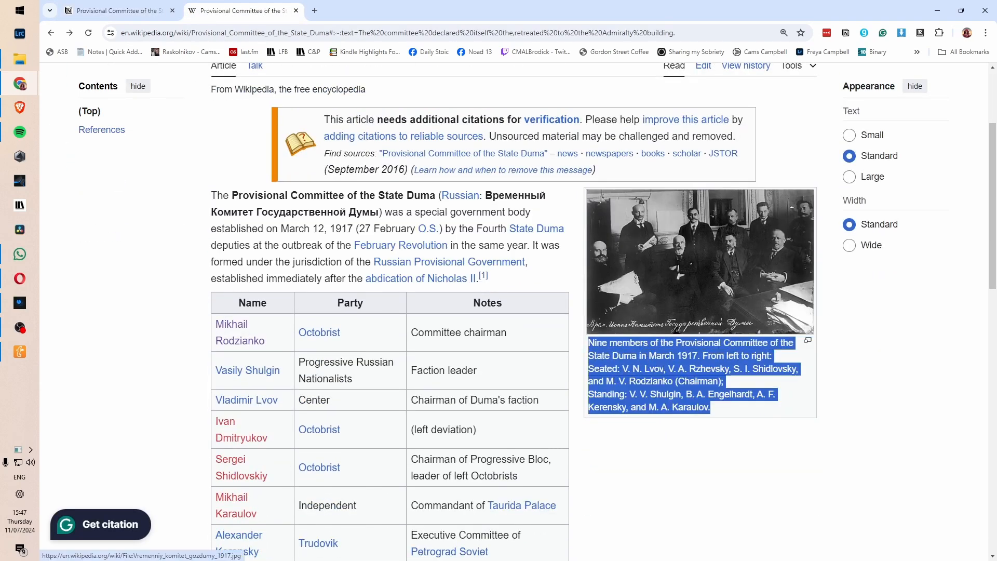
pyautogui.hotkey('alt', 'Tab')
pyautogui.scroll(3, 592, 332)
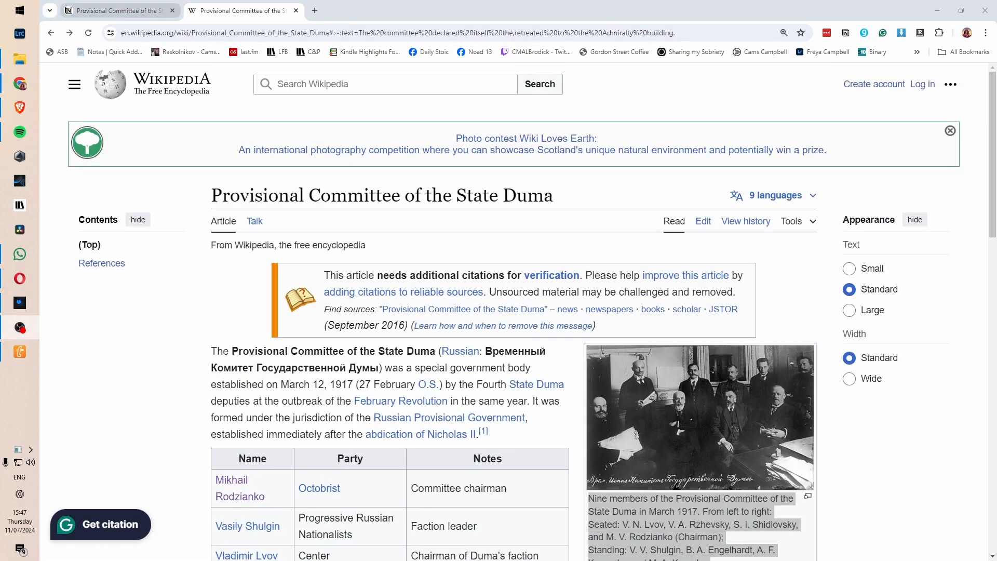
# Start a caption on the group photo in the Notion committee page and paste the copied Wikipedia text.
pyautogui.click(120, 10)
pyautogui.scroll(1, 514, 332)
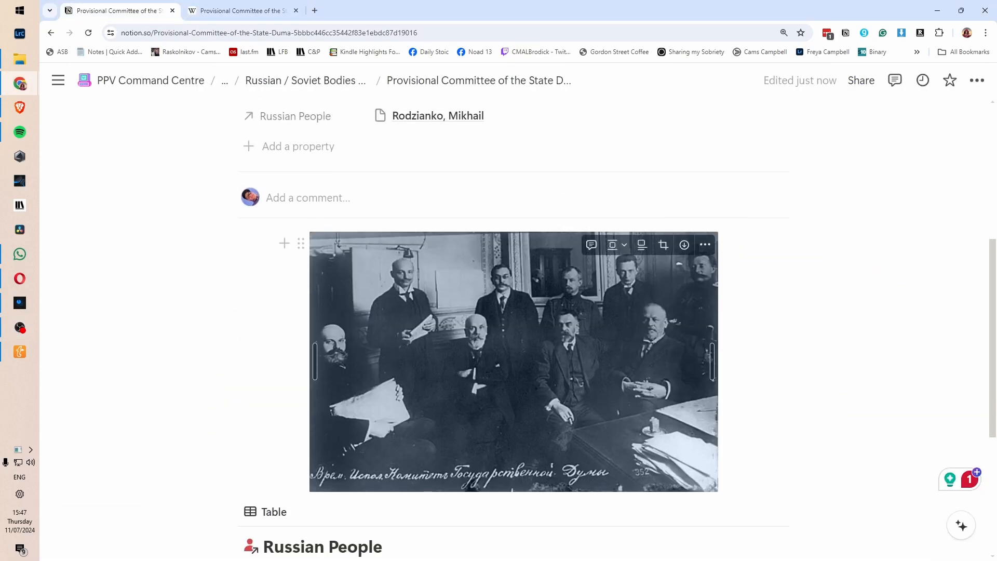
pyautogui.click(705, 244)
pyautogui.moveTo(742, 331)
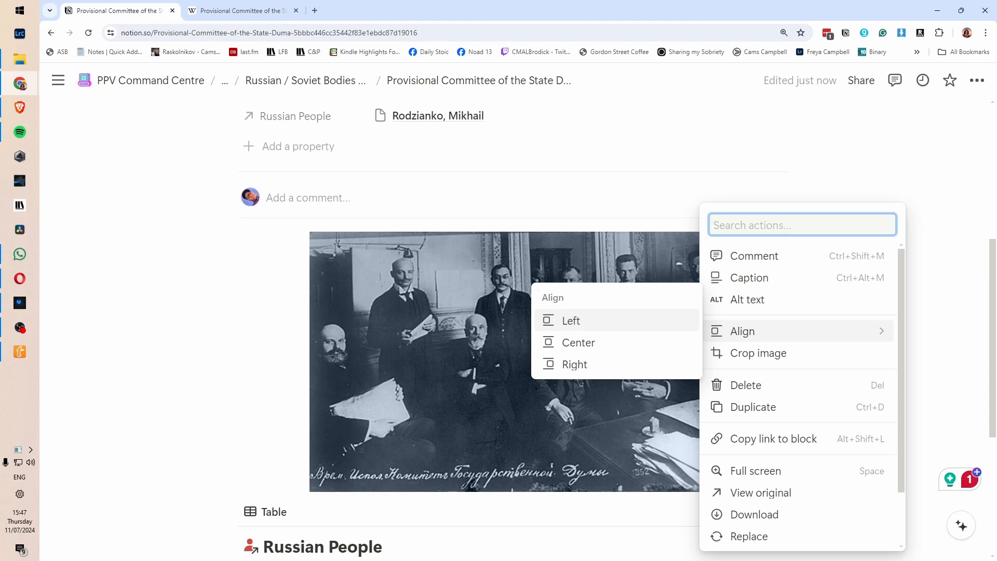
pyautogui.press('Up')
pyautogui.press('Up')
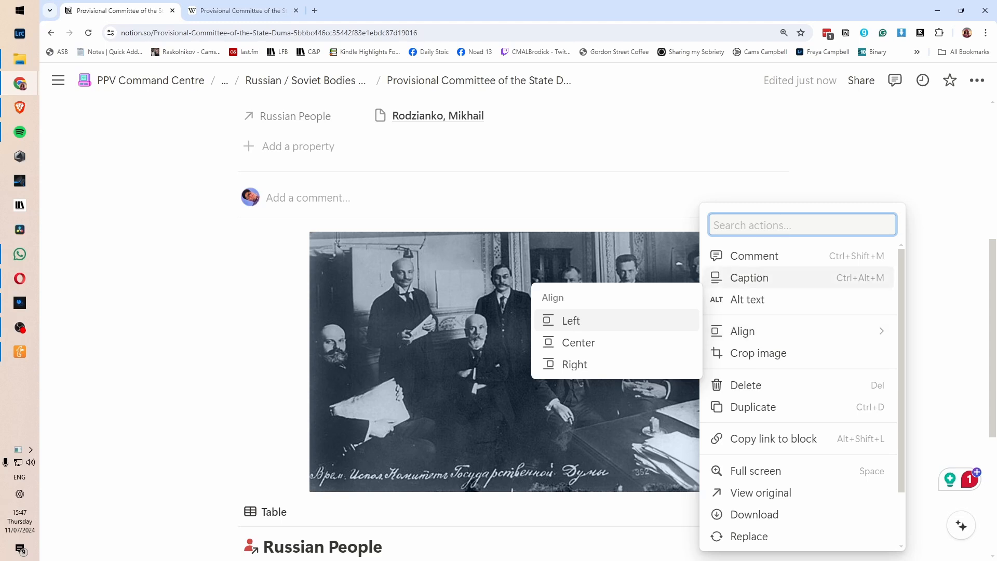
pyautogui.press('Return')
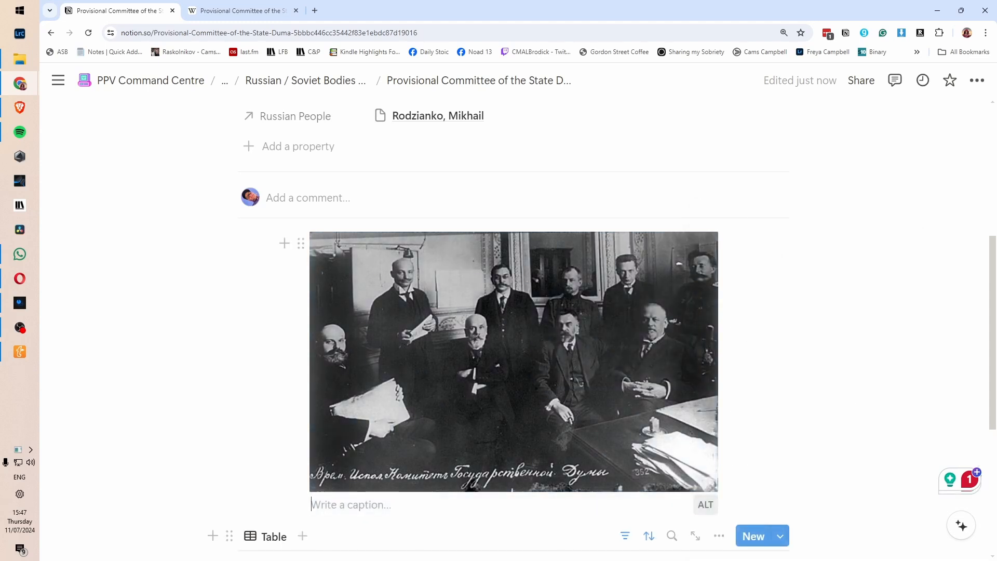
pyautogui.hotkey('ctrl', 'v')
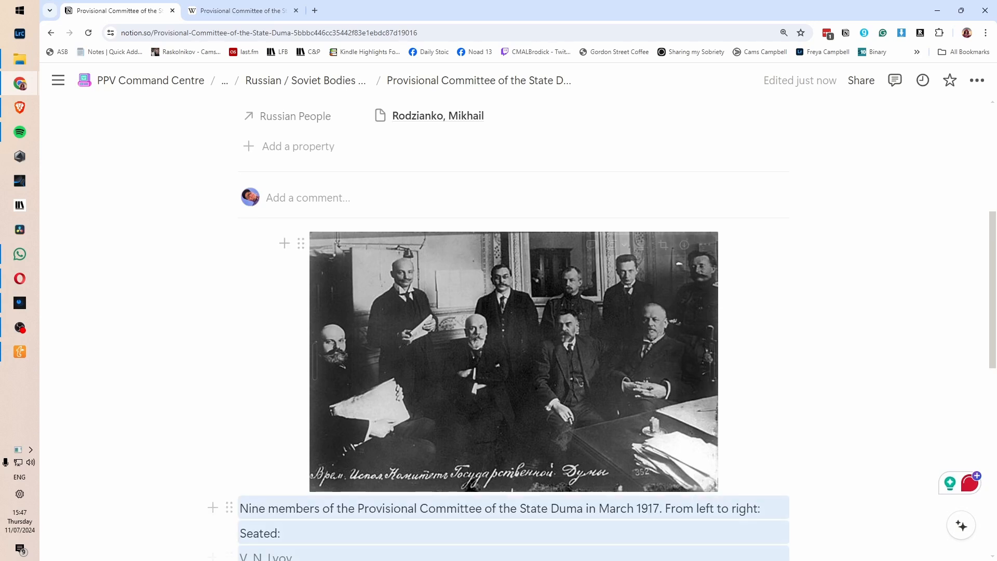
# Join the broken fragments of the seated members' list into one line, from "Seated:" to "(Chairman);".
pyautogui.scroll(-2, 499, 428)
pyautogui.scroll(-3, 499, 332)
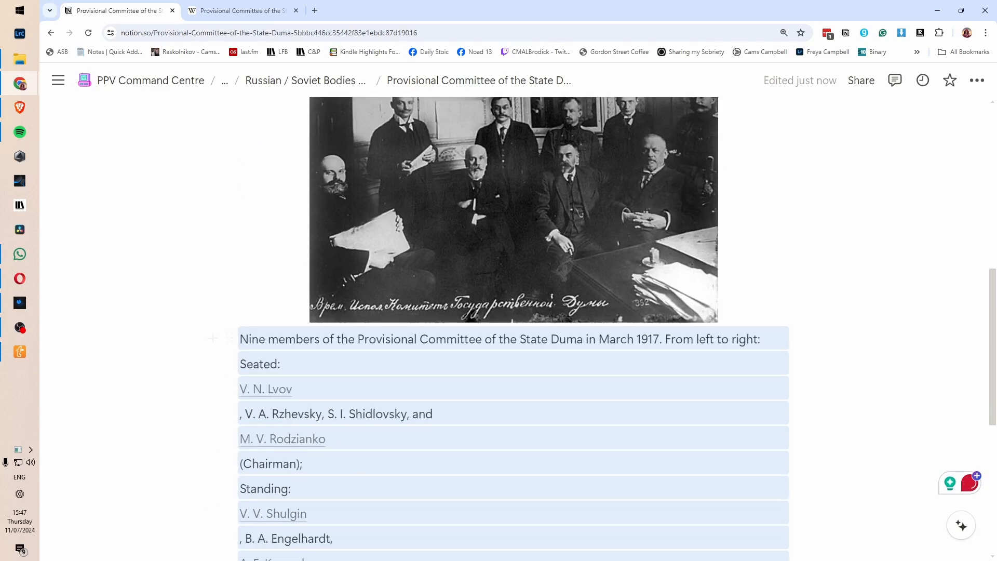
pyautogui.click(762, 249)
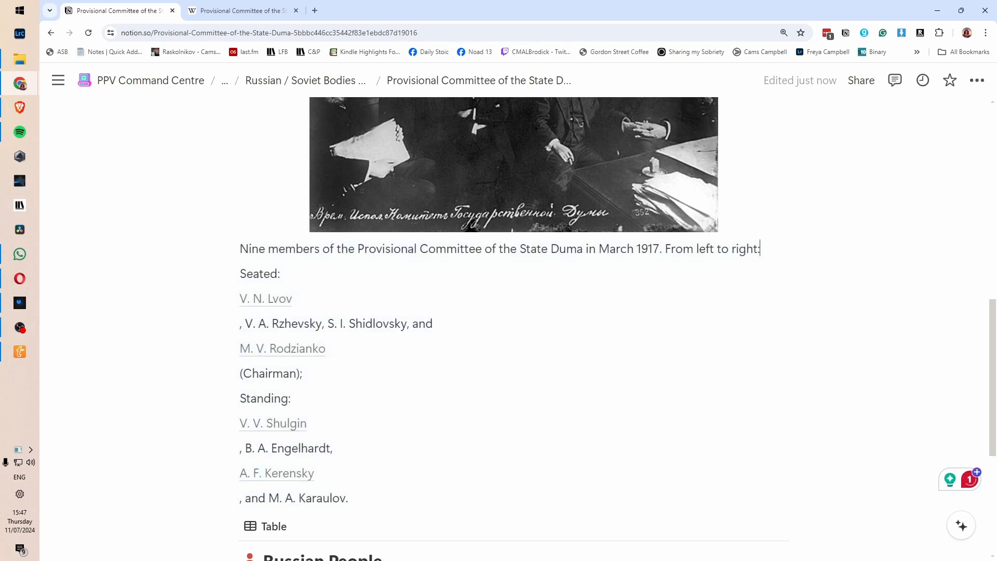
pyautogui.press('Right')
pyautogui.press('Right')
pyautogui.press('Right')
pyautogui.press('Right')
pyautogui.press('Right')
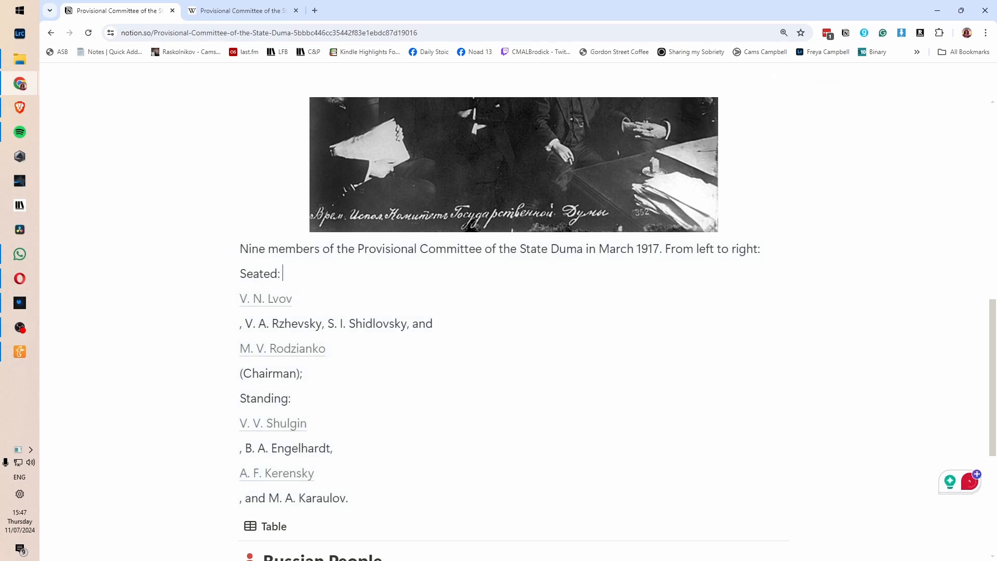
pyautogui.press('Delete')
pyautogui.hotkey('ctrl', 'Right')
pyautogui.hotkey('ctrl', 'Right')
pyautogui.hotkey('ctrl', 'Right')
pyautogui.hotkey('ctrl', 'Right')
pyautogui.hotkey('ctrl', 'Right')
pyautogui.press('Delete')
pyautogui.hotkey('ctrl', 'Right')
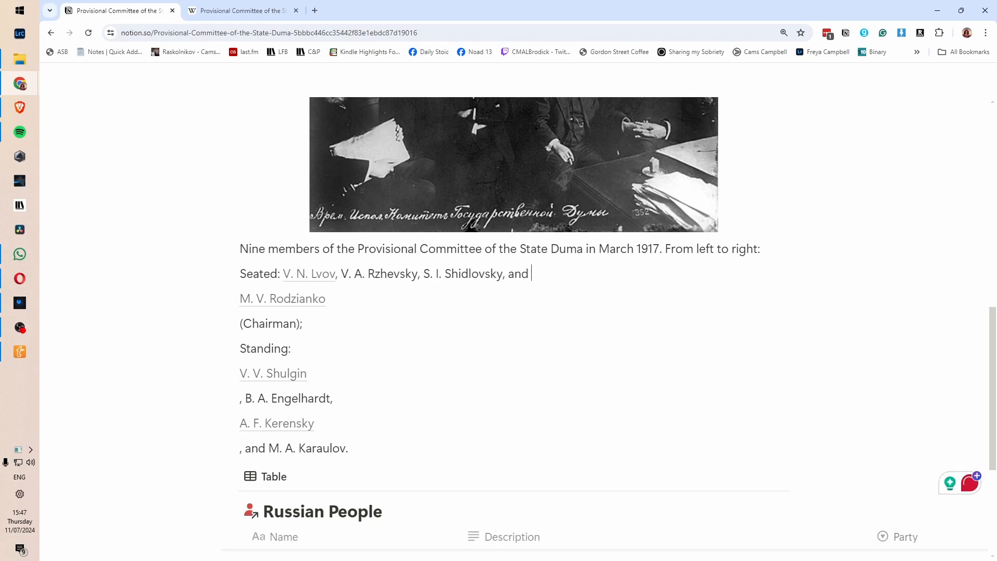
pyautogui.press('Delete')
pyautogui.hotkey('ctrl', 'Right')
pyautogui.hotkey('ctrl', 'Right')
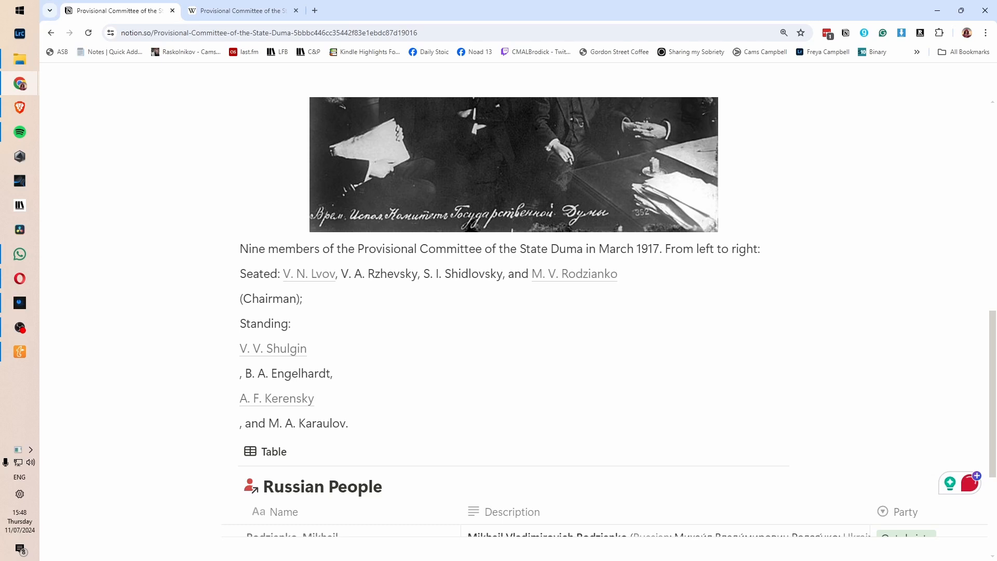
pyautogui.press('Delete')
pyautogui.press('End')
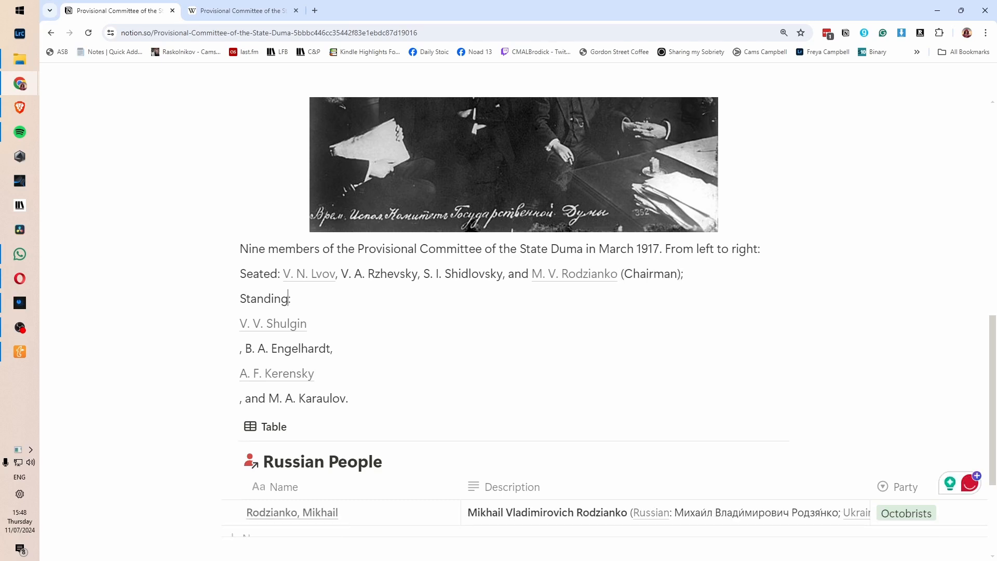
# Join the broken fragments of the standing members' list into one line, from "Standing:" to "M. A. Karaulov.".
pyautogui.press('Delete')
pyautogui.press('Right')
pyautogui.press('Right')
pyautogui.press('Right')
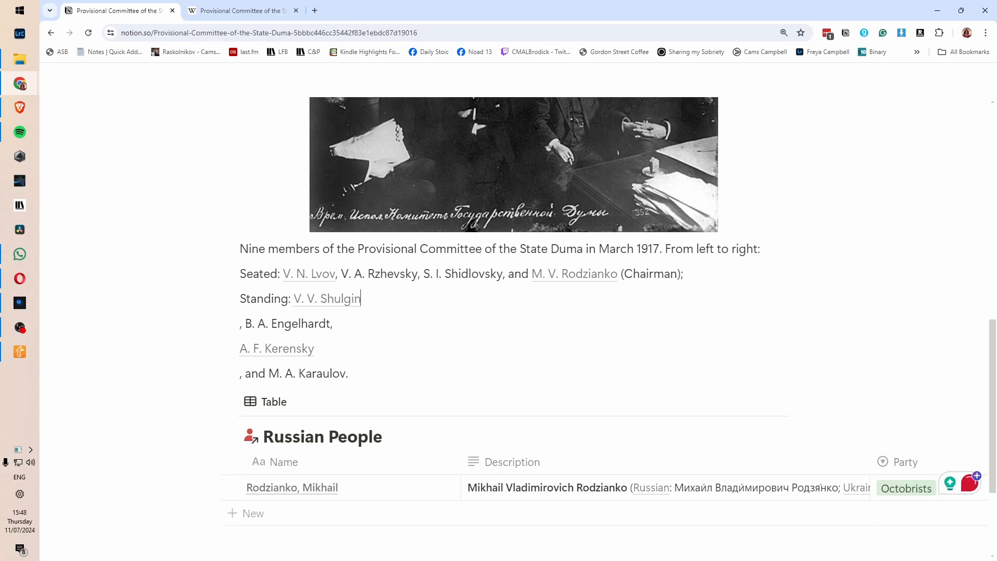
pyautogui.press('Delete')
pyautogui.press('Right')
pyautogui.press('Right')
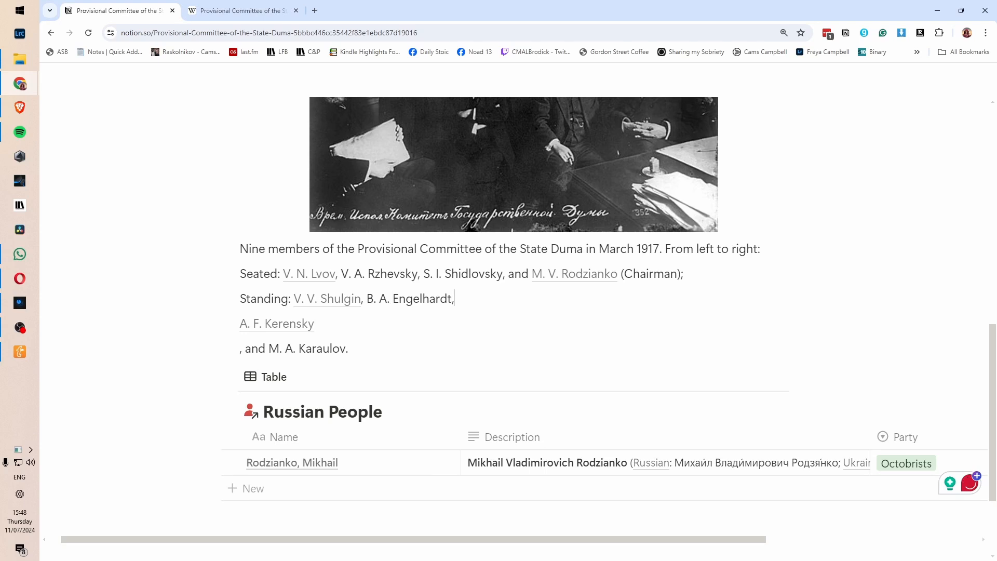
pyautogui.press('Delete')
pyautogui.press('Right')
pyautogui.press('Right')
pyautogui.press('Right')
pyautogui.press('Right')
pyautogui.press('Right')
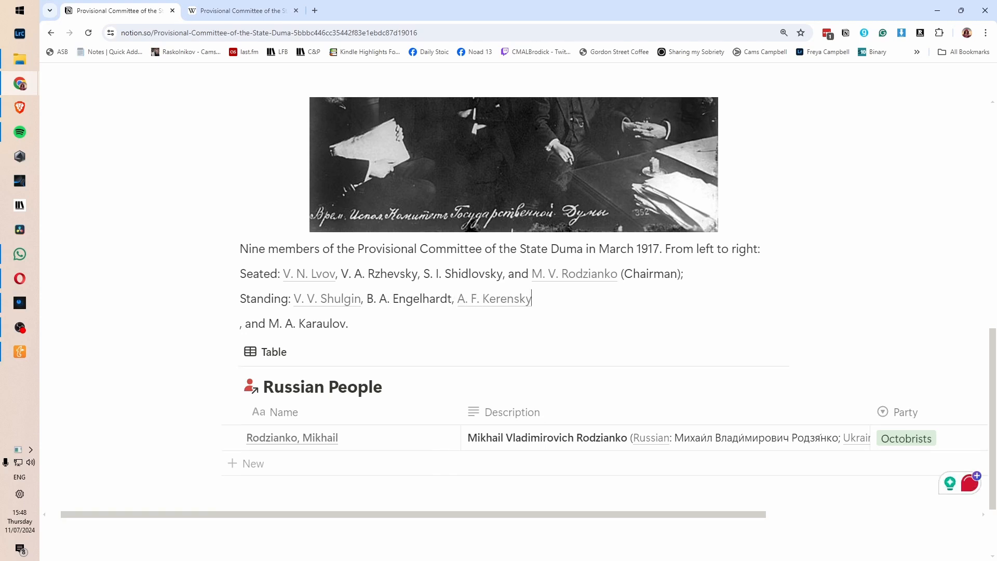
pyautogui.press('Delete')
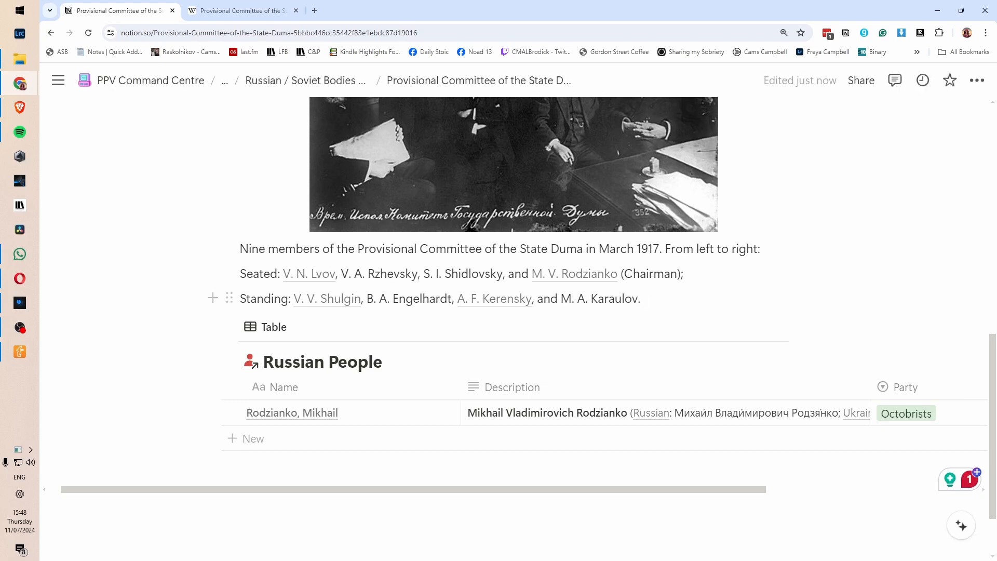
# Try to copy the three-line member text into the group photo's caption, and undo the paste and the added caption.
pyautogui.moveTo(642, 299); pyautogui.dragTo(240, 249)
pyautogui.hotkey('ctrl', 'c')
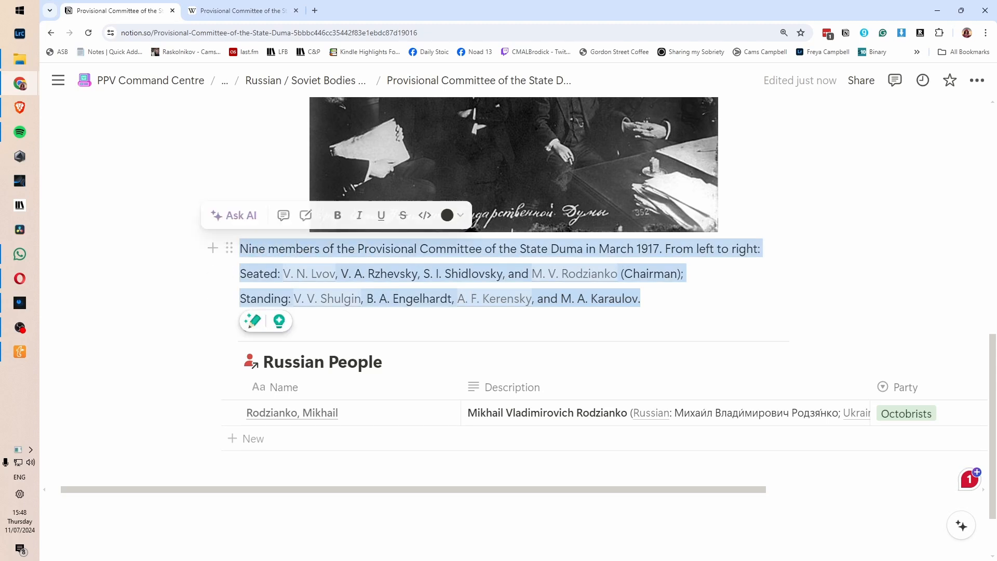
pyautogui.click(513, 165)
pyautogui.scroll(5, 513, 166)
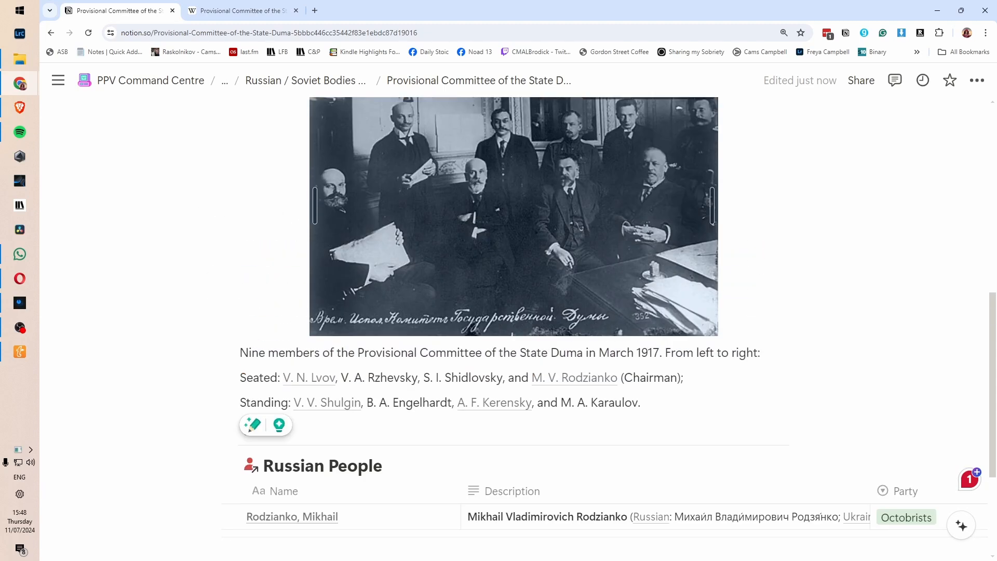
pyautogui.click(705, 245)
pyautogui.click(760, 278)
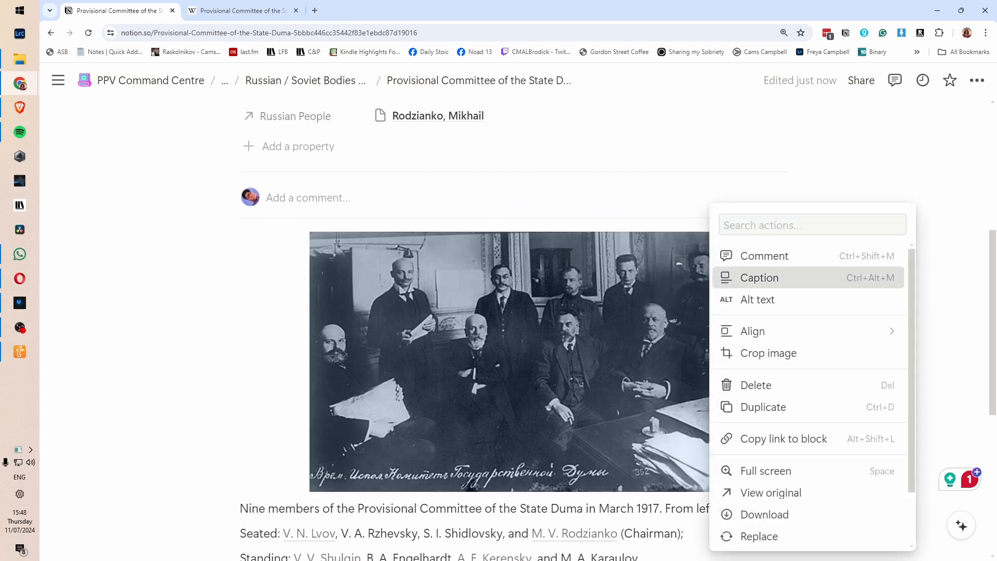
pyautogui.hotkey('ctrl', 'v')
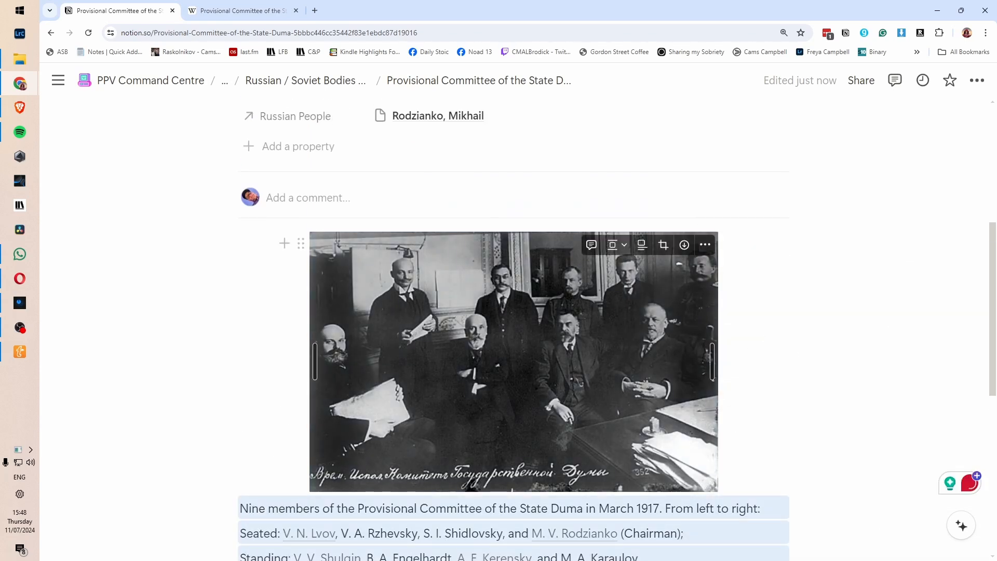
pyautogui.hotkey('ctrl', 'v')
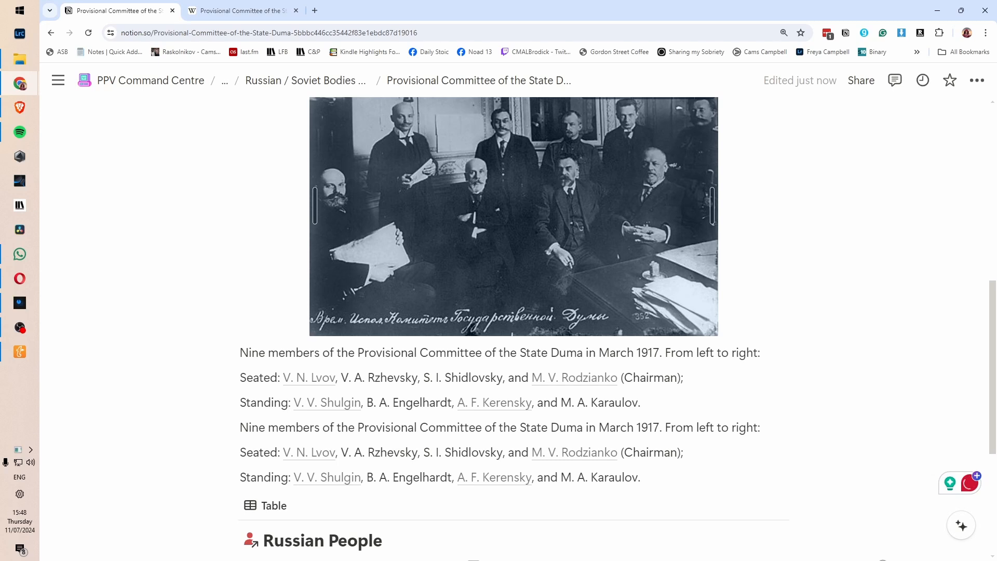
pyautogui.hotkey('ctrl', 'z')
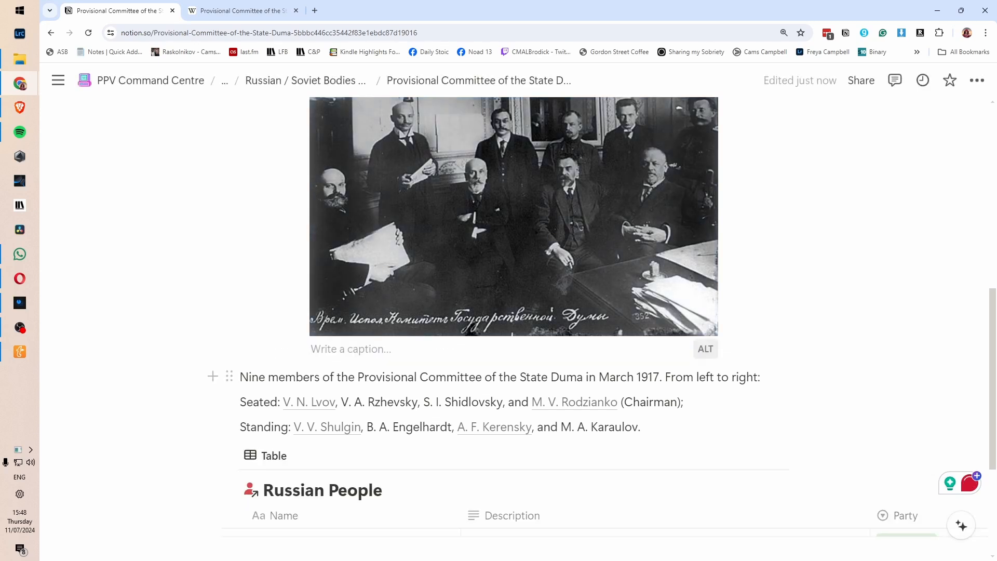
pyautogui.hotkey('ctrl', 'z')
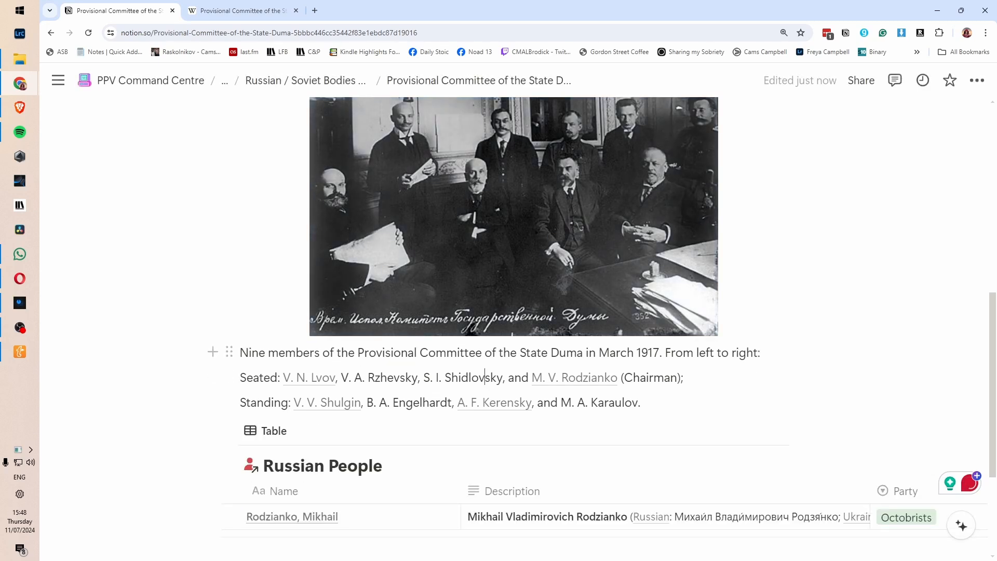
# Merge the three lines of member text below the photo into a single paragraph and cut its text.
pyautogui.hotkey('ctrl', 'z')
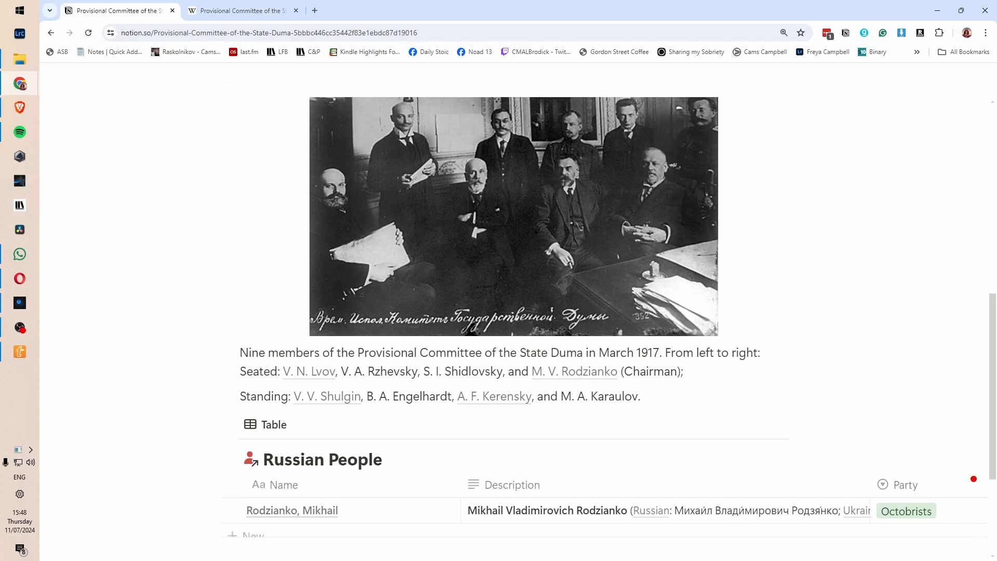
pyautogui.hotkey('ctrl', 'z')
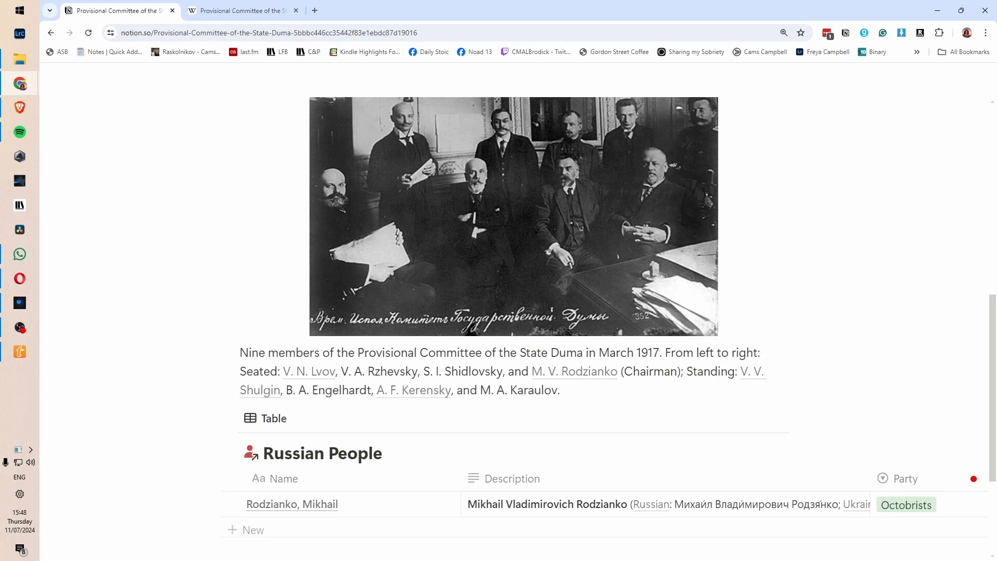
pyautogui.moveTo(561, 390); pyautogui.dragTo(239, 353)
pyautogui.hotkey('ctrl', 'c')
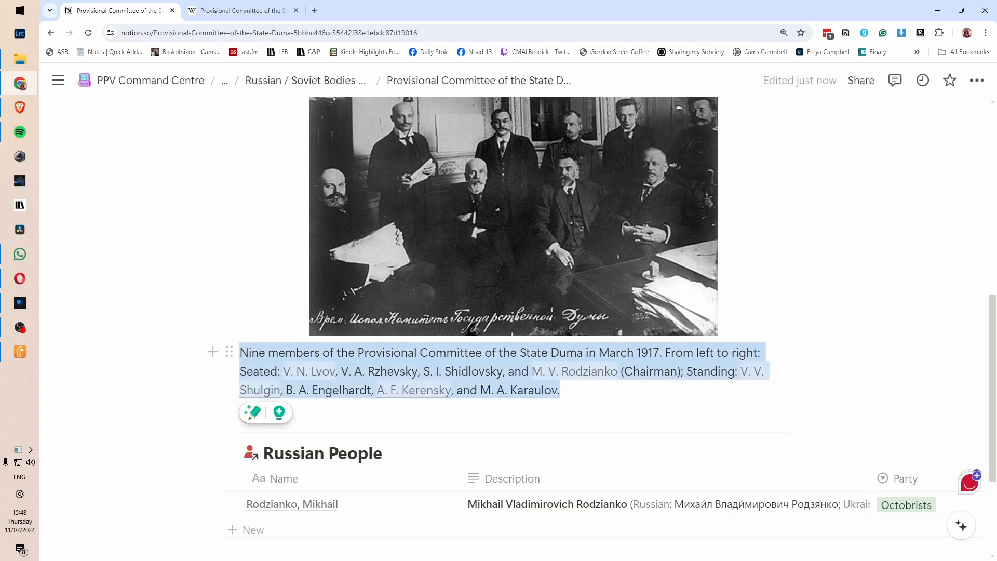
pyautogui.press('BackSpace')
# Add the member text as the group photo's caption and remove the empty block left beneath the photo.
pyautogui.scroll(1, 623, 208)
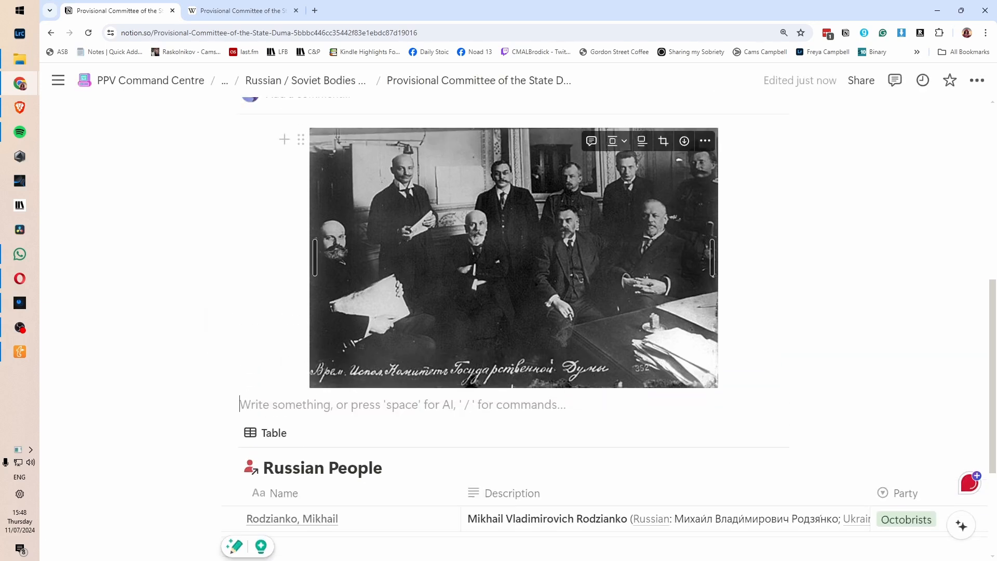
pyautogui.click(705, 141)
pyautogui.press('Down')
pyautogui.press('Down')
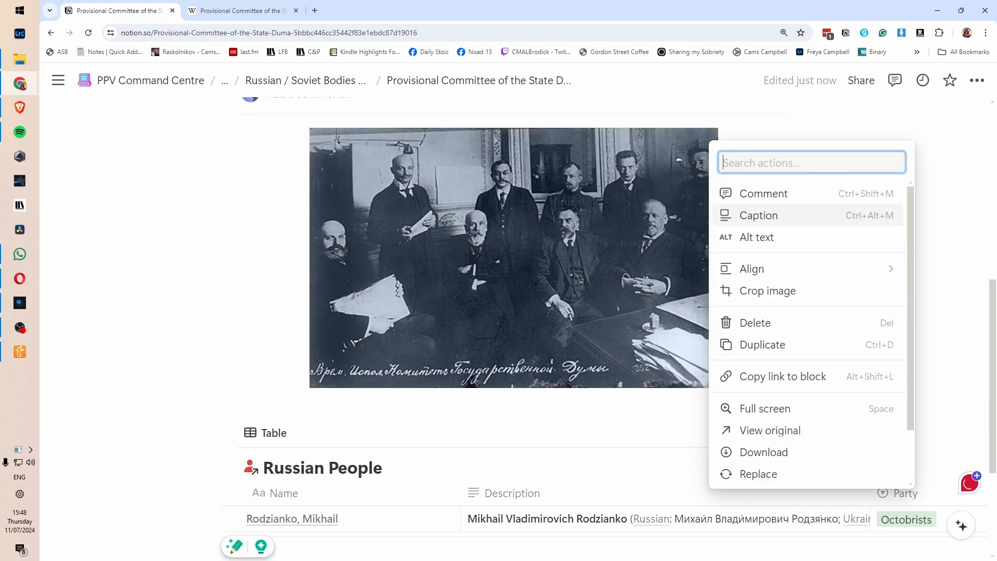
pyautogui.press('Return')
pyautogui.hotkey('ctrl', 'v')
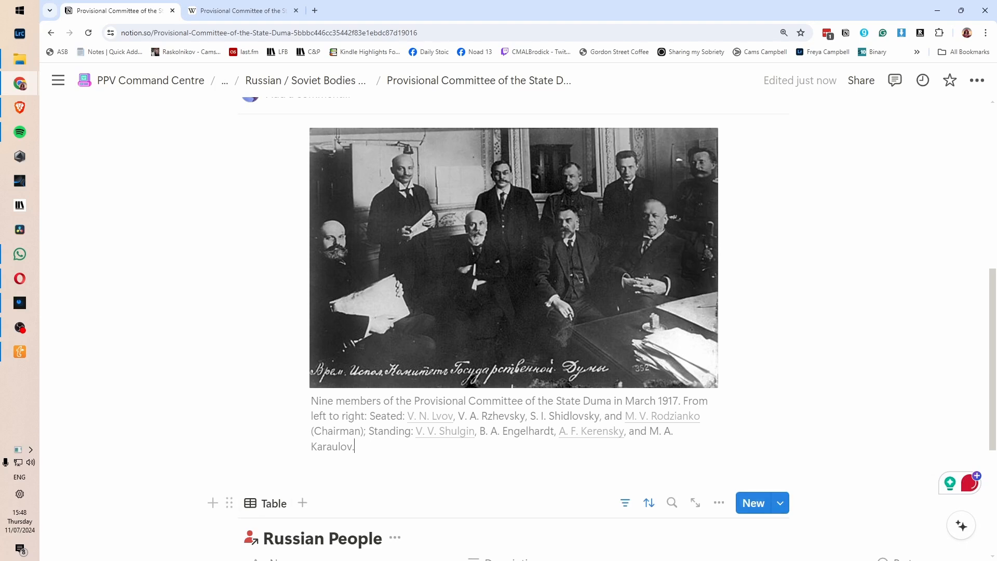
pyautogui.click(514, 474)
pyautogui.press('BackSpace')
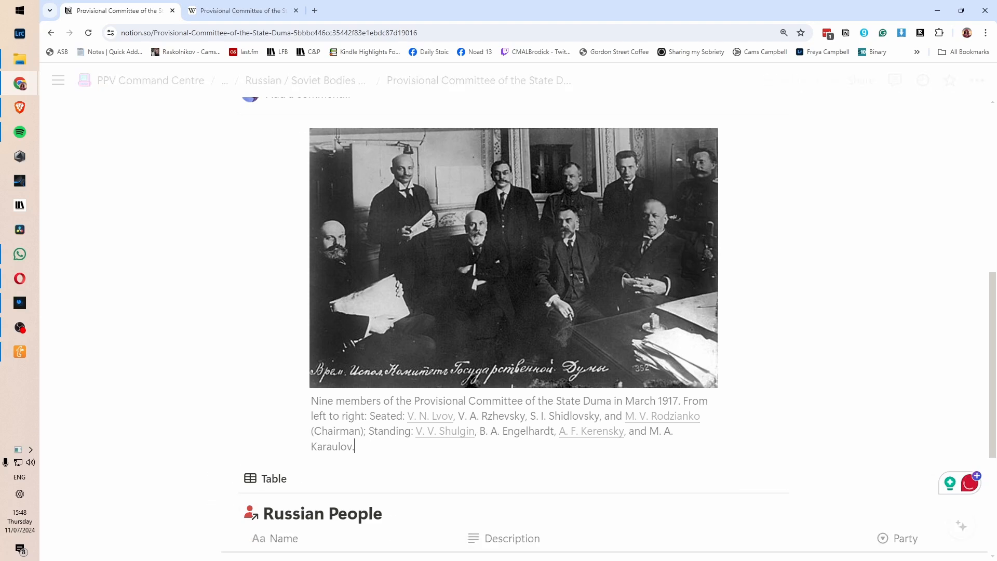
# Switch to the committee's Wikipedia article and open the linked Russian Provisional Government article.
pyautogui.scroll(-2, 515, 312)
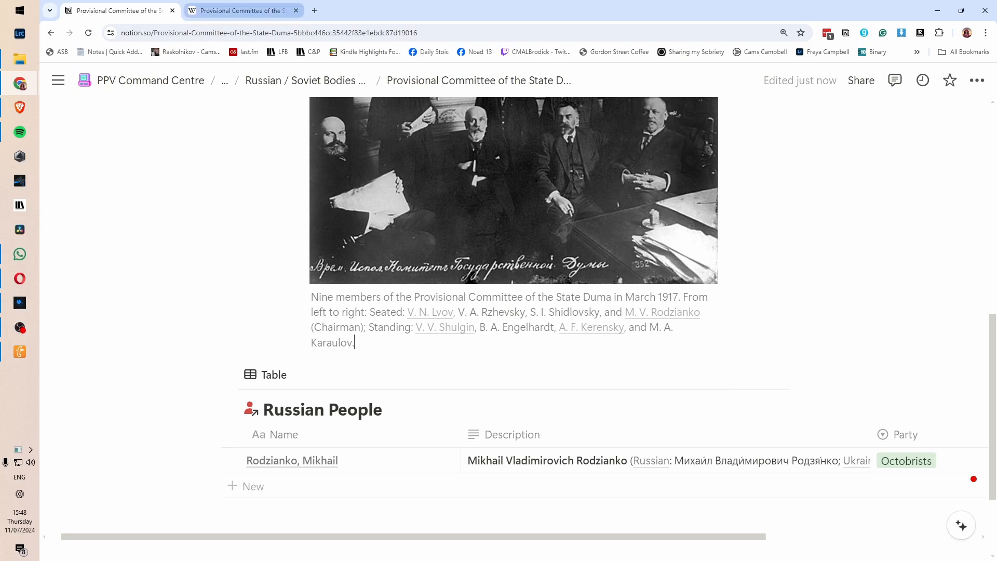
pyautogui.click(239, 10)
pyautogui.scroll(-3, 401, 244)
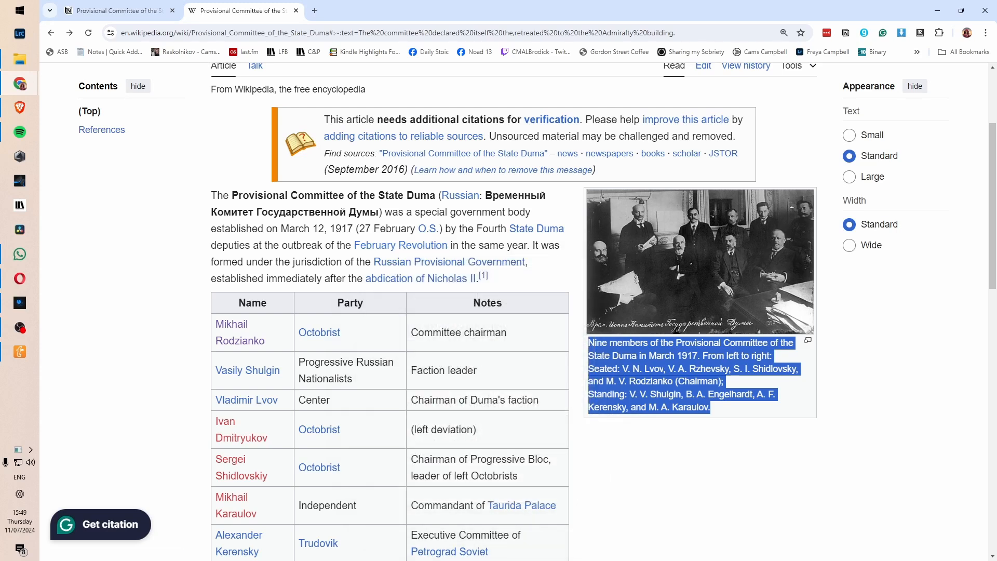
pyautogui.click(448, 262)
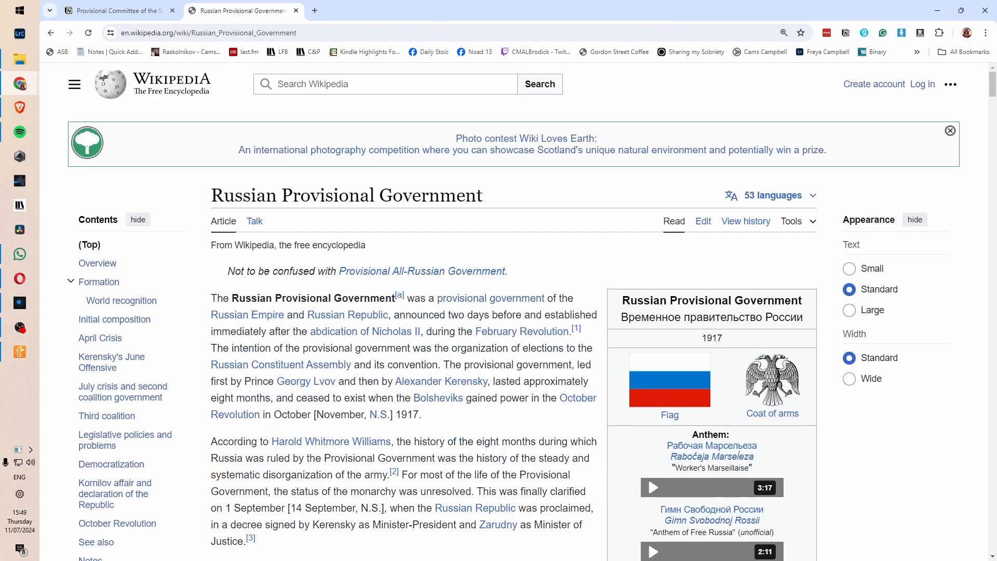
# Copy the title of the Russian Provisional Government Wikipedia article and enter it as a new name in the Russian / Soviet Bodies database.
pyautogui.moveTo(484, 196); pyautogui.dragTo(212, 196)
pyautogui.hotkey('ctrl', 'c')
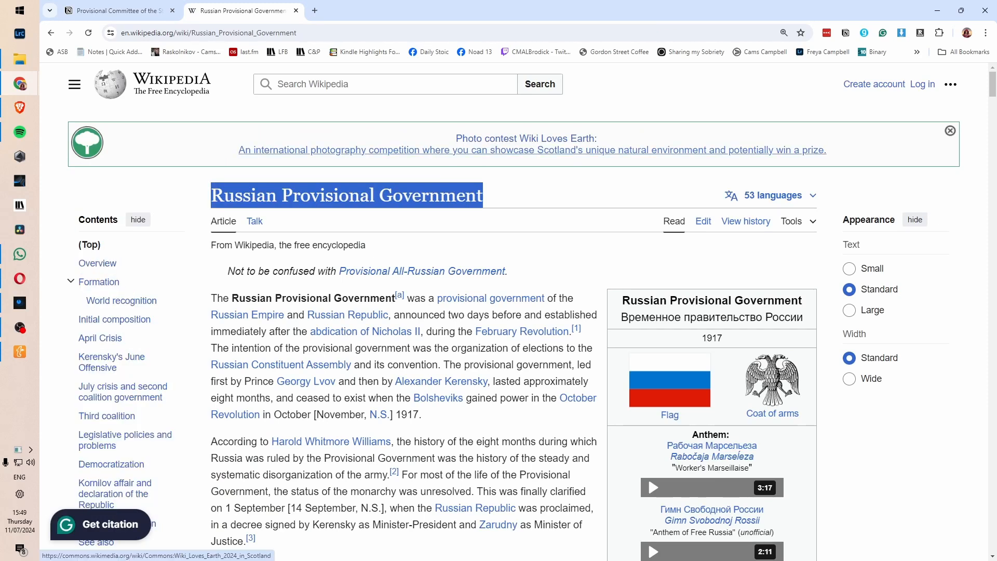
pyautogui.click(120, 11)
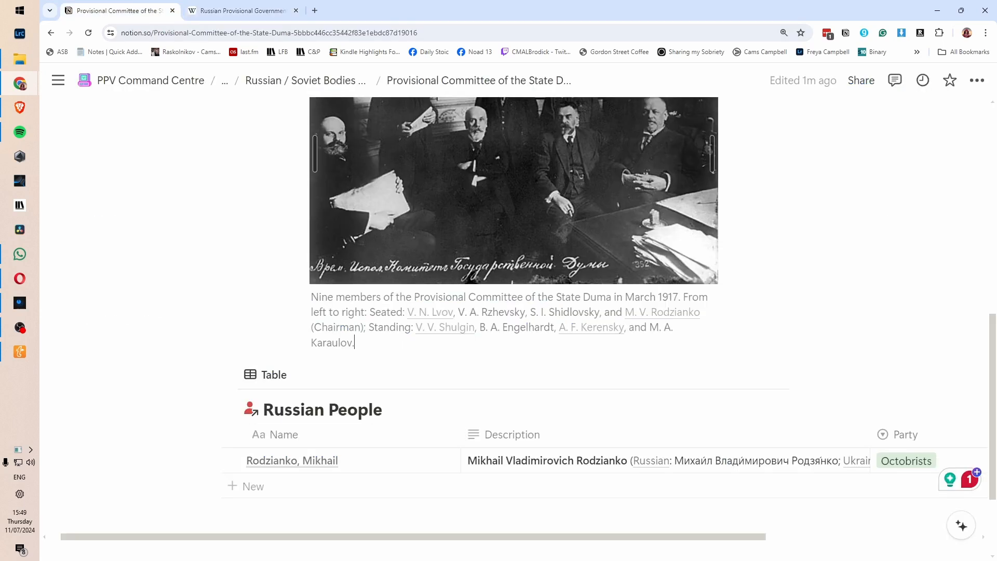
pyautogui.scroll(2, 515, 280)
pyautogui.scroll(8, 514, 312)
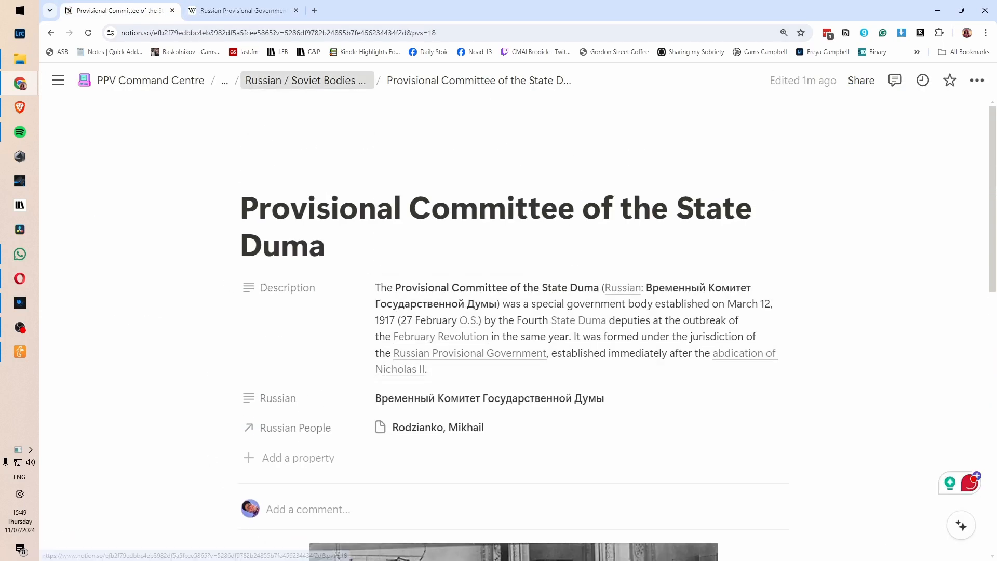
pyautogui.click(305, 80)
pyautogui.scroll(-1, 322, 416)
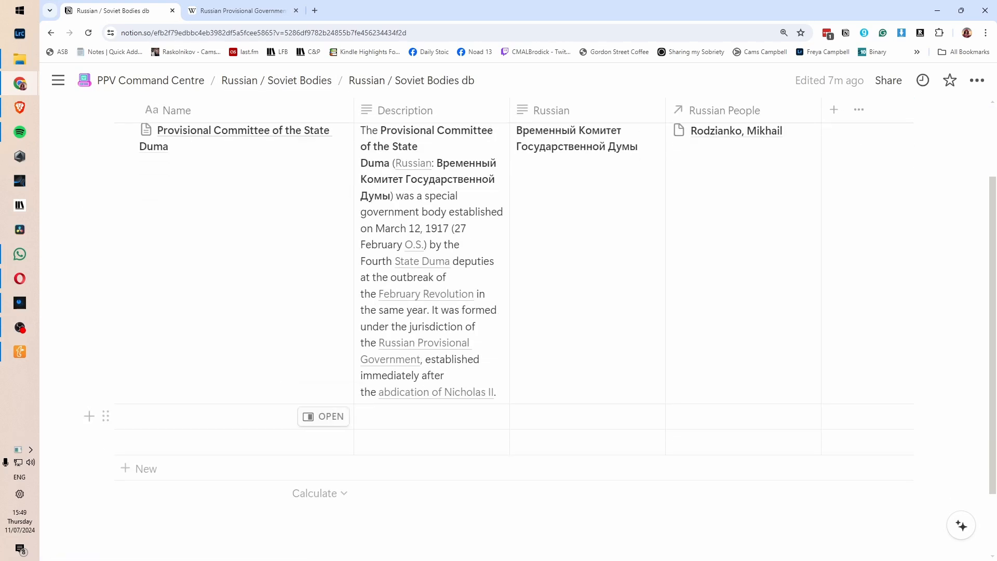
pyautogui.click(229, 416)
pyautogui.hotkey('ctrl', 'v')
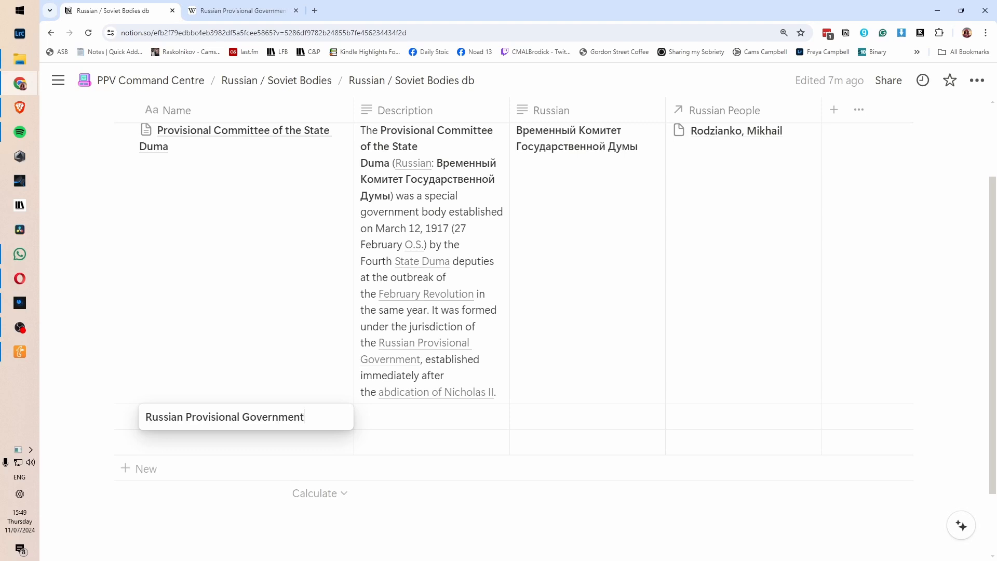
pyautogui.press('Tab')
pyautogui.press('Tab')
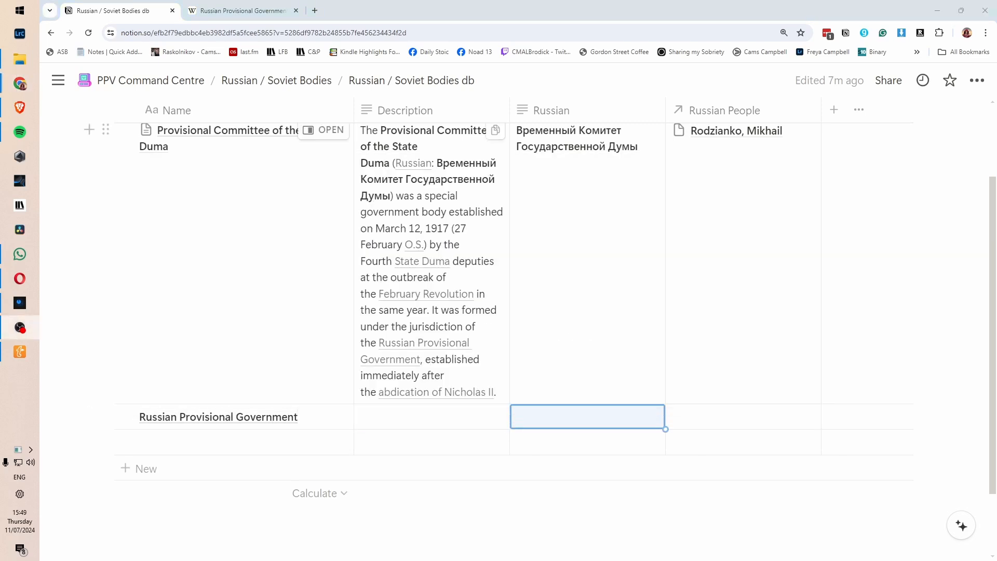
# Return to the Wikipedia article and copy its opening paragraph about the Russian Provisional Government.
pyautogui.hotkey('ctrl', 'Tab')
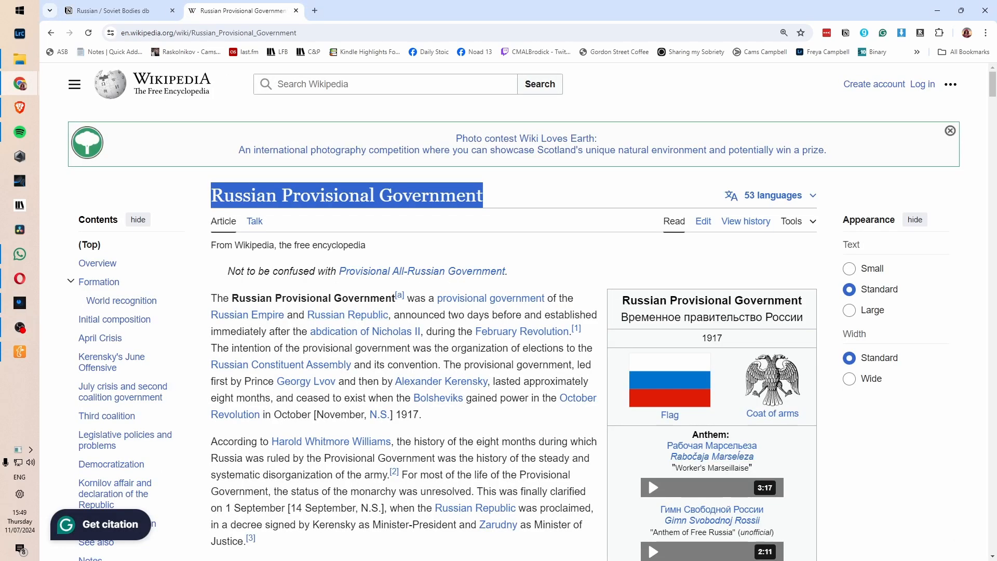
pyautogui.scroll(-1, 513, 312)
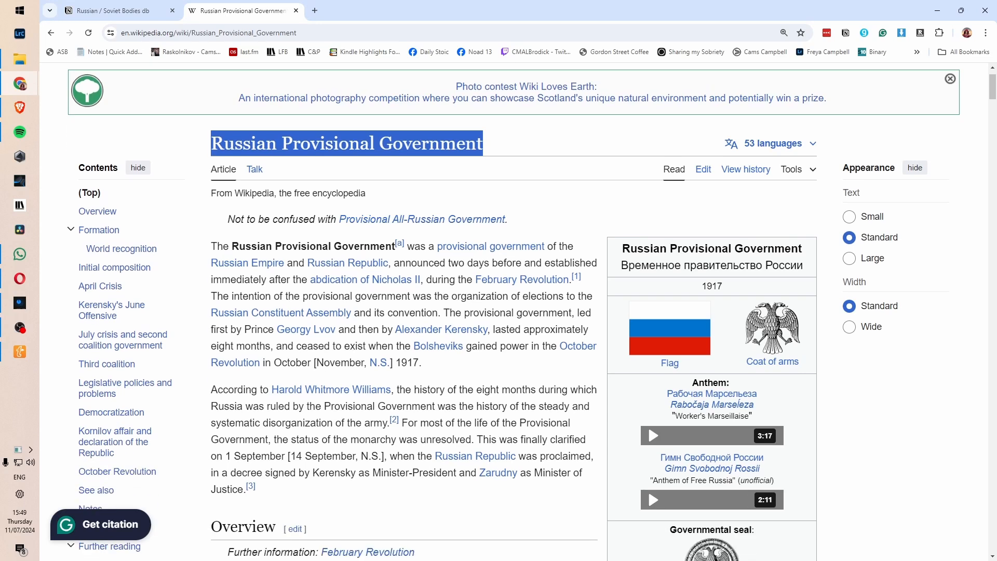
pyautogui.scroll(-1, 513, 311)
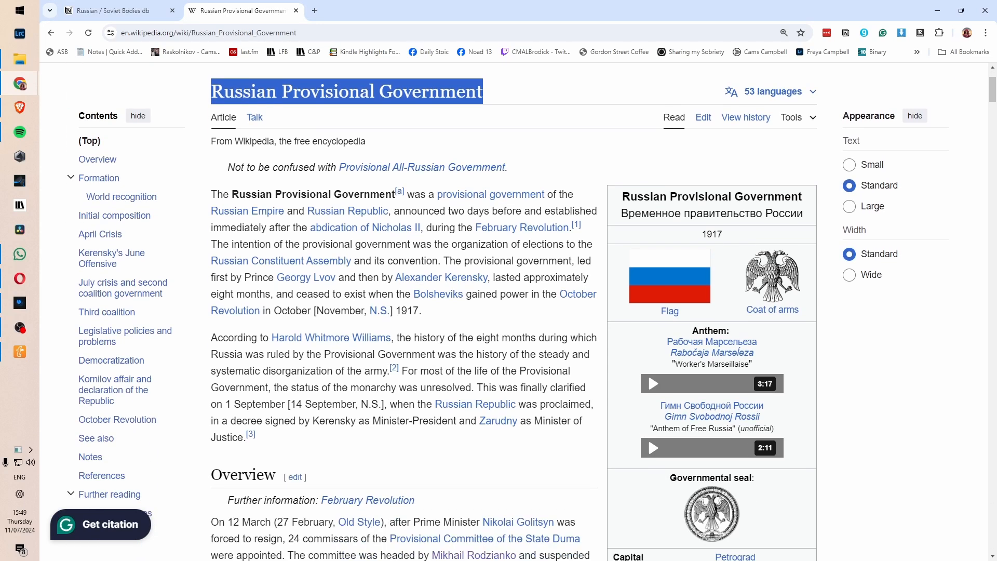
pyautogui.scroll(1, 513, 311)
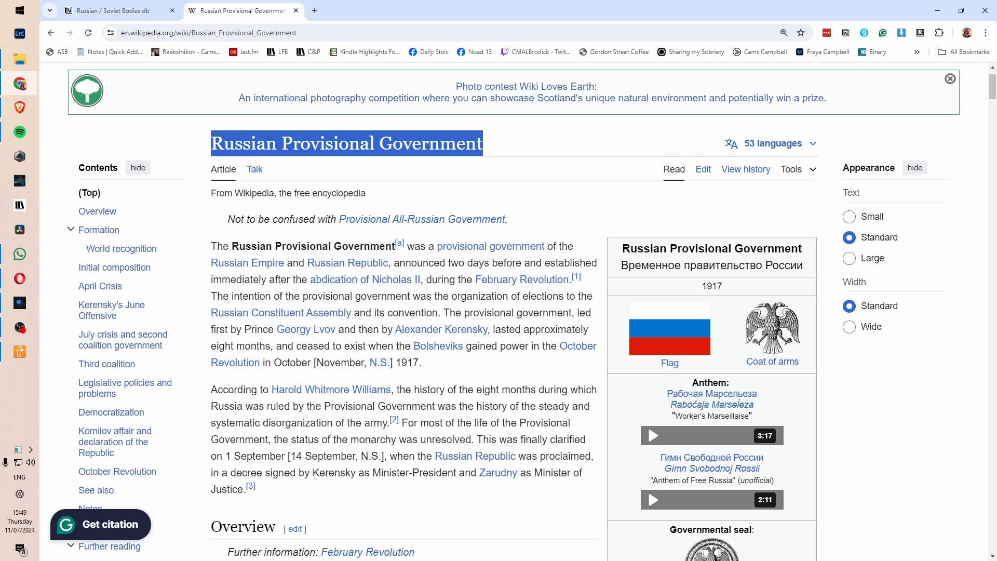
pyautogui.scroll(1, 513, 312)
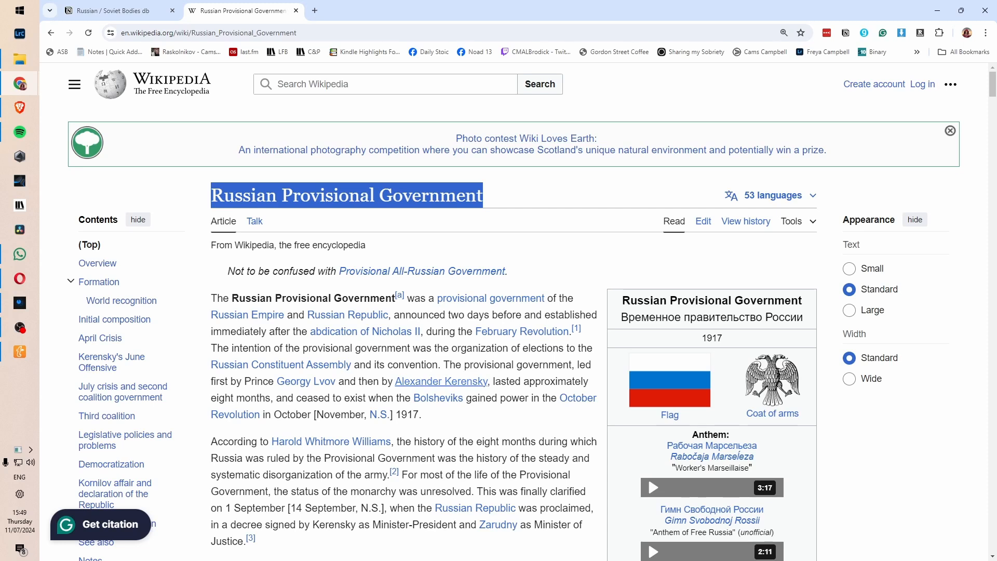
pyautogui.moveTo(421, 414); pyautogui.dragTo(211, 298)
pyautogui.hotkey('ctrl', 'c')
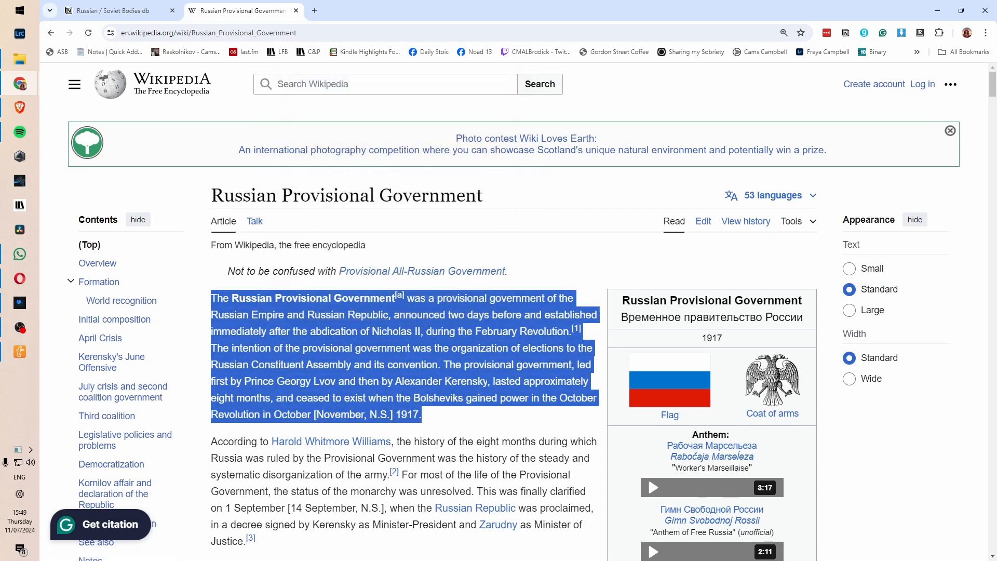
# Paste the copied paragraph as the Russian Provisional Government entry's Description and remove the trailing blank line.
pyautogui.hotkey('alt', 'Tab')
pyautogui.click(113, 11)
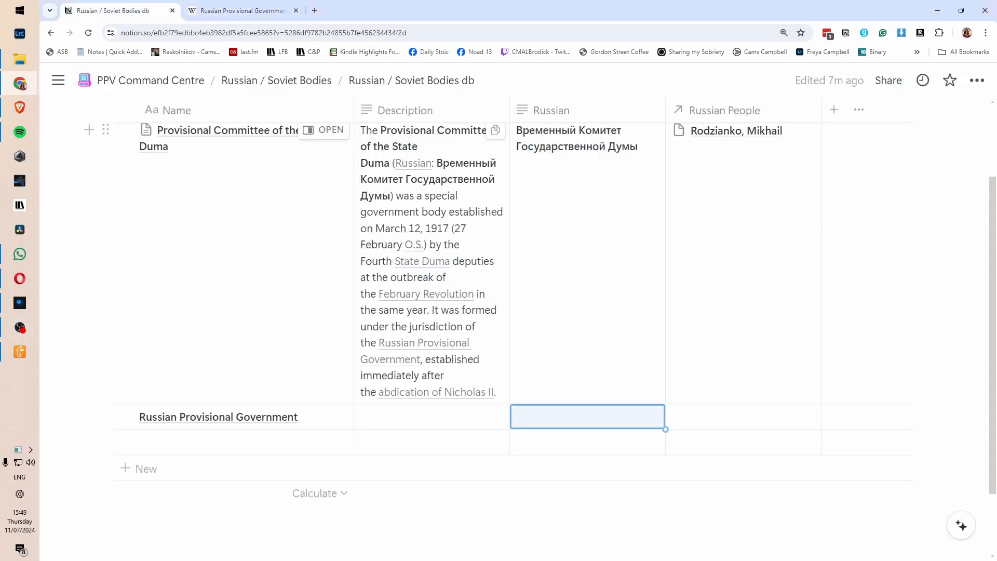
pyautogui.click(431, 417)
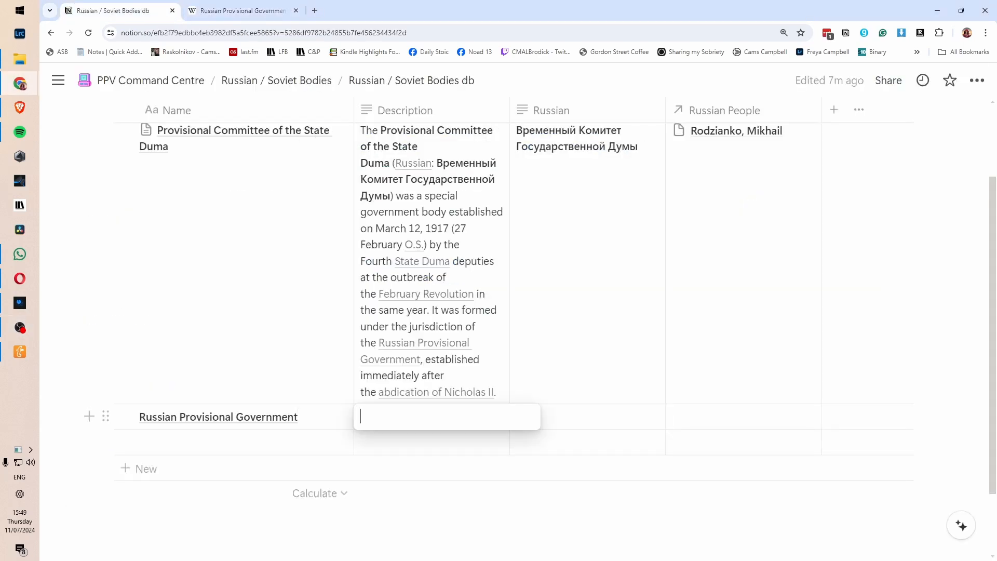
pyautogui.hotkey('ctrl', 'v')
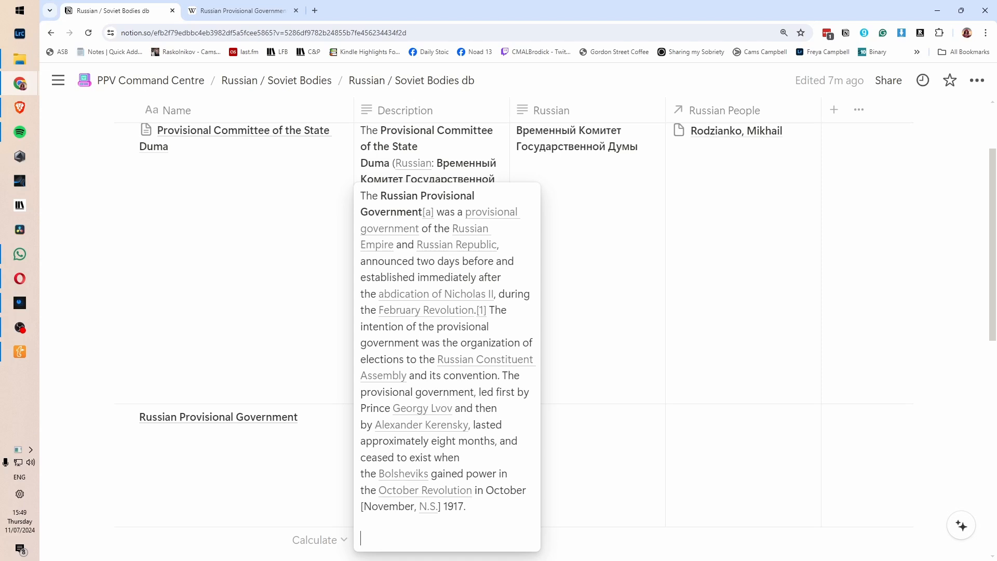
pyautogui.press('BackSpace')
pyautogui.press('Escape')
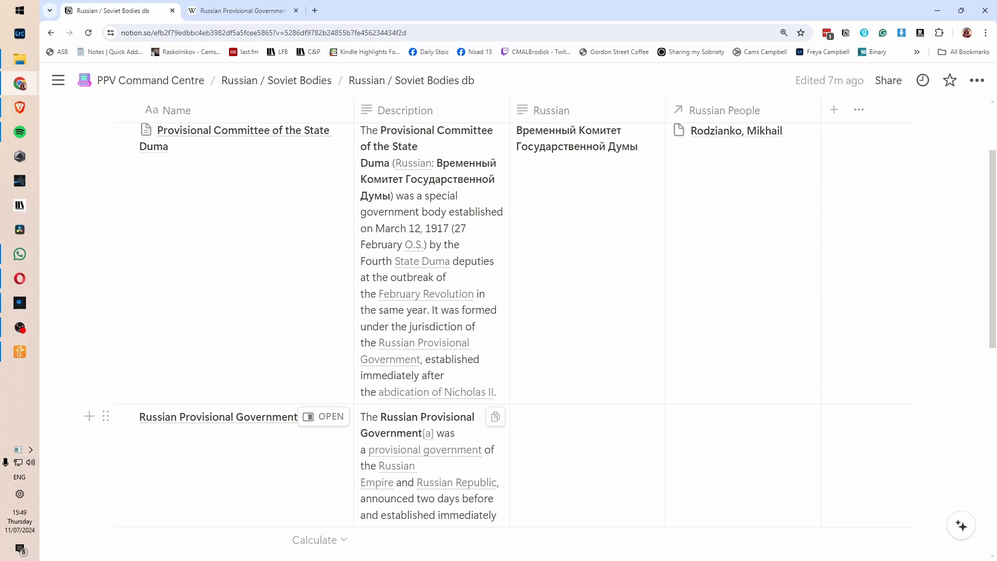
# Open the Russian Provisional Government entry's page and copy the name Georgy Lvov from the article's Initial composition table.
pyautogui.click(323, 416)
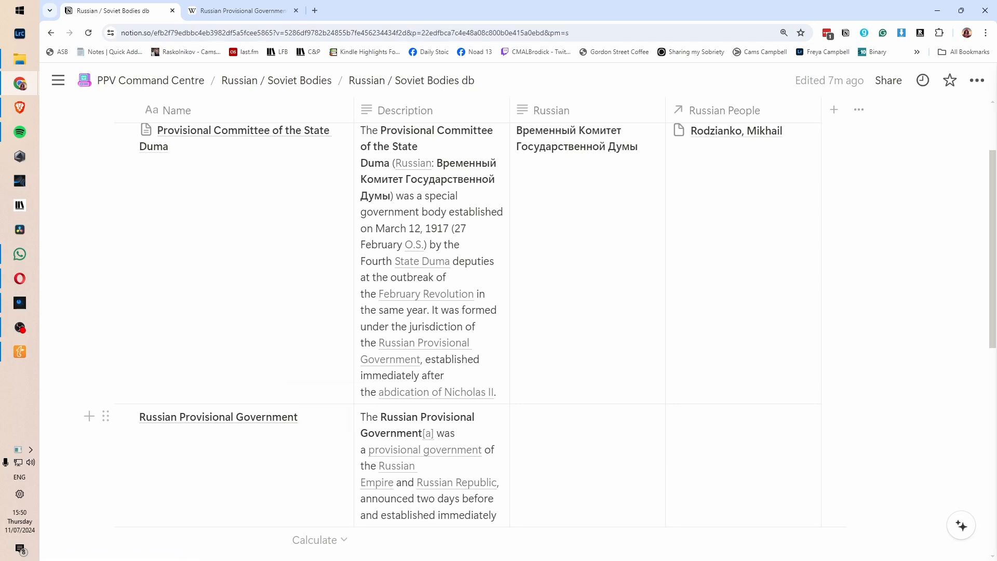
pyautogui.hotkey('alt', 'Tab')
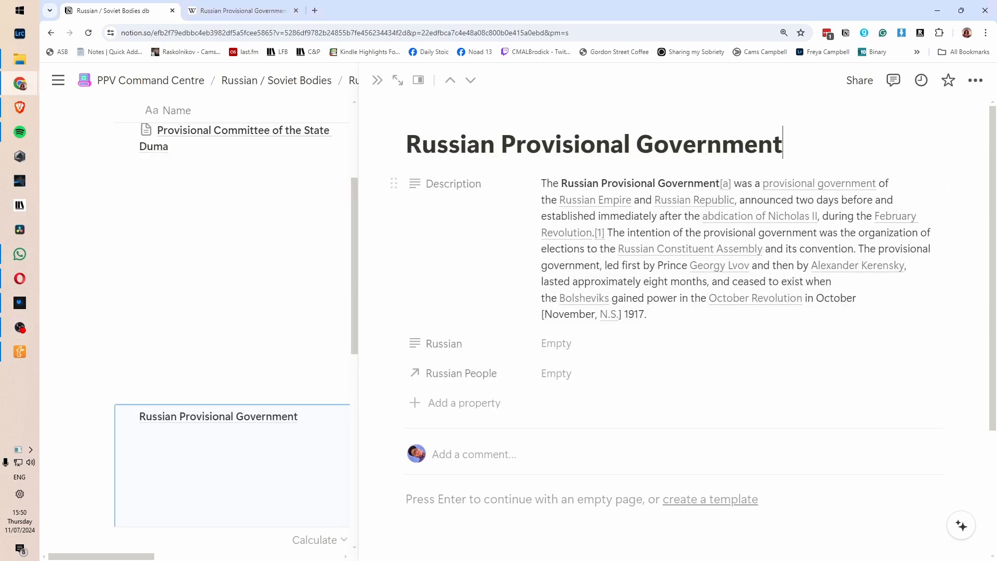
pyautogui.click(243, 10)
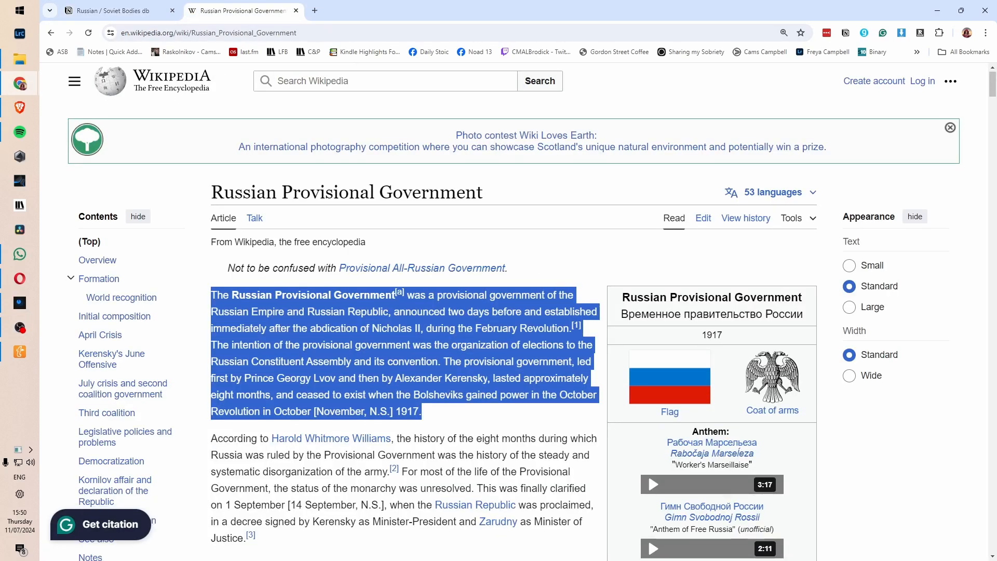
pyautogui.scroll(-4, 514, 311)
pyautogui.scroll(-18, 514, 311)
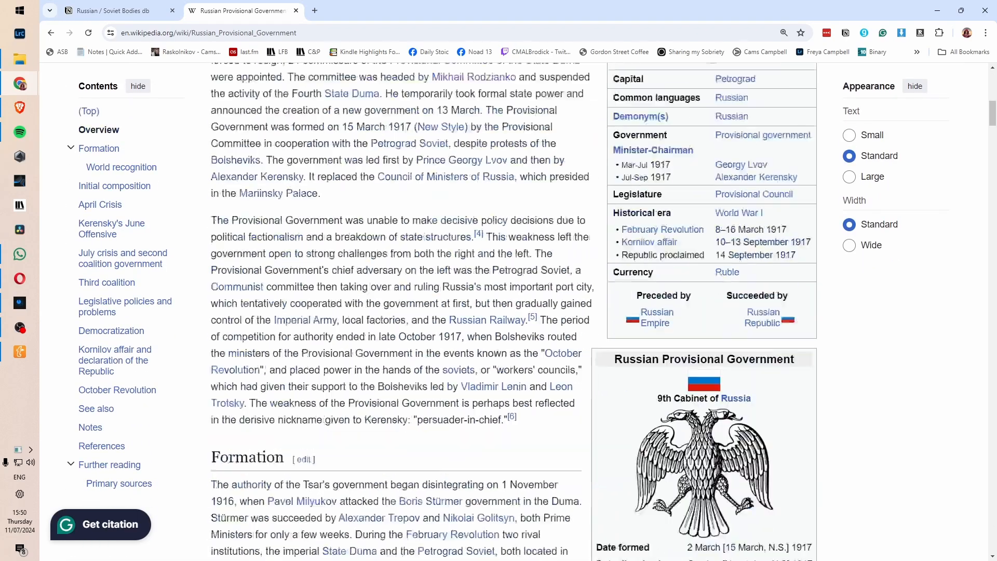
pyautogui.scroll(-12, 514, 312)
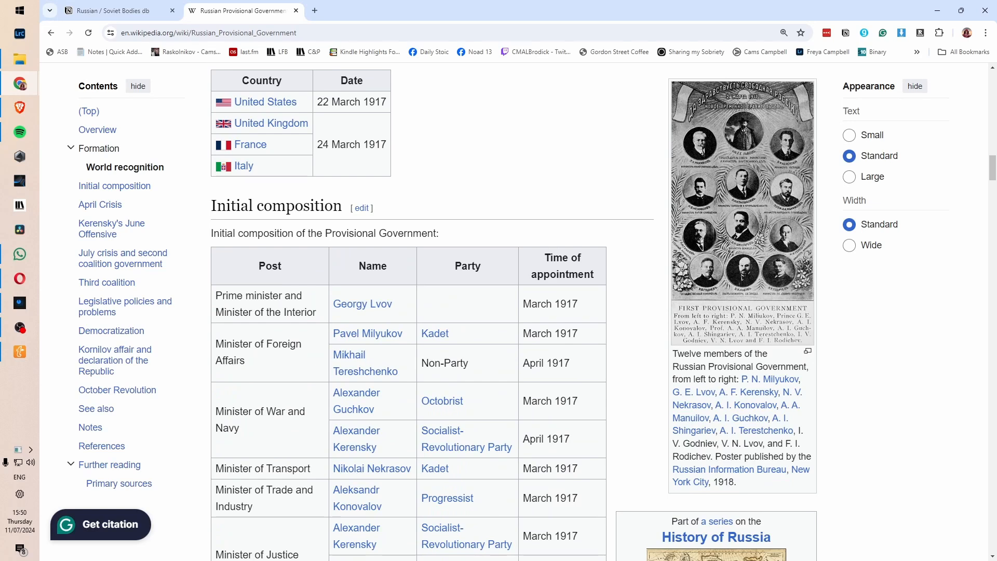
pyautogui.moveTo(393, 304); pyautogui.dragTo(333, 304)
pyautogui.hotkey('ctrl', 'c')
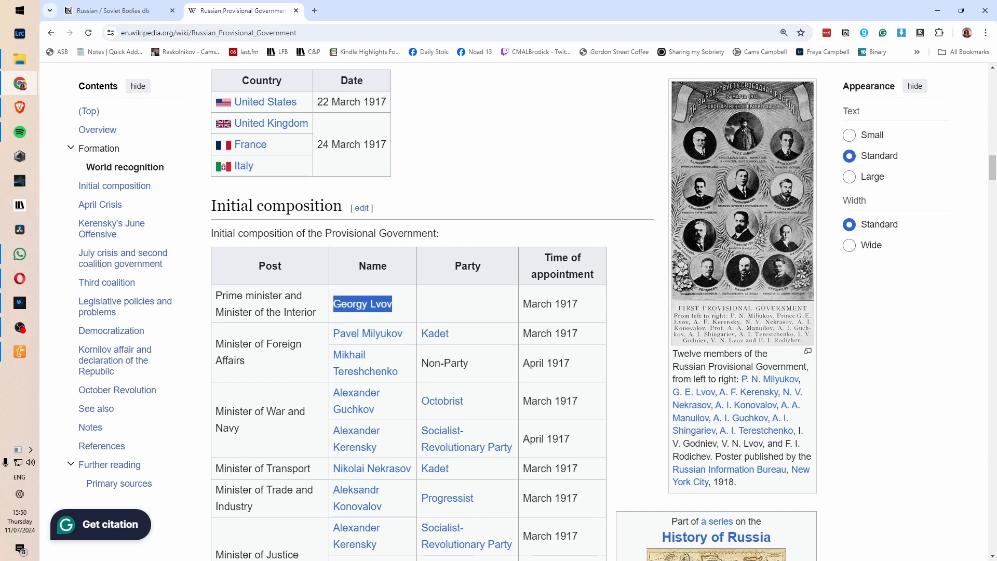
# Try to link Lvov, Georgy through the Russian Provisional Government entry's Russian People relation.
pyautogui.hotkey('alt', 'Tab')
pyautogui.hotkey('alt', 'Tab')
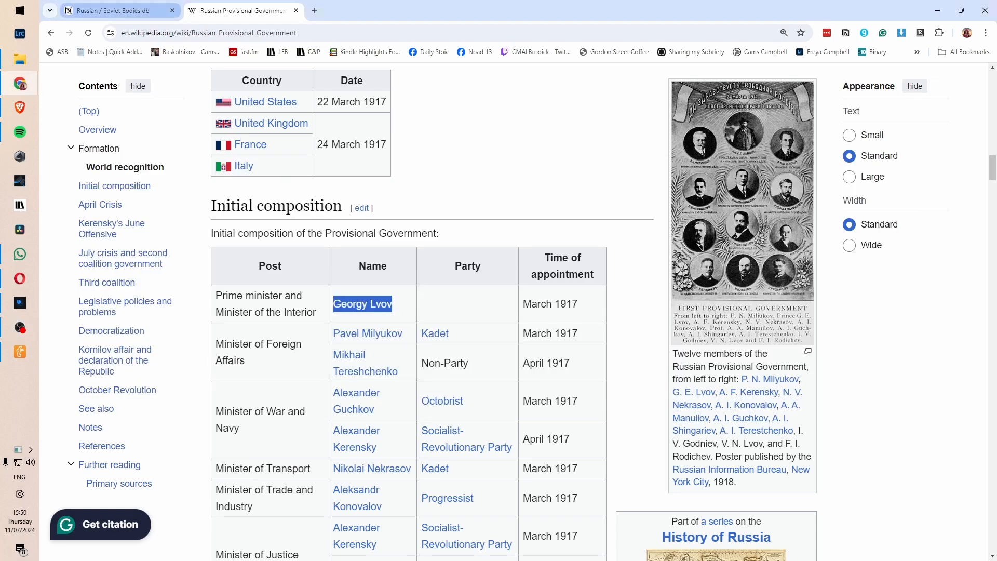
pyautogui.click(114, 11)
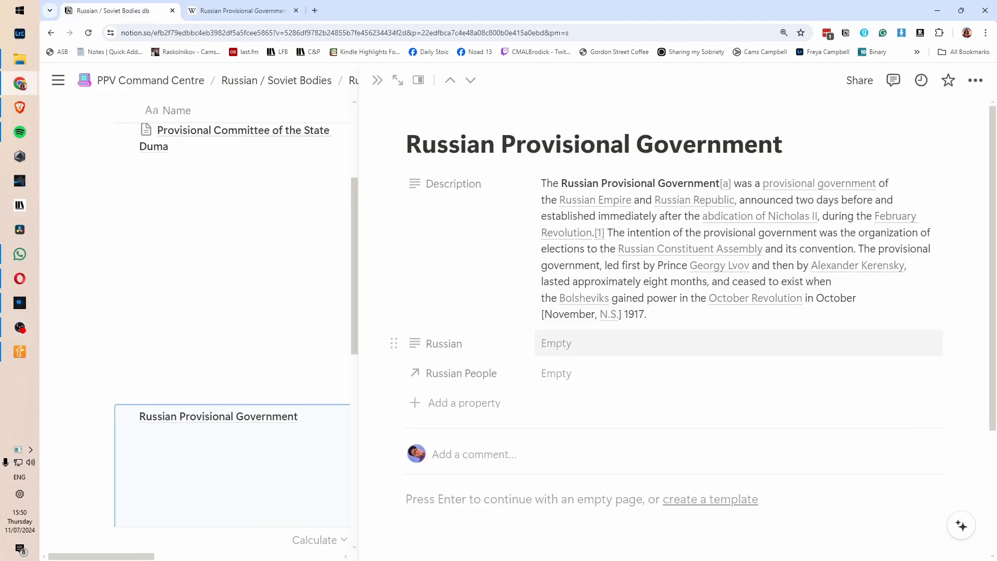
pyautogui.click(738, 372)
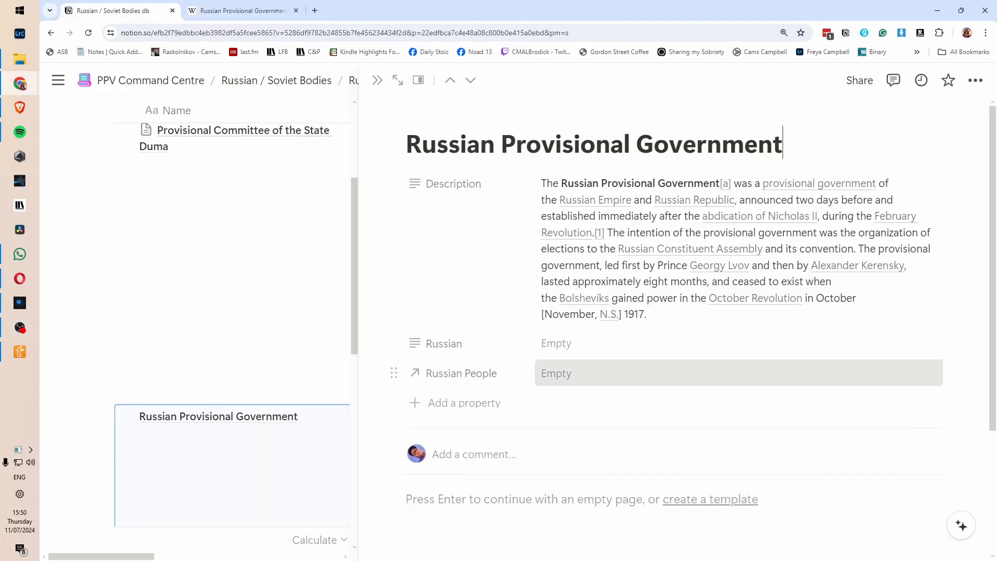
pyautogui.hotkey('ctrl', 'v')
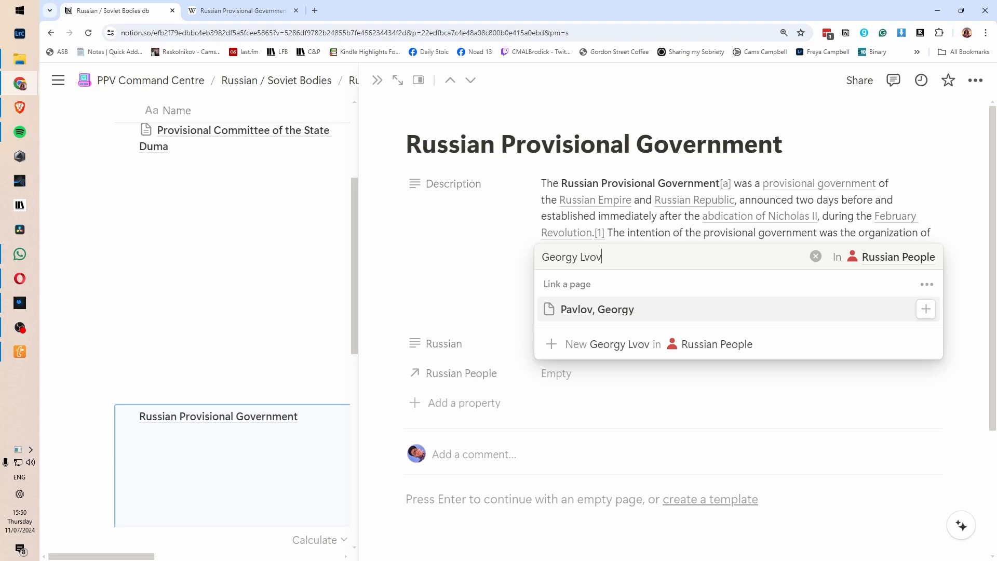
pyautogui.write(', Georg')
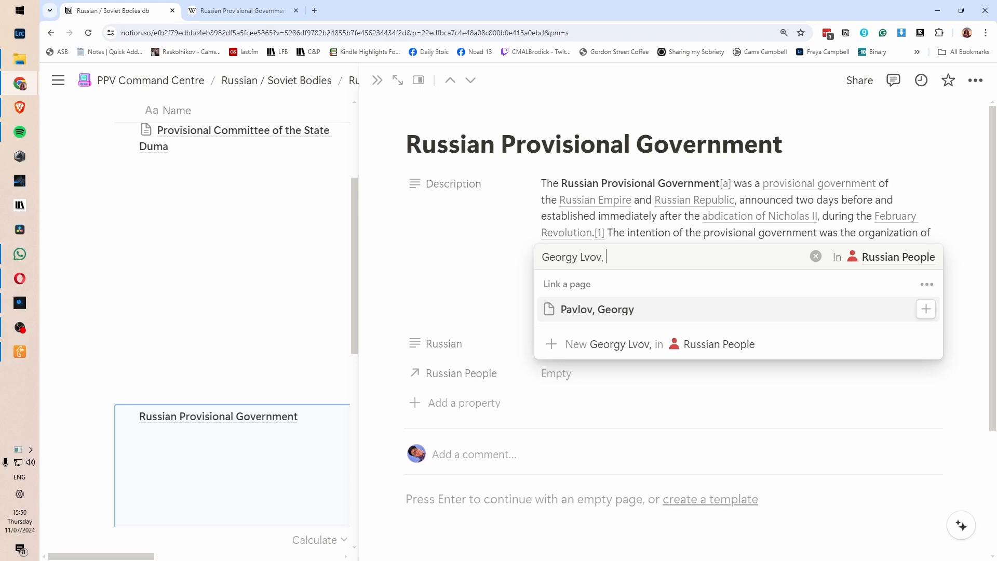
pyautogui.write('y')
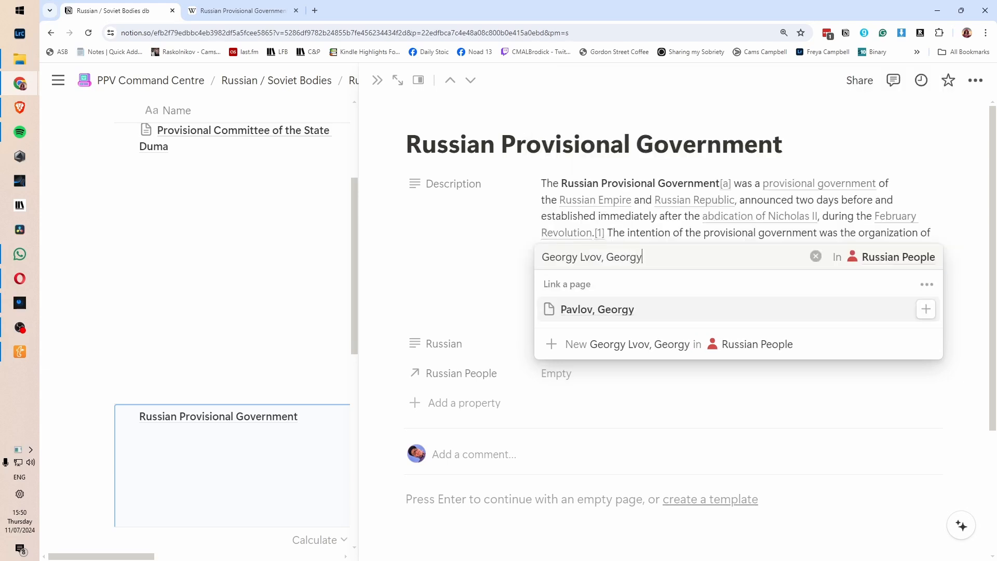
pyautogui.press('BackSpace')
pyautogui.press('BackSpace')
pyautogui.press('BackSpace')
pyautogui.press('BackSpace')
pyautogui.press('BackSpace')
pyautogui.press('BackSpace')
pyautogui.press('BackSpace')
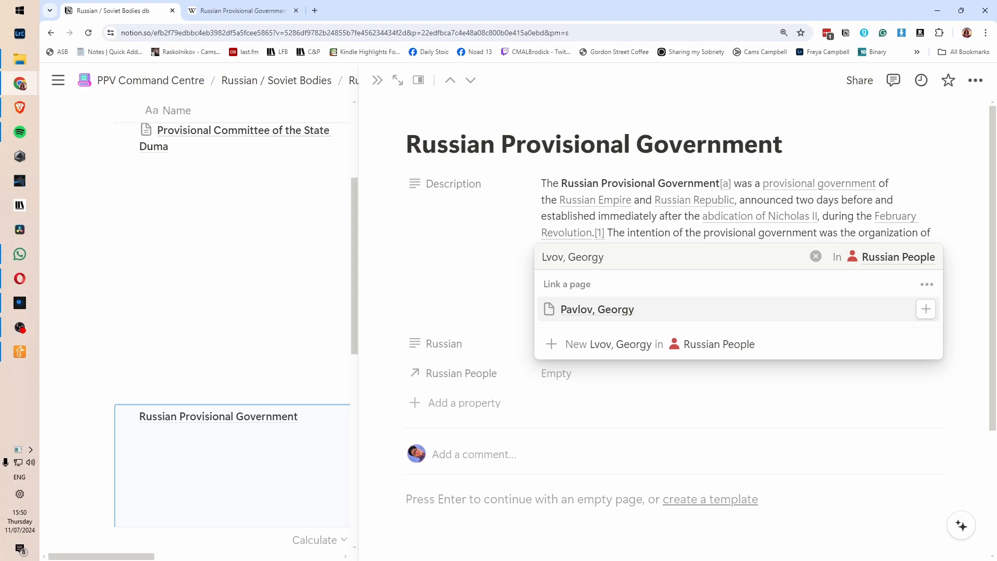
pyautogui.press('Escape')
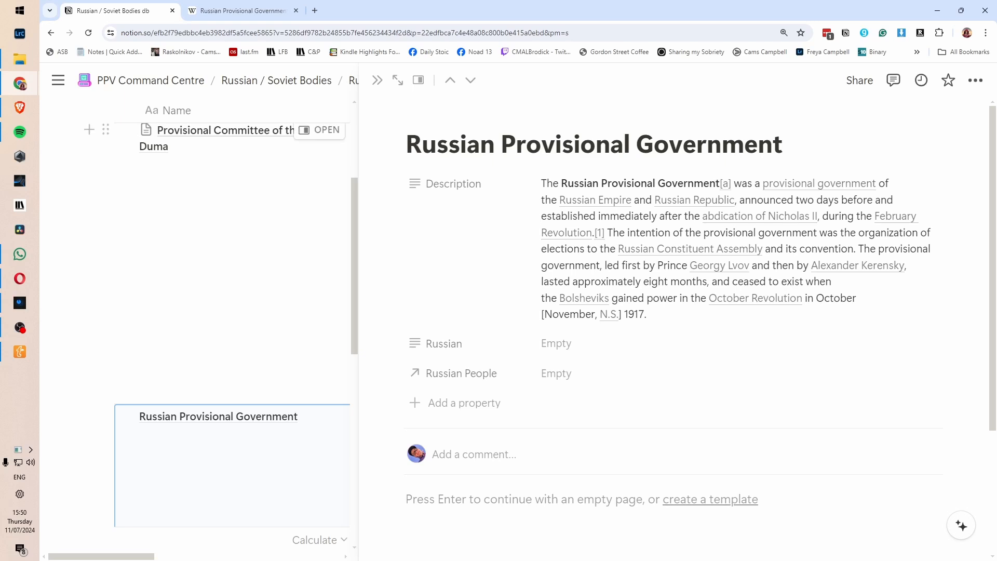
pyautogui.click(239, 10)
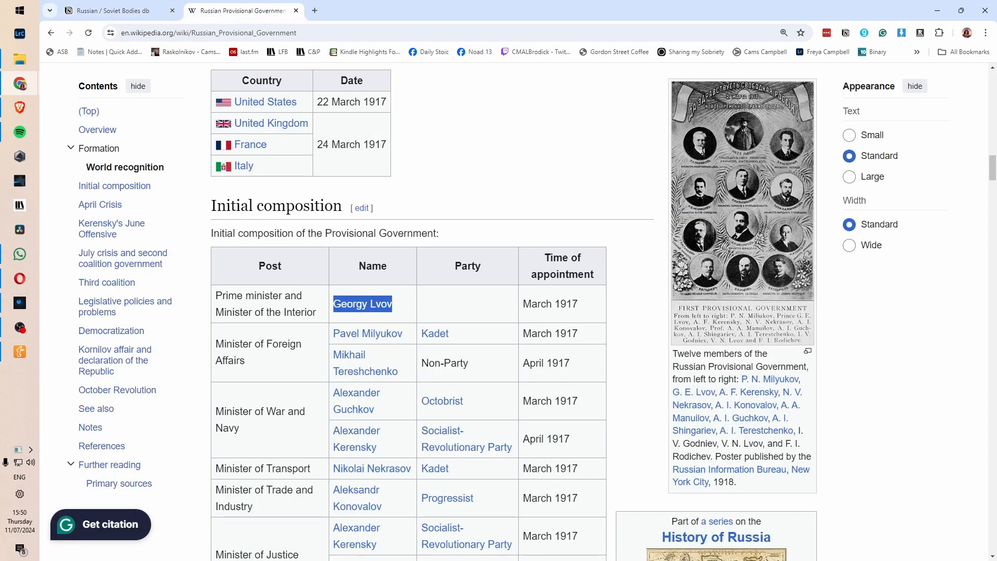
pyautogui.hotkey('alt', 'Tab')
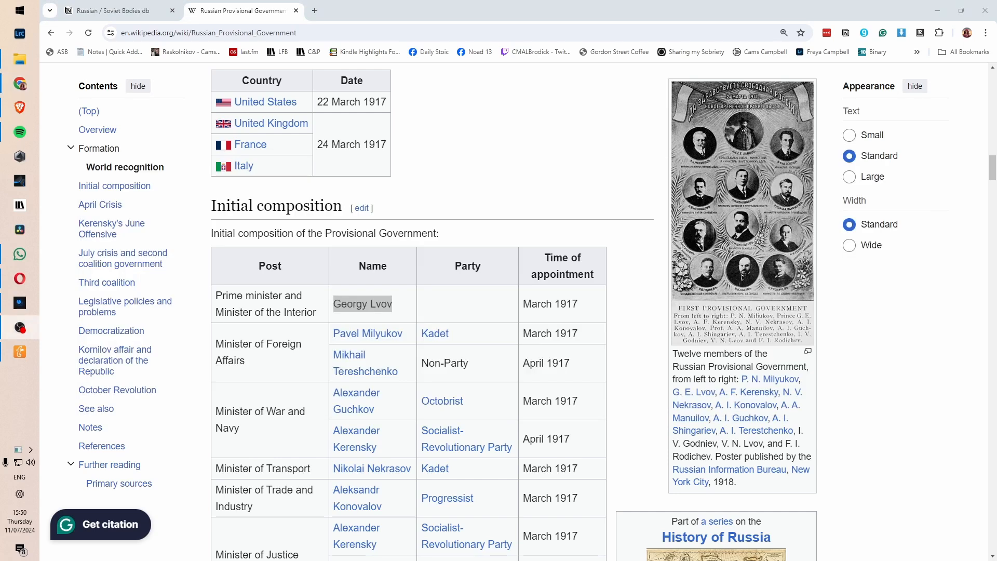
pyautogui.click(120, 10)
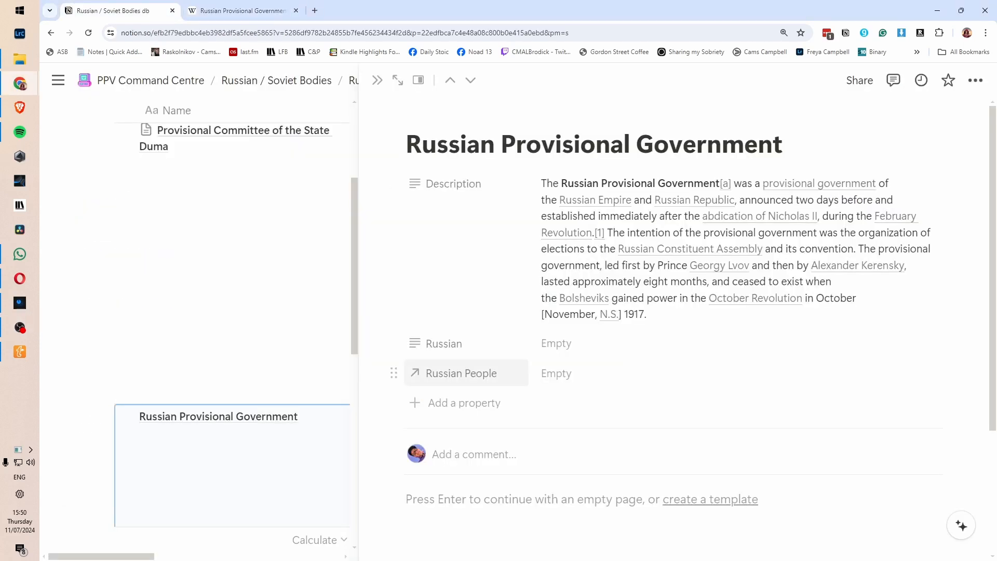
pyautogui.click(461, 373)
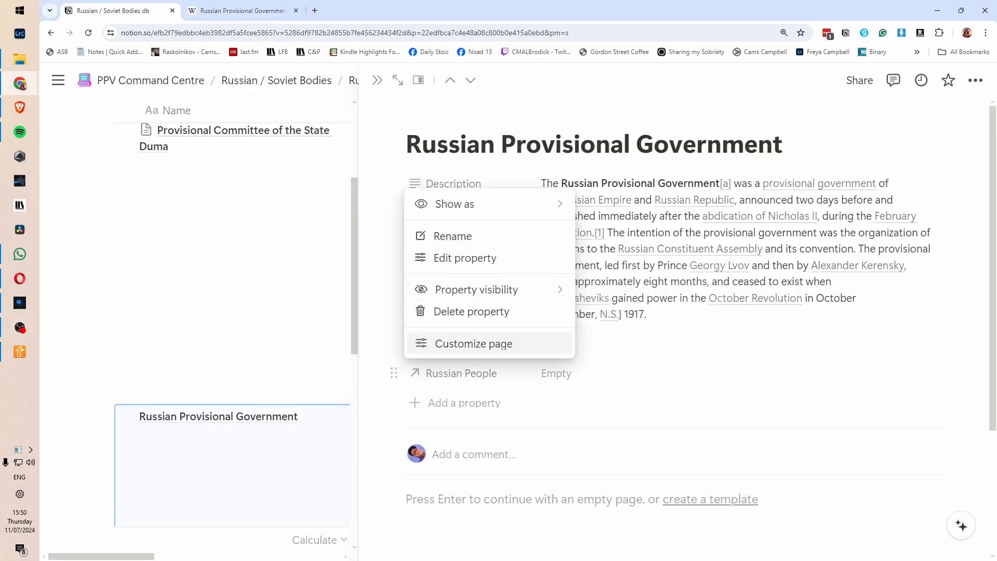
pyautogui.press('Escape')
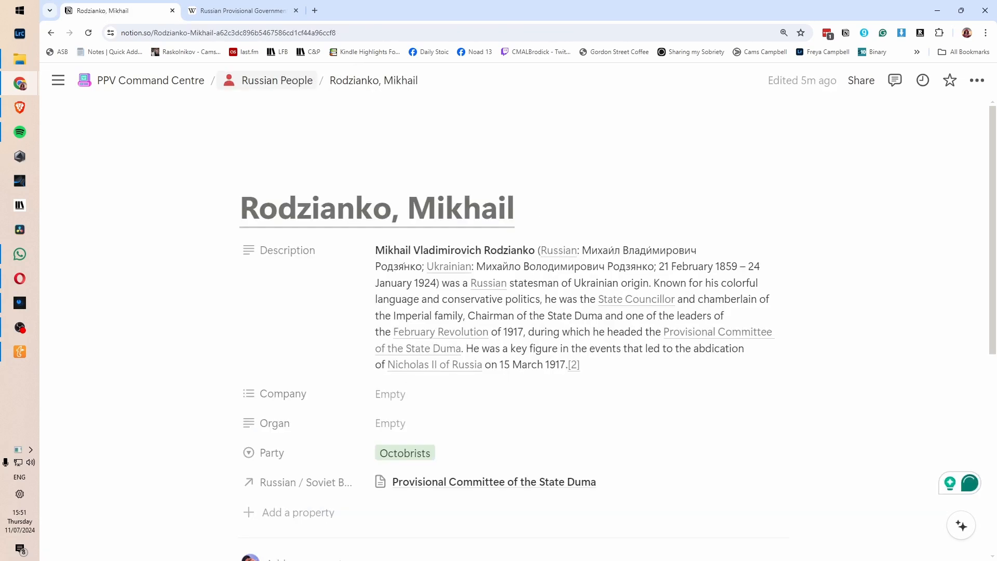
# Open the Russian People database and add a new entry at its end named Georgy Lvov, keeping the copied Wikipedia link.
pyautogui.click(276, 81)
pyautogui.scroll(-3, 311, 291)
pyautogui.scroll(-15, 520, 322)
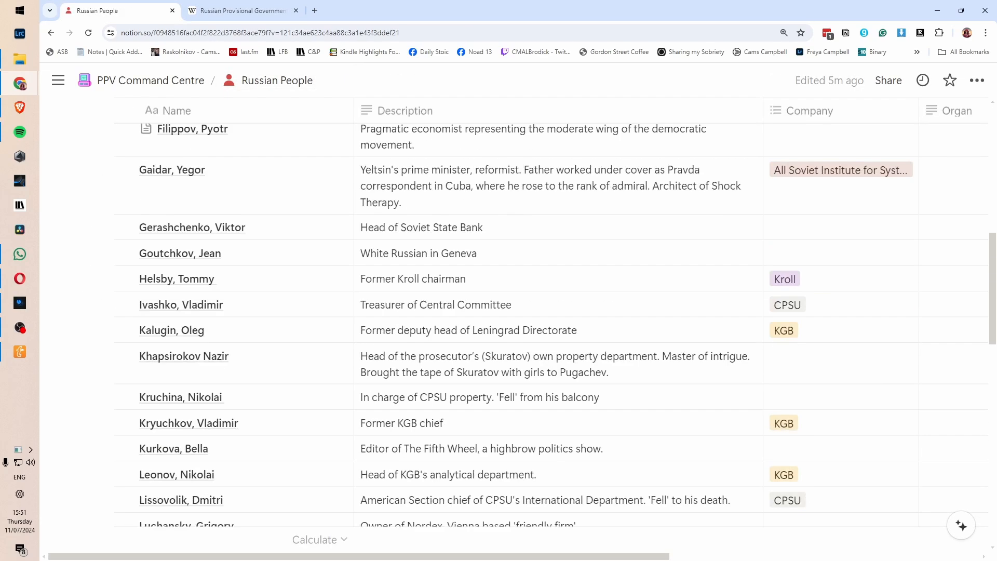
pyautogui.scroll(-10, 519, 311)
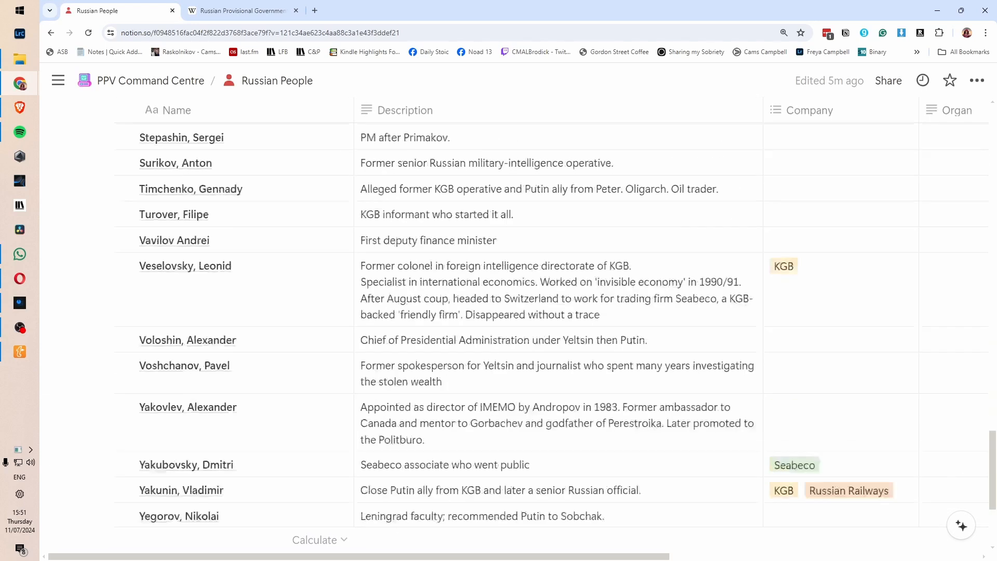
pyautogui.click(139, 374)
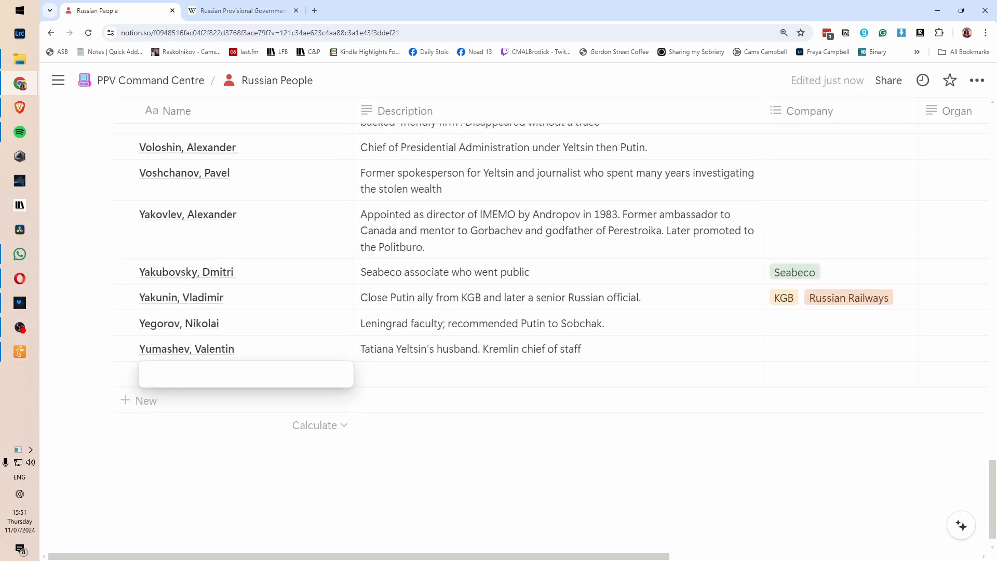
pyautogui.write('Georgy Lvov')
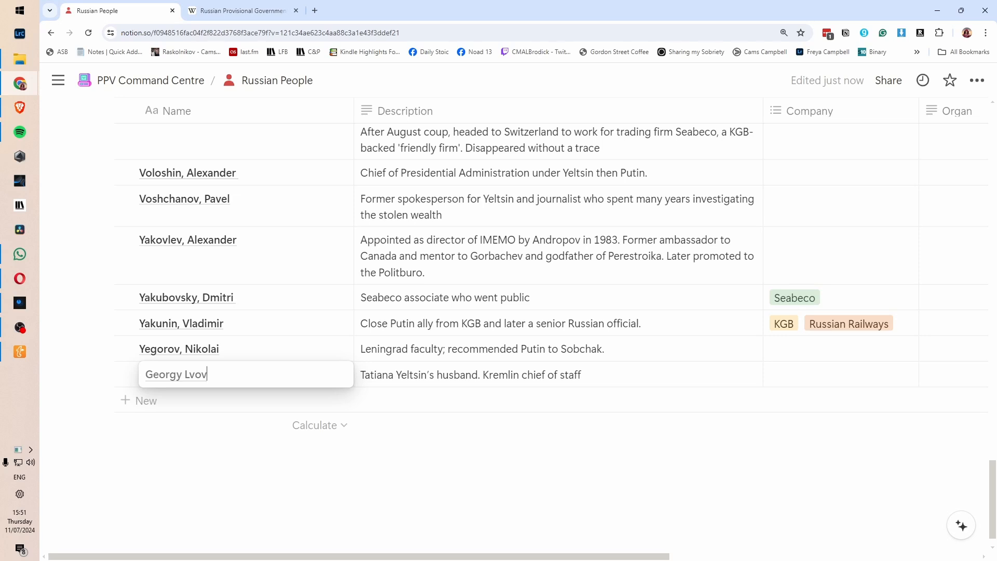
pyautogui.press('Return')
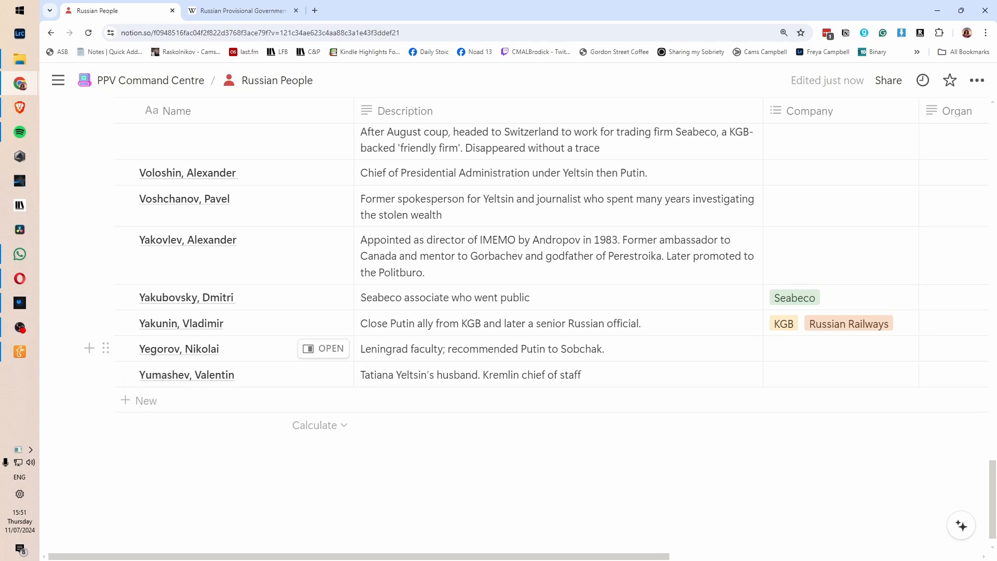
# Find the new Georgy Lvov entry in the Russian People table and open its page.
pyautogui.scroll(3, 322, 349)
pyautogui.scroll(5, 568, 313)
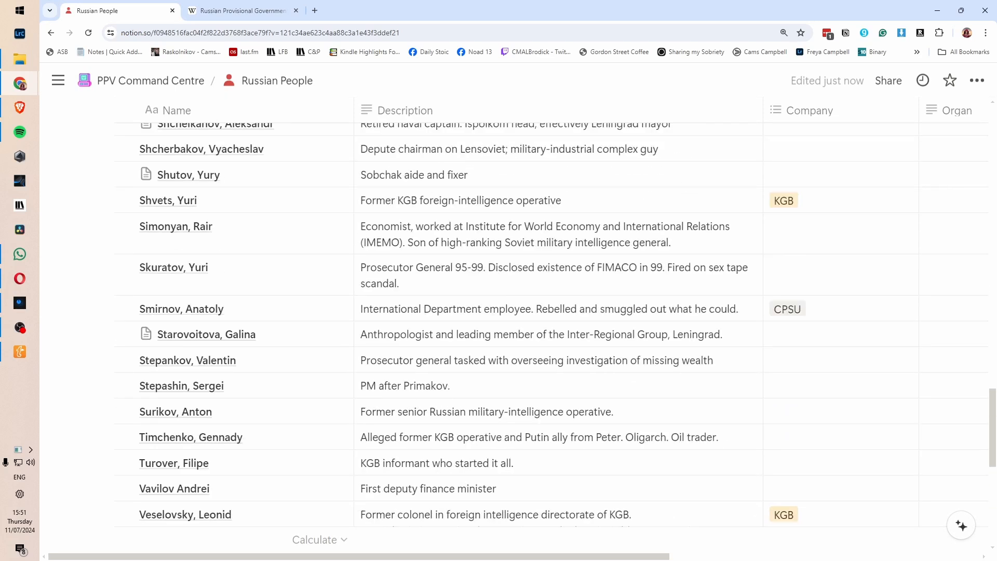
pyautogui.scroll(3, 558, 312)
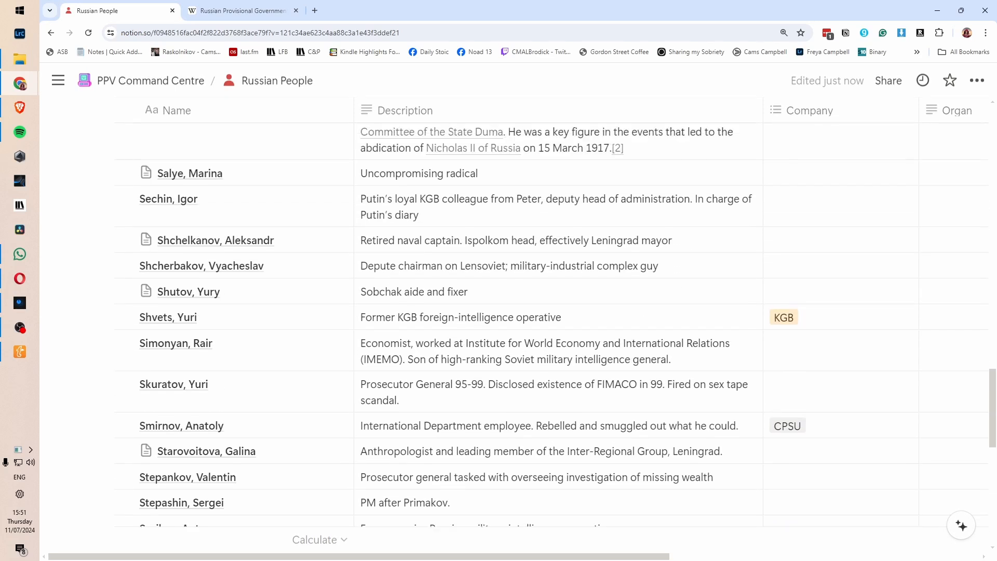
pyautogui.scroll(2, 558, 312)
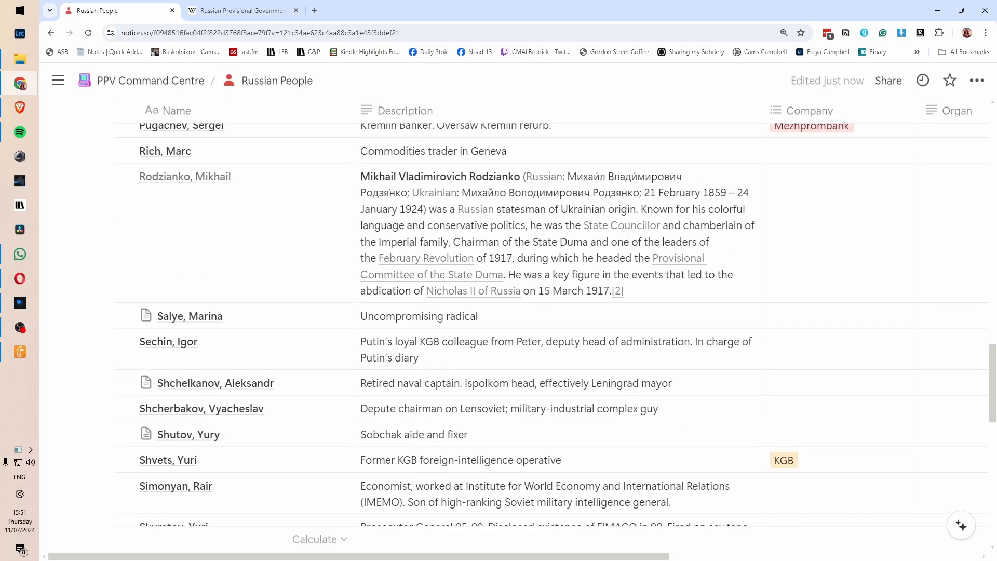
pyautogui.scroll(20, 558, 312)
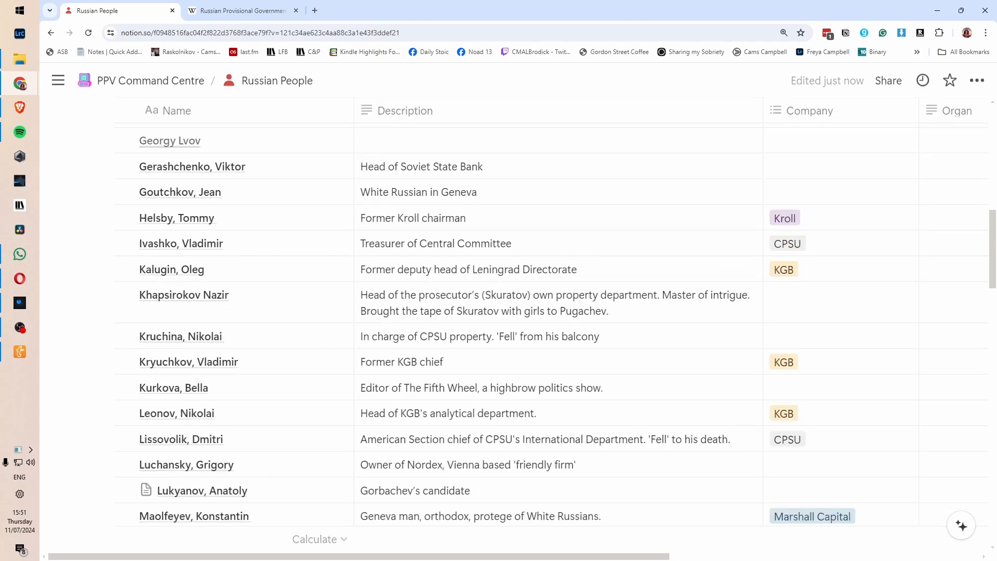
pyautogui.scroll(3, 323, 295)
pyautogui.click(323, 295)
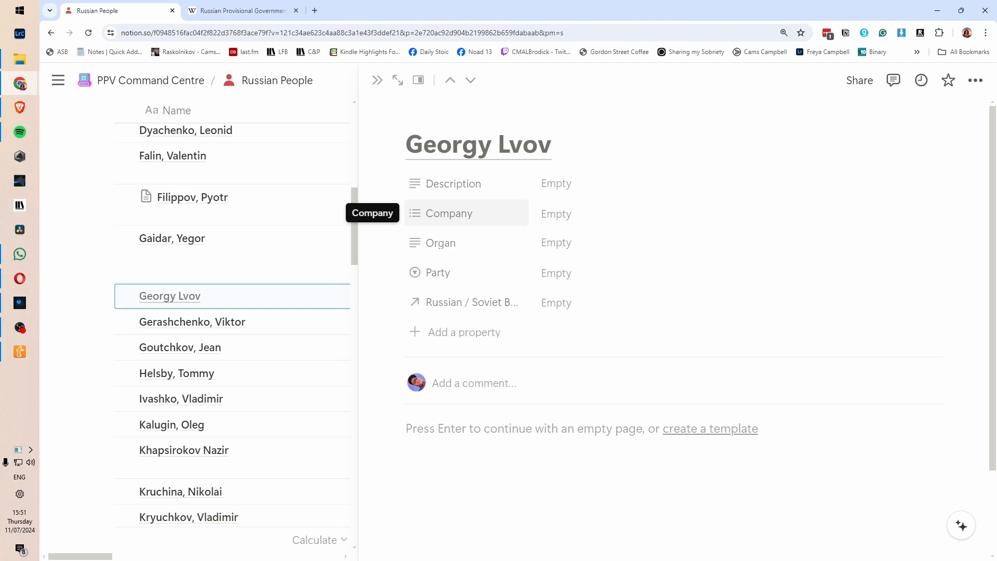
# Change the title of the Wikipedia link in the entry's name to "Lvov, Georgi".
pyautogui.hotkey('ctrl', 'Left')
pyautogui.press('Left')
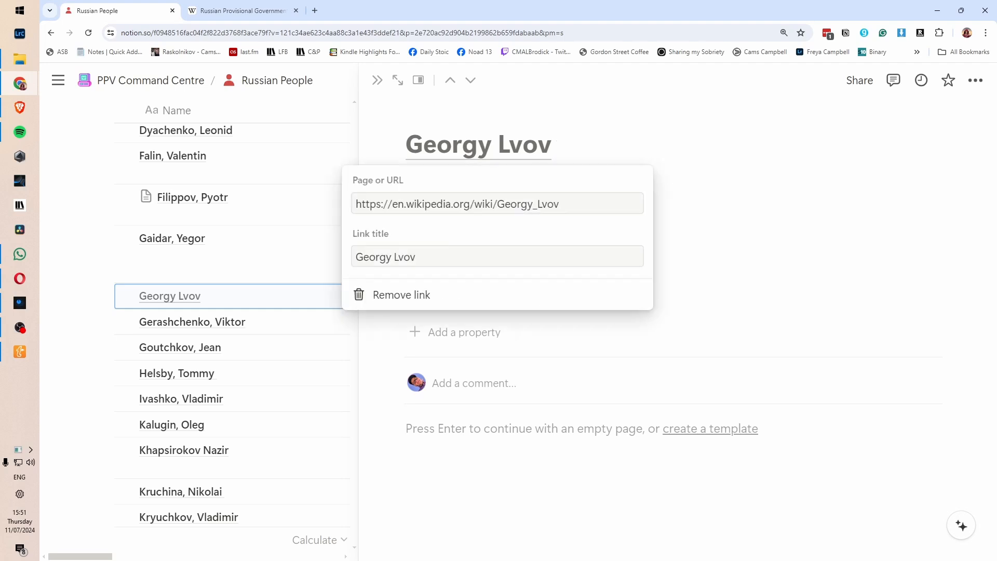
pyautogui.click(417, 257)
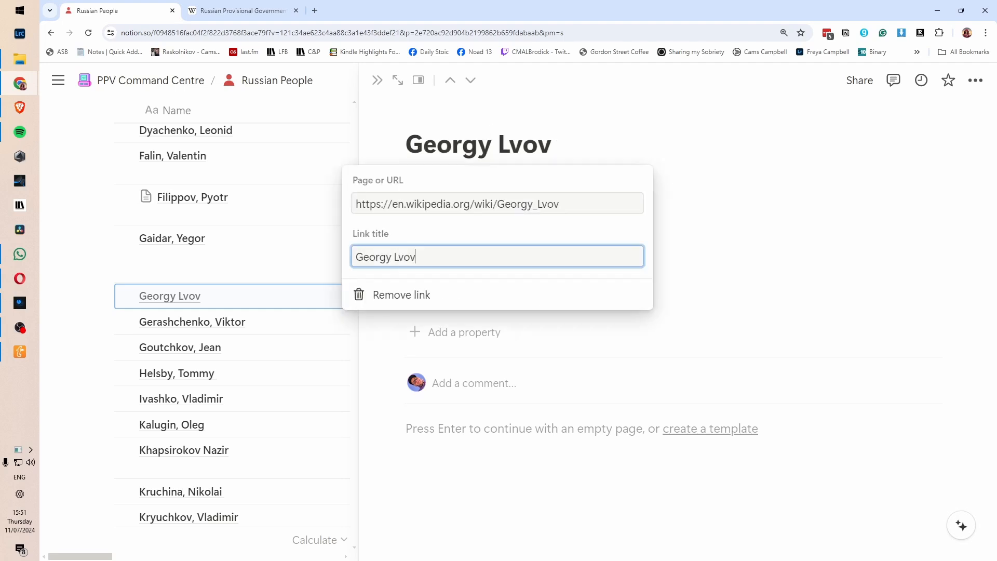
pyautogui.press('Home')
pyautogui.hotkey('ctrl', 'shift', 'Right')
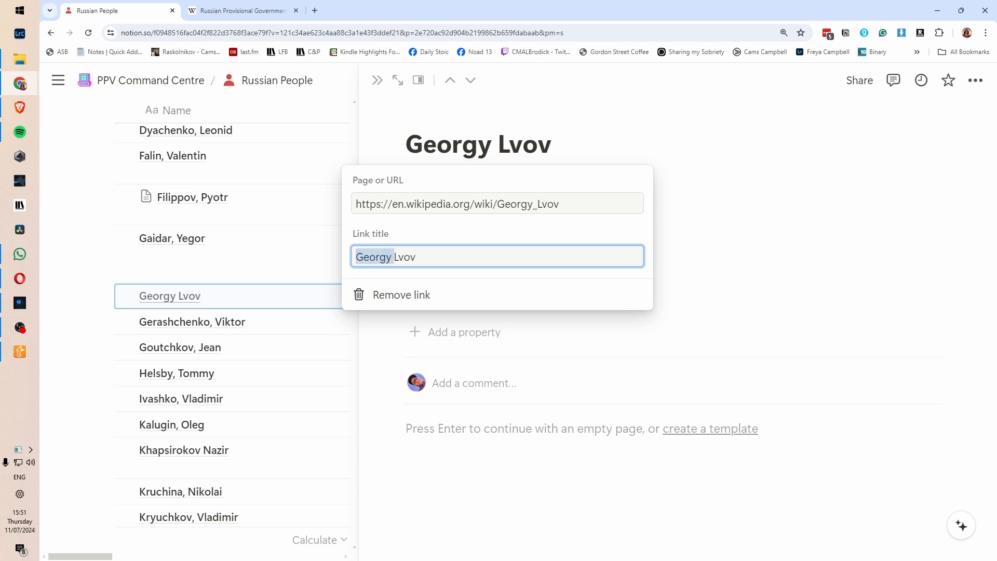
pyautogui.press('Right')
pyautogui.hotkey('shift', 'Home')
pyautogui.press('BackSpace')
pyautogui.press('End')
pyautogui.write(', Georgy')
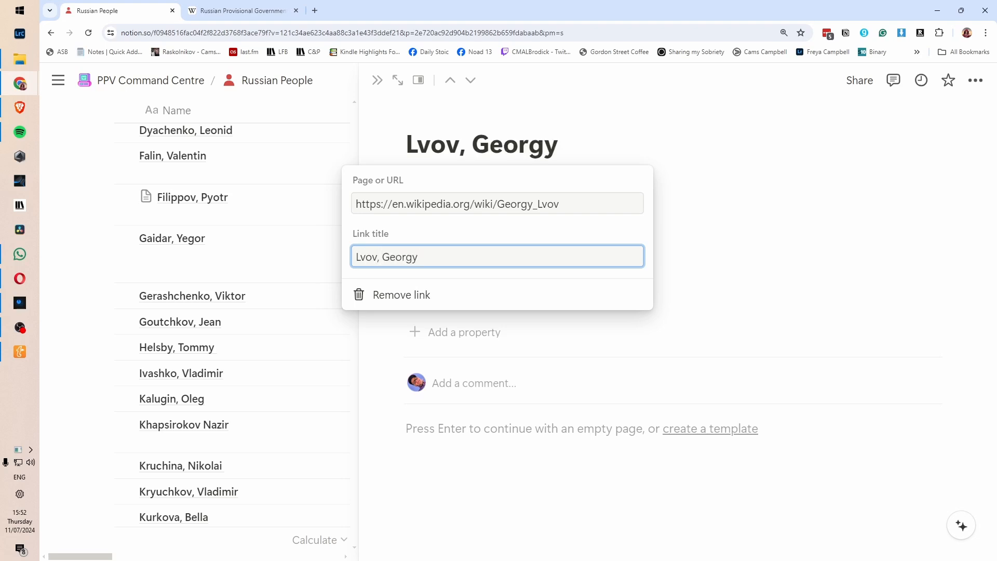
pyautogui.press('BackSpace')
pyautogui.write('i')
pyautogui.press('Return')
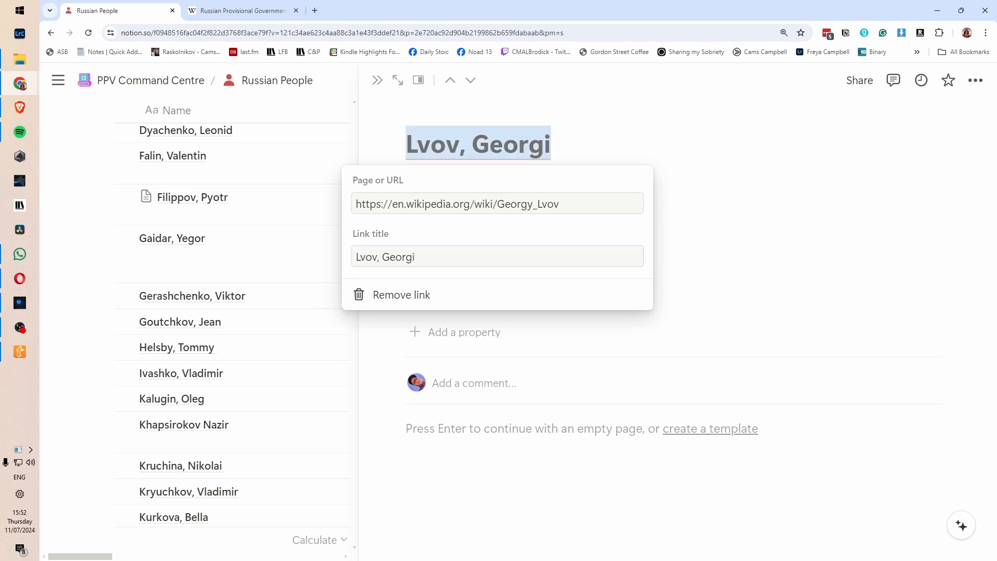
pyautogui.press('Escape')
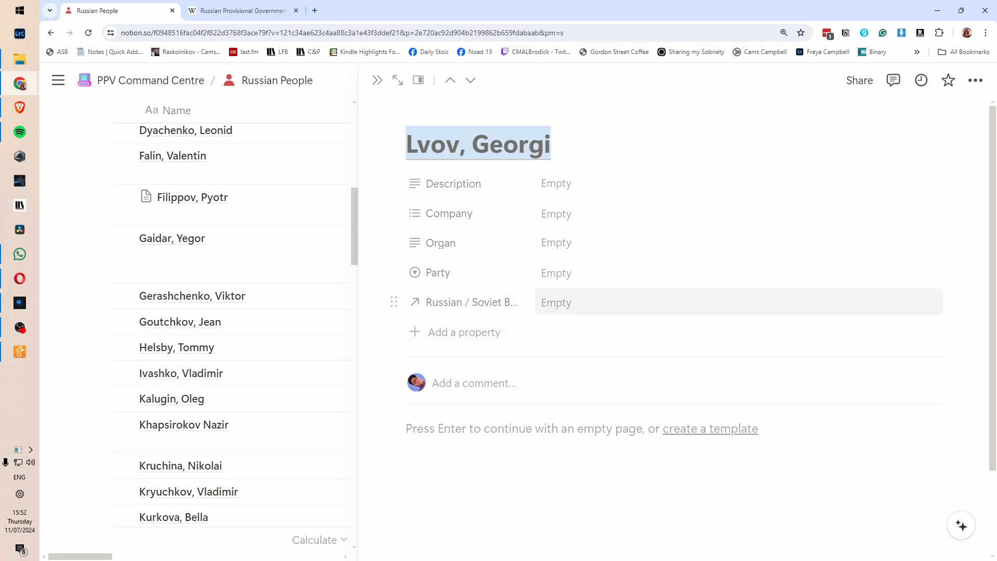
# Link the Lvov, Georgi entry to Russian Provisional Government through its Russian / Soviet Bodies relation.
pyautogui.click(556, 302)
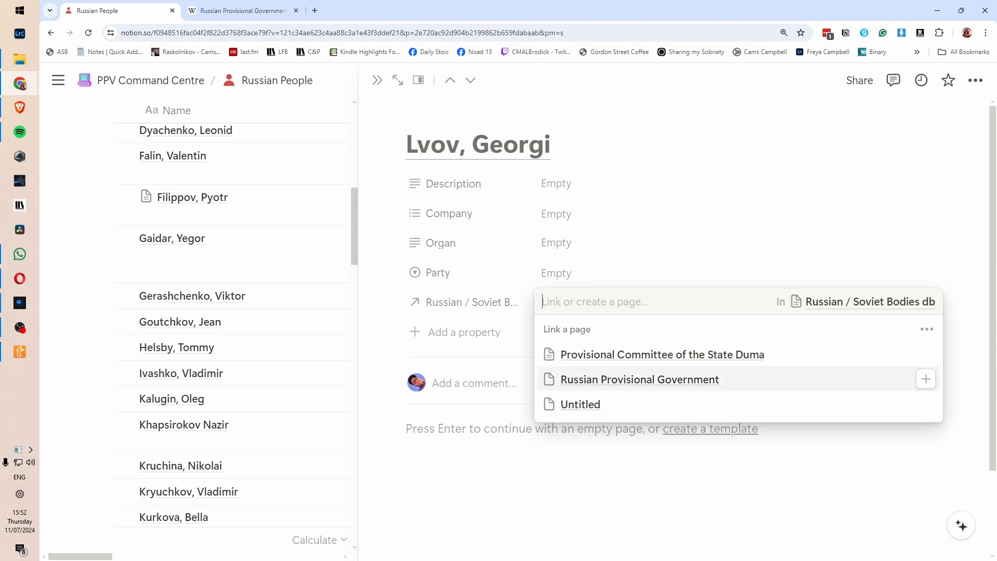
pyautogui.click(639, 380)
pyautogui.press('Escape')
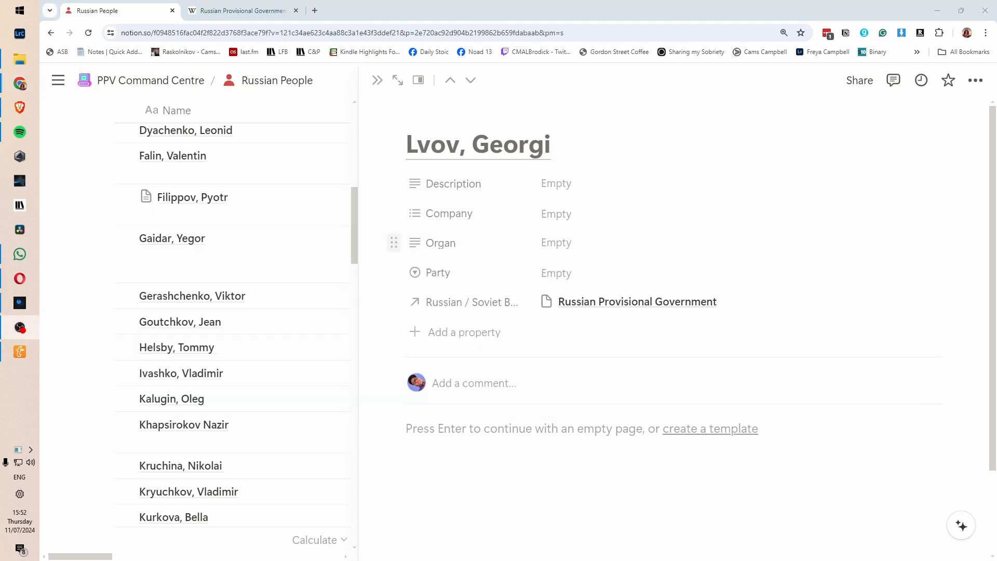
# Delete the Organ property from the Russian People database.
pyautogui.click(394, 243)
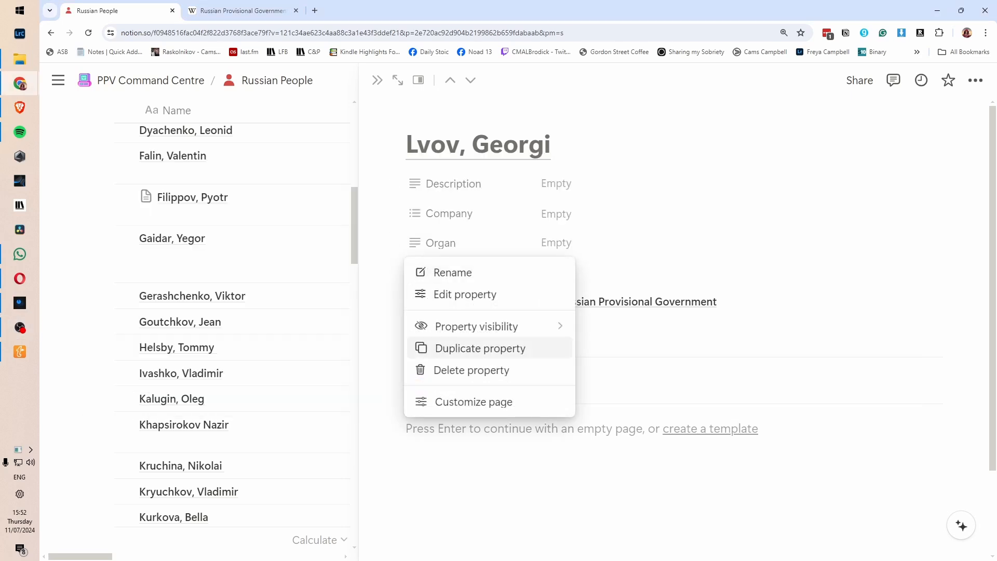
pyautogui.press('Down')
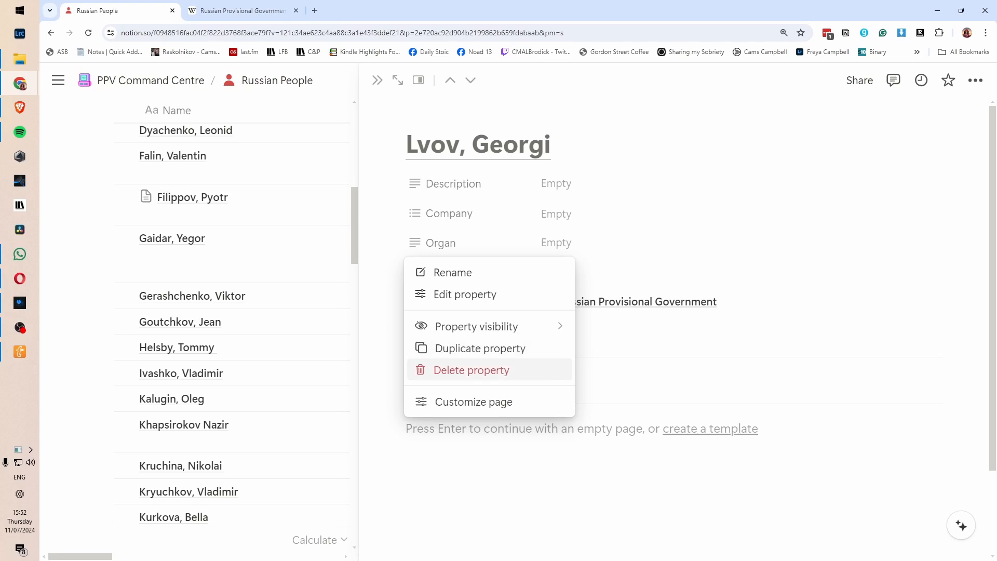
pyautogui.press('Return')
pyautogui.press('Return')
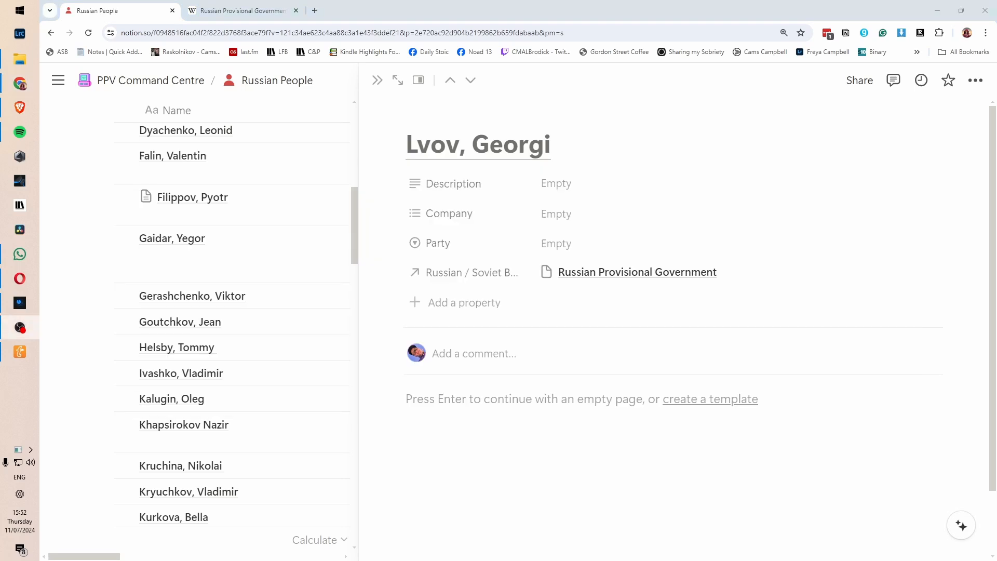
# Open Georgy Lvov's Wikipedia article from the Initial composition table and copy its opening paragraph.
pyautogui.hotkey('ctrl', 'Tab')
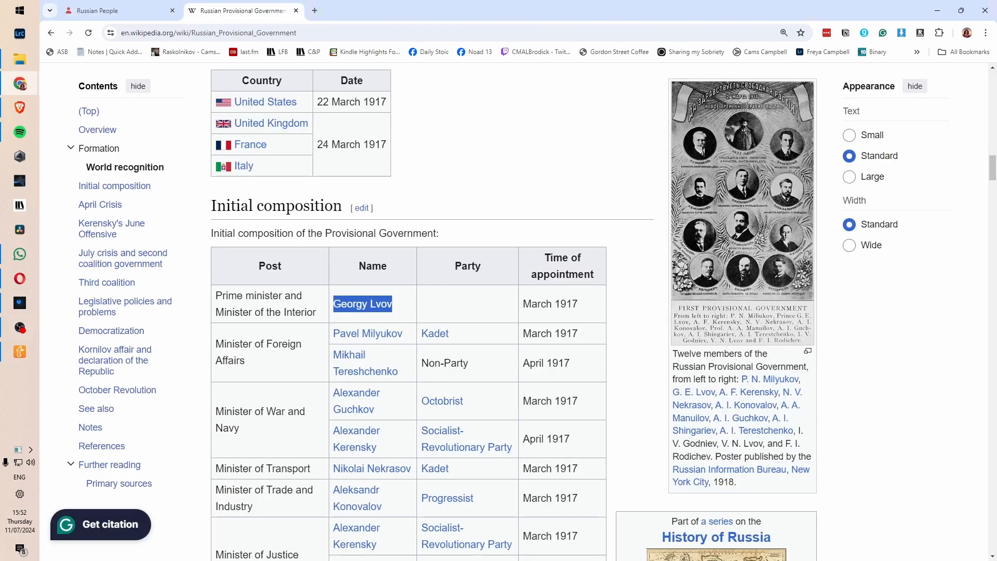
pyautogui.click(362, 304)
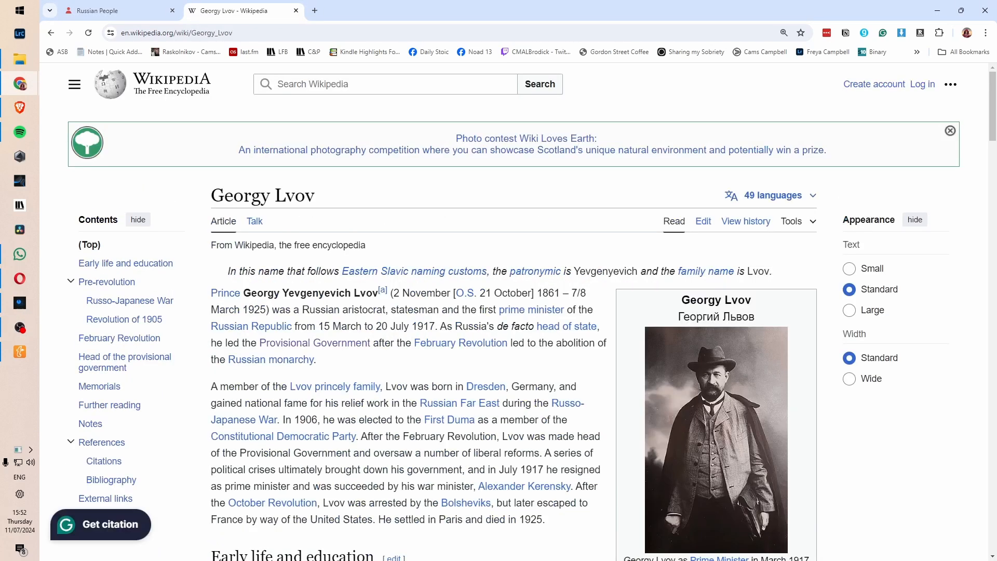
pyautogui.moveTo(316, 359); pyautogui.dragTo(211, 292)
pyautogui.hotkey('ctrl', 'c')
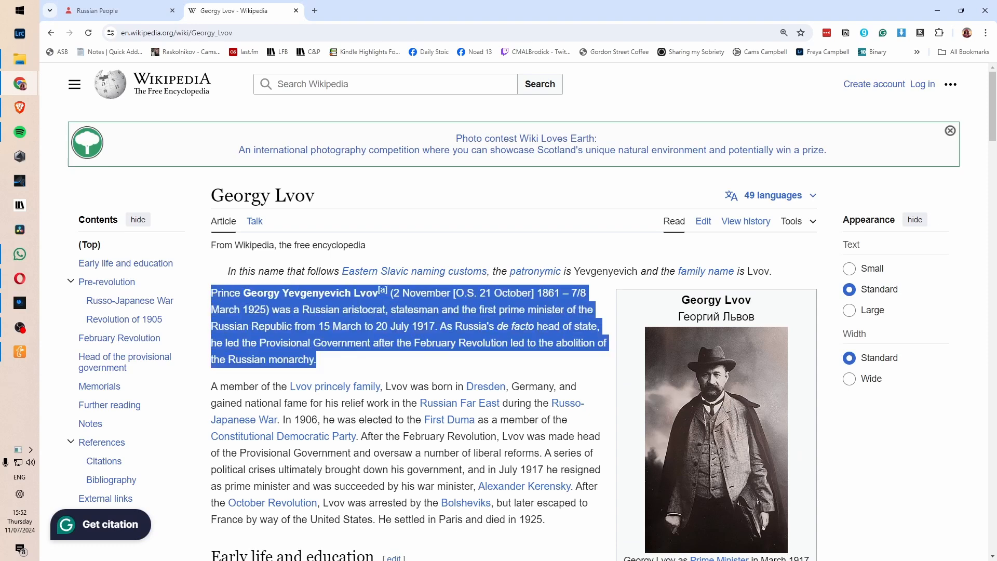
# Return to the Lvov, Georgi entry in Notion and paste the copied paragraph as its Description.
pyautogui.hotkey('alt', 'Tab')
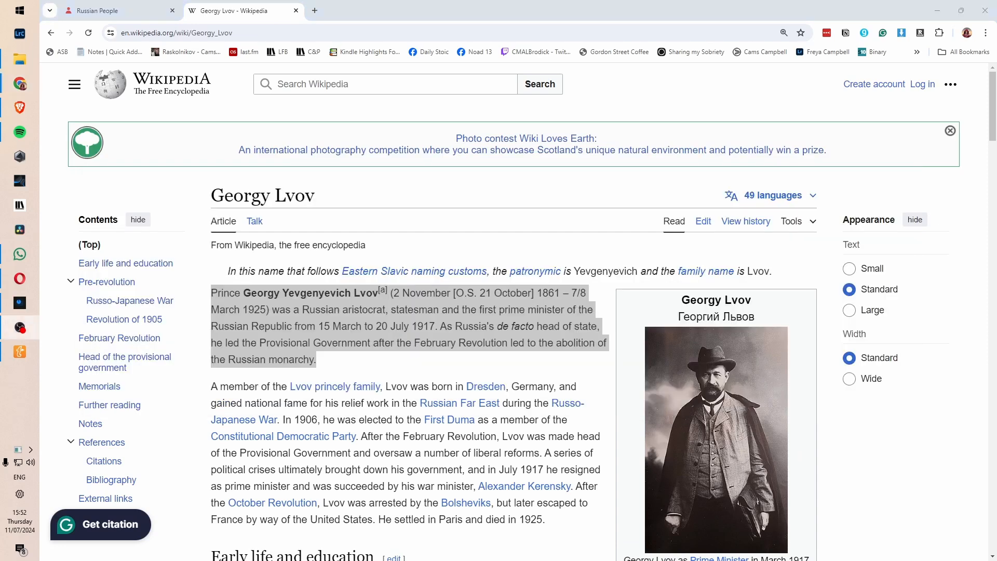
pyautogui.click(120, 10)
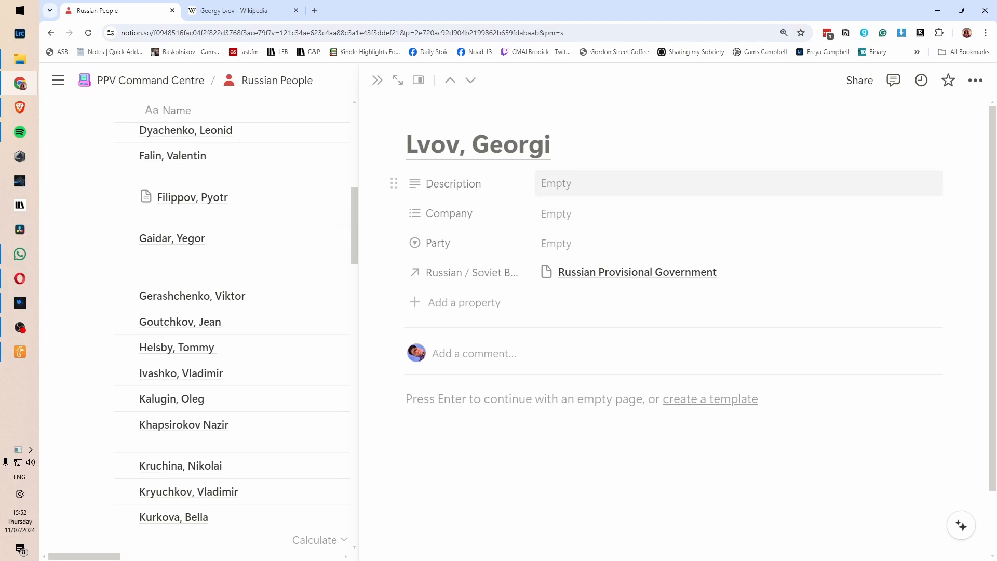
pyautogui.click(623, 183)
pyautogui.hotkey('ctrl', 'v')
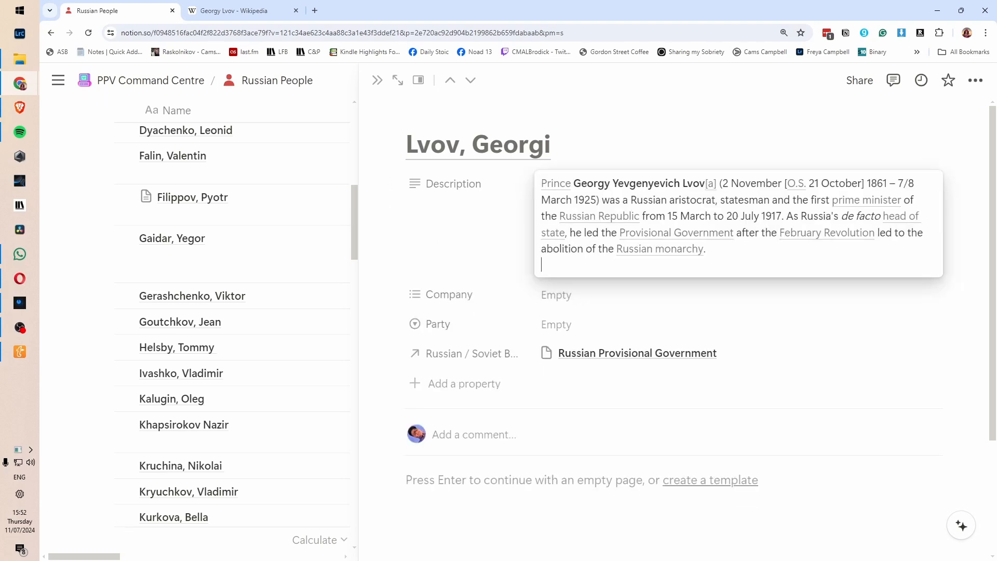
pyautogui.press('Escape')
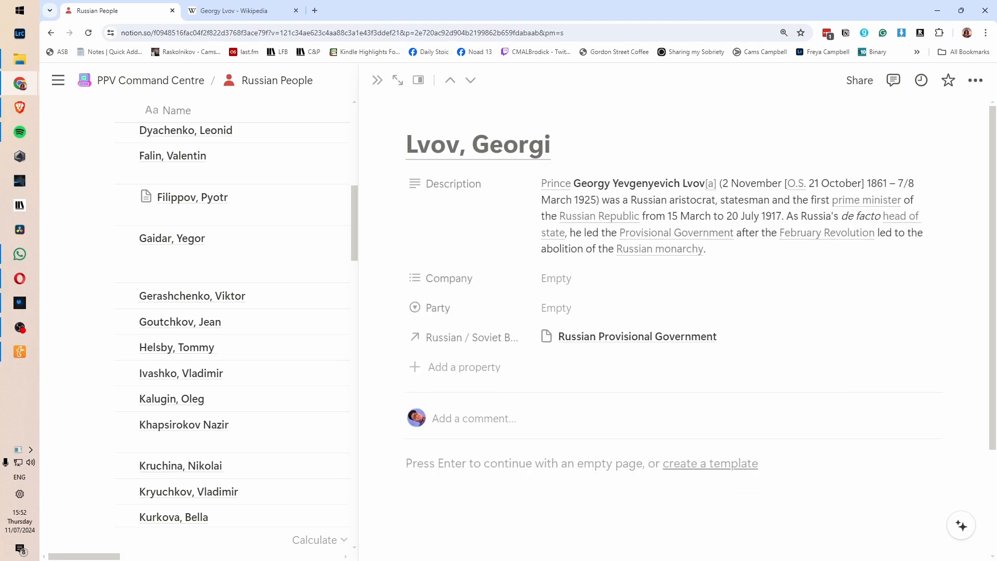
# Open the Russian Provisional Government page from the Lvov, Georgi entry's Russian / Soviet Bodies relation and go to its empty body.
pyautogui.scroll(-1, 674, 312)
pyautogui.scroll(2, 675, 259)
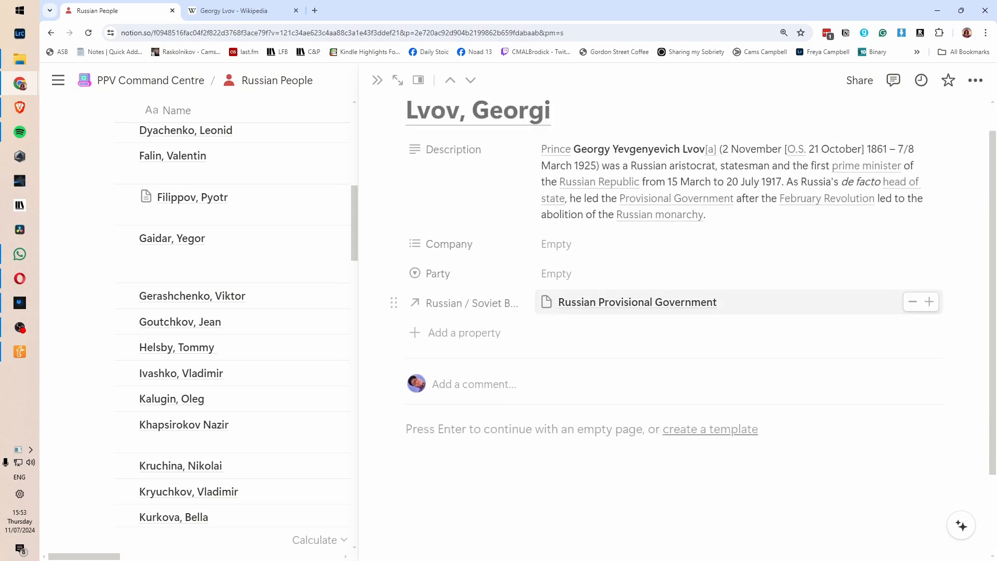
pyautogui.click(637, 302)
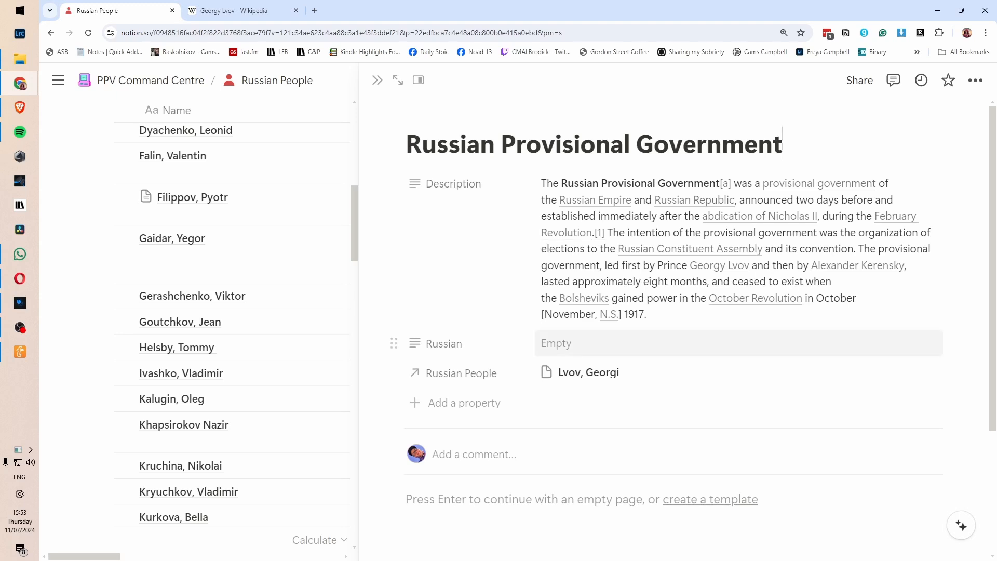
pyautogui.scroll(-3, 675, 332)
pyautogui.scroll(3, 675, 312)
pyautogui.scroll(-4, 675, 312)
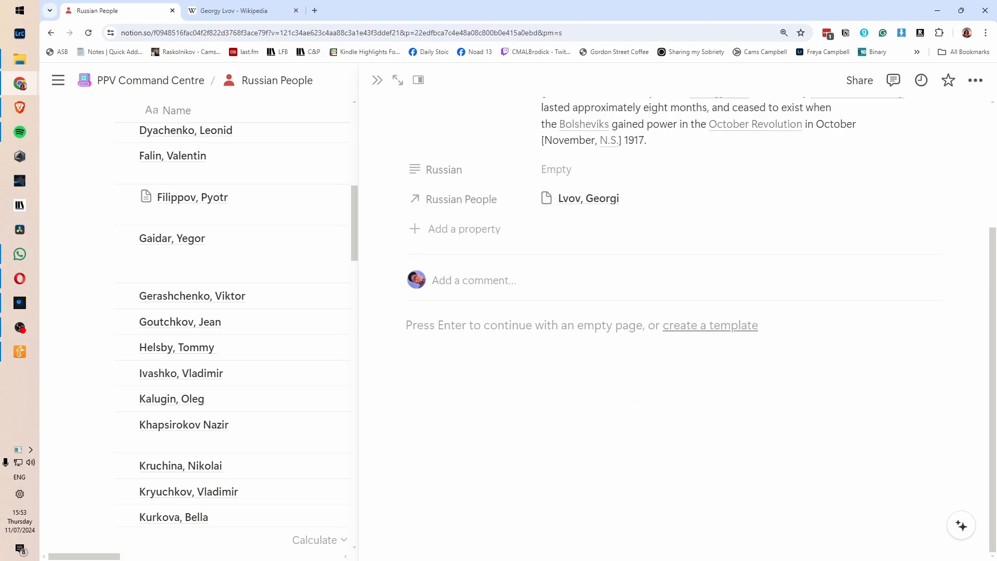
# Insert a linked view of the existing Russian People database in the body of the Russian Provisional Government page.
pyautogui.press('Return')
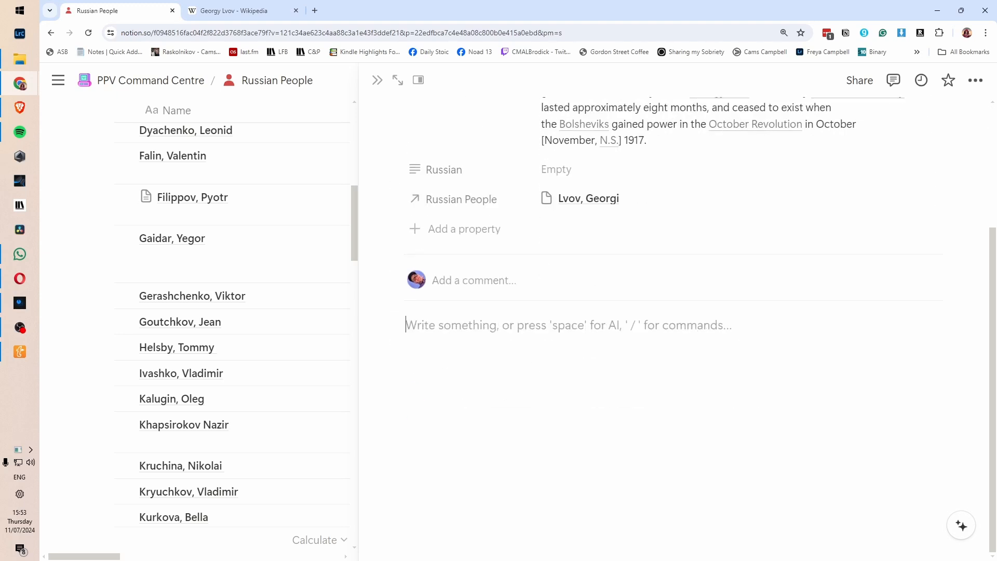
pyautogui.write('/')
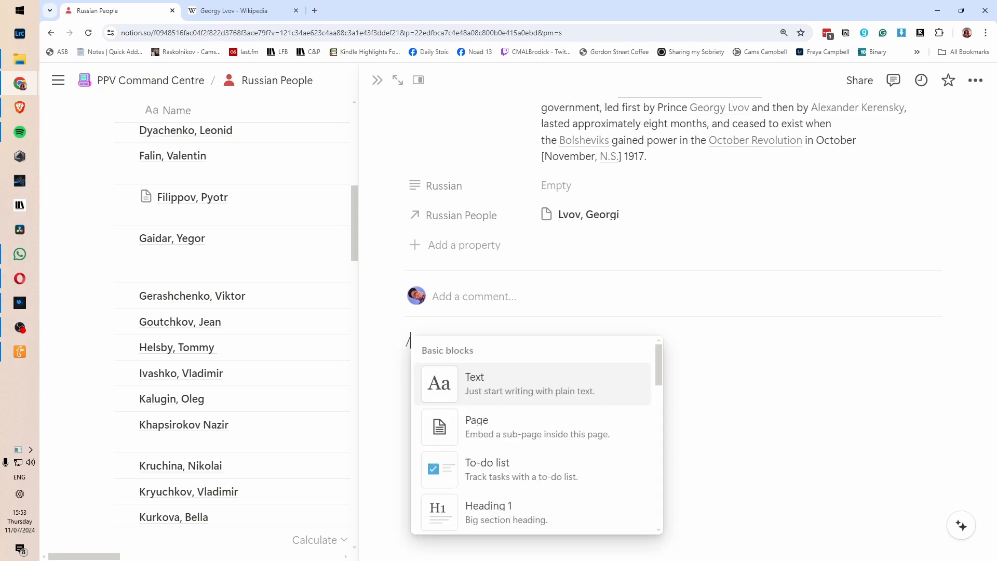
pyautogui.write('dat')
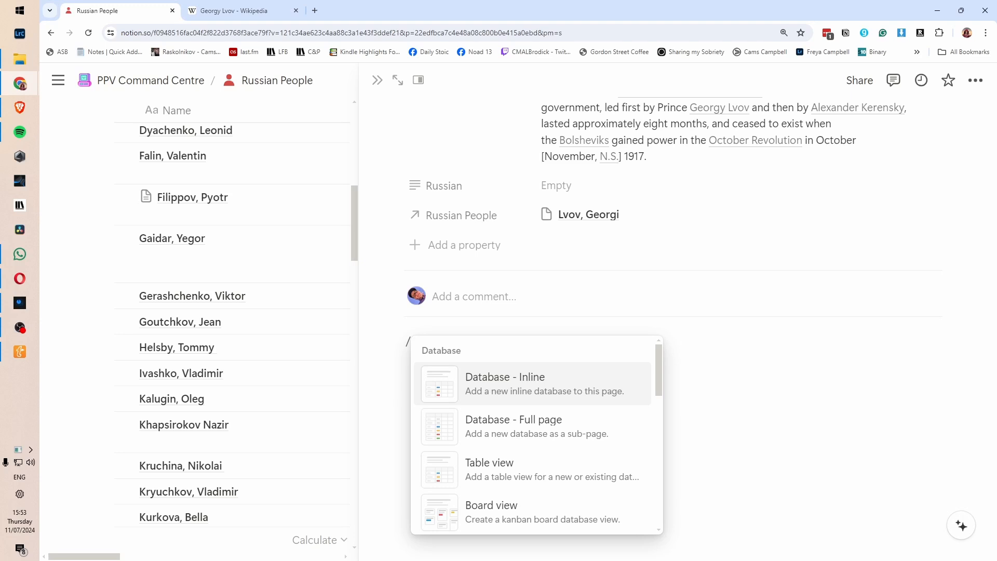
pyautogui.press('Down')
pyautogui.press('Down')
pyautogui.press('Down')
pyautogui.press('Down')
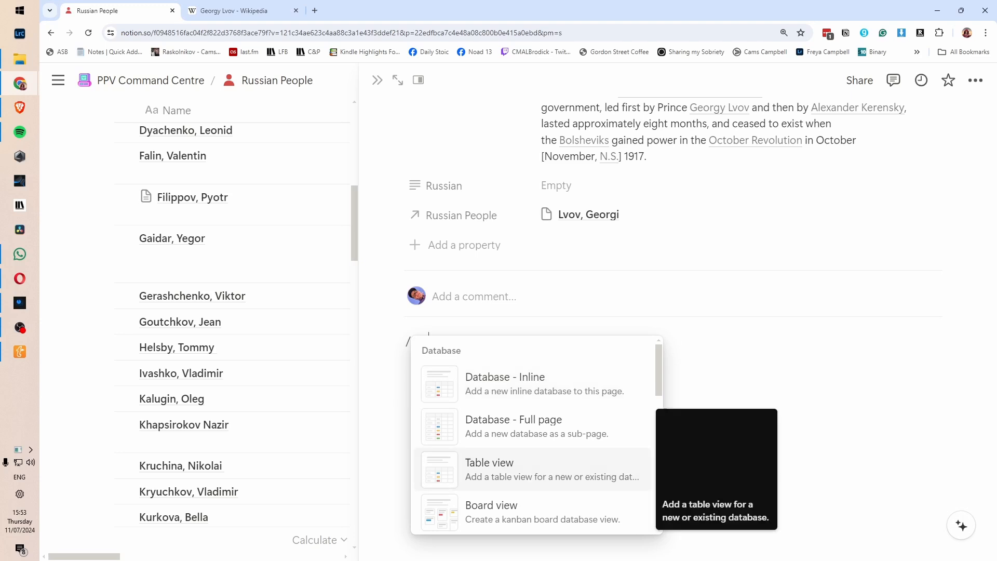
pyautogui.press('Down')
pyautogui.press('Down')
pyautogui.press('Down')
pyautogui.press('Down')
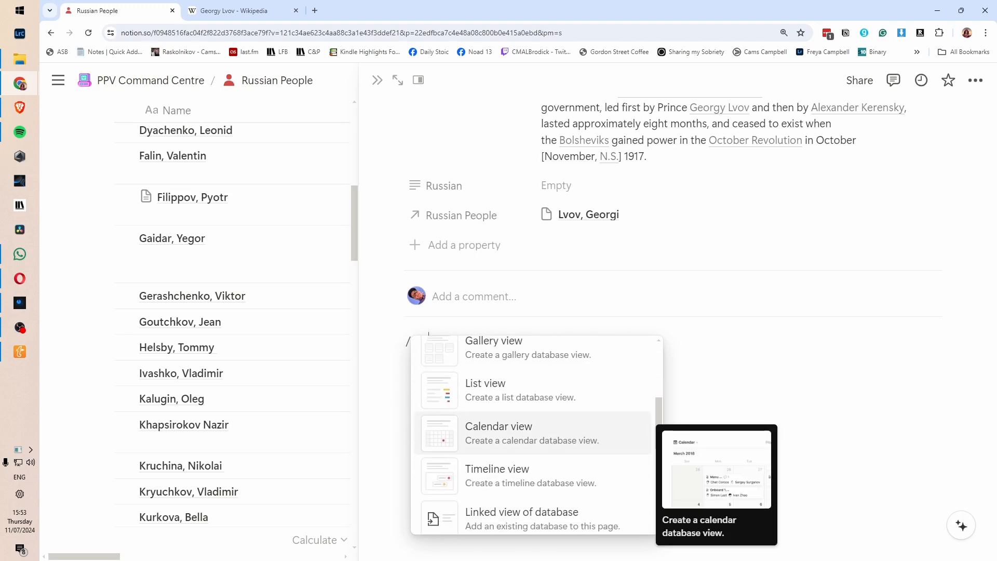
pyautogui.press('Return')
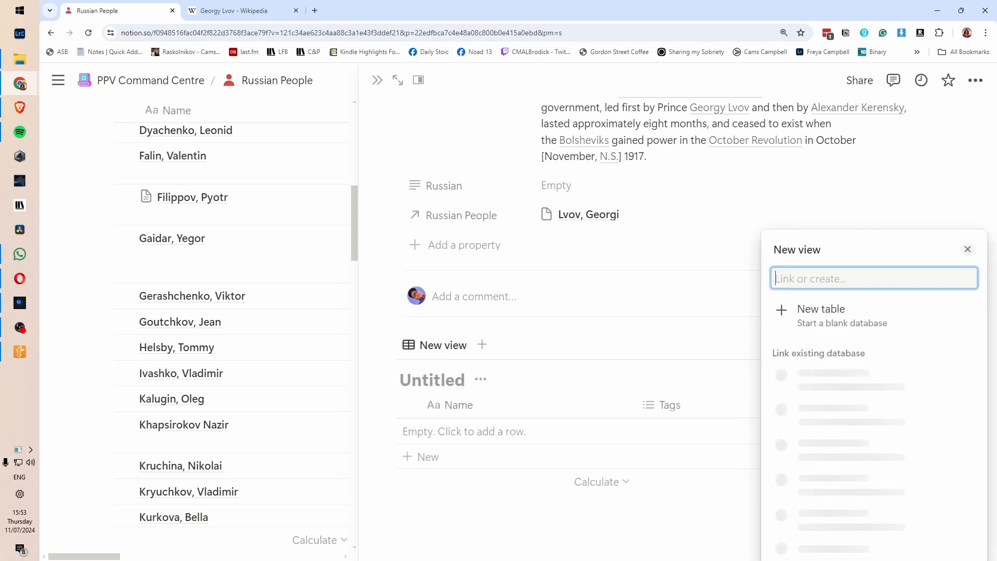
pyautogui.press('Return')
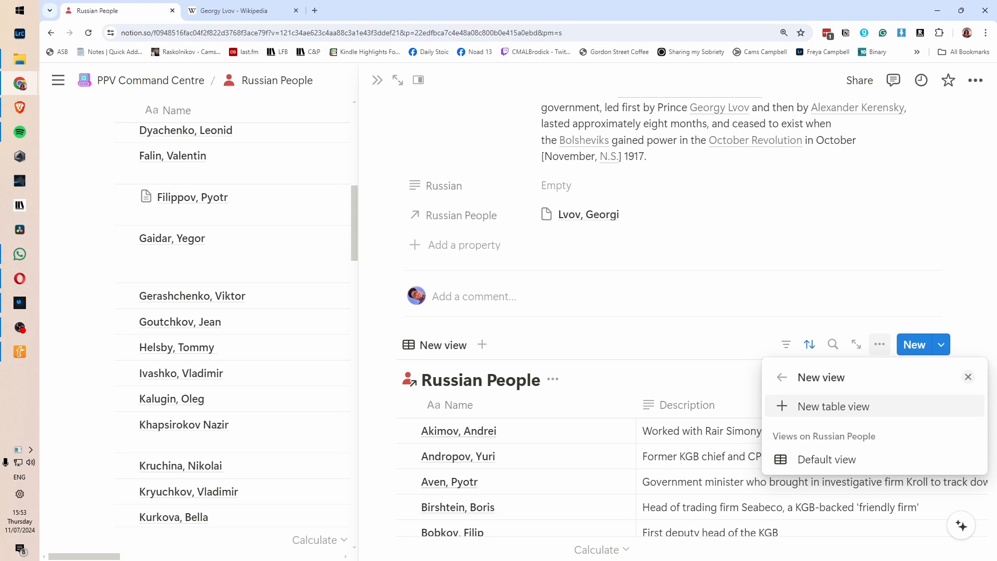
# Filter the linked Russian People table to Russian / Soviet Bodies db containing Russian Provisional Government, then hide the filter bar.
pyautogui.click(785, 344)
pyautogui.click(786, 344)
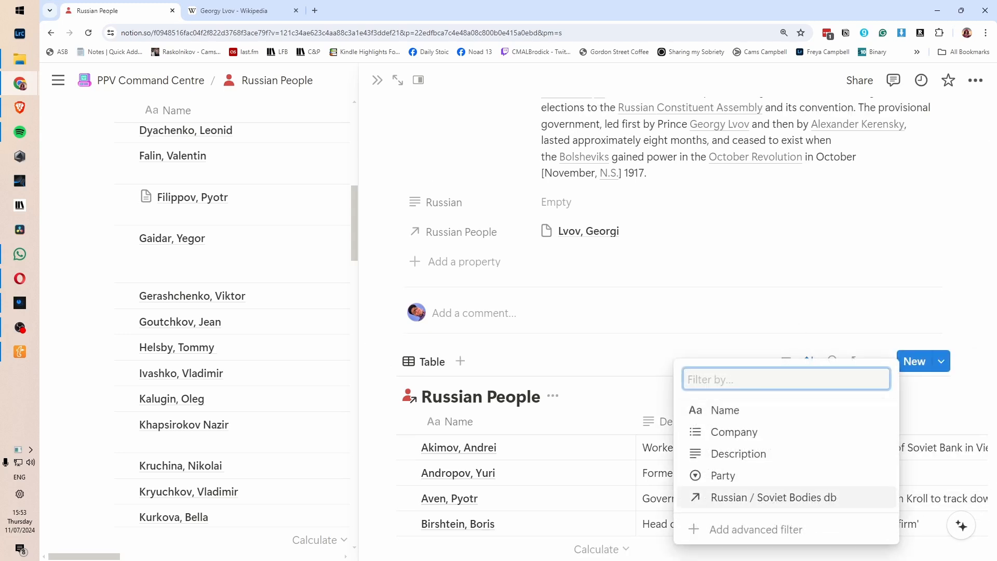
pyautogui.press('Return')
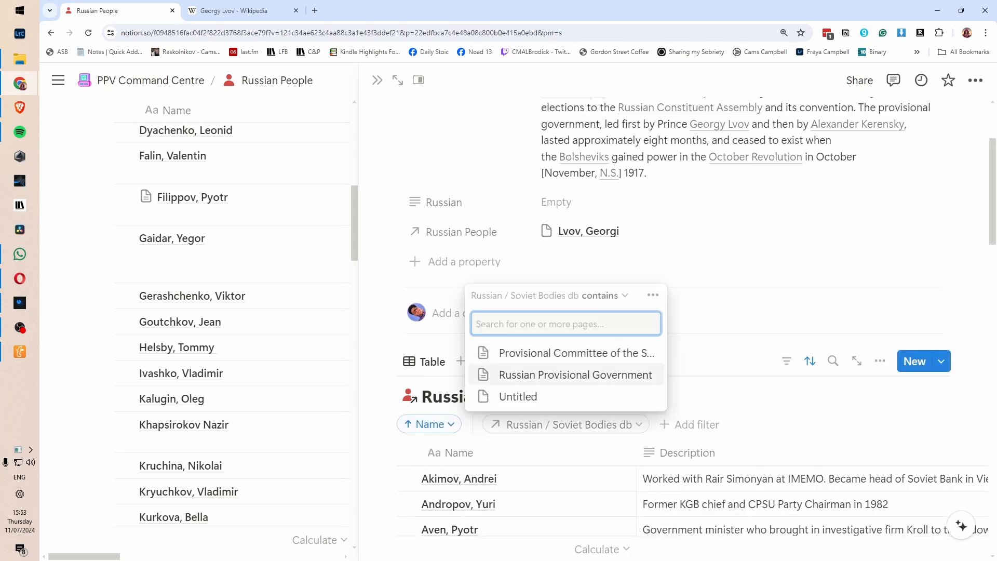
pyautogui.press('Return')
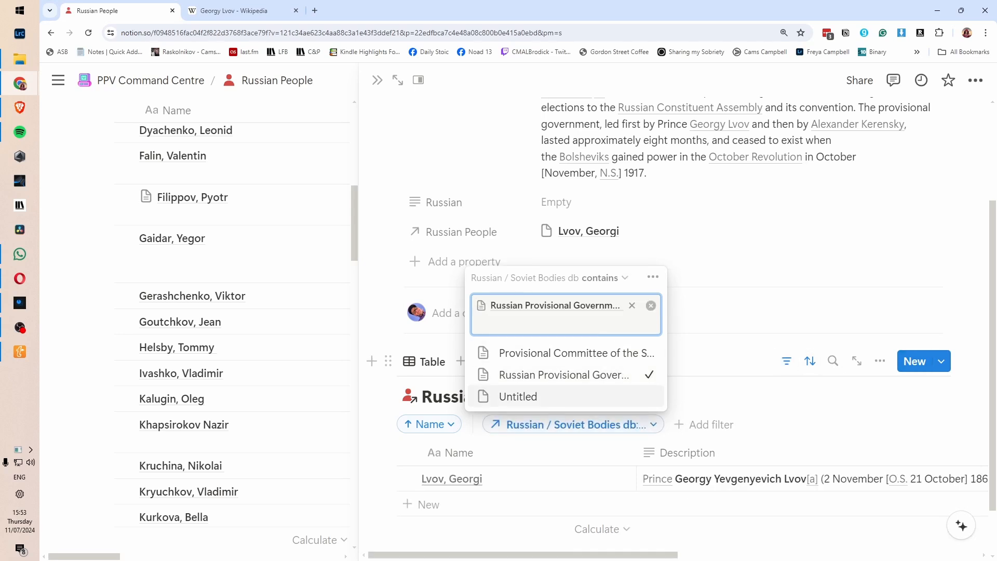
pyautogui.press('Escape')
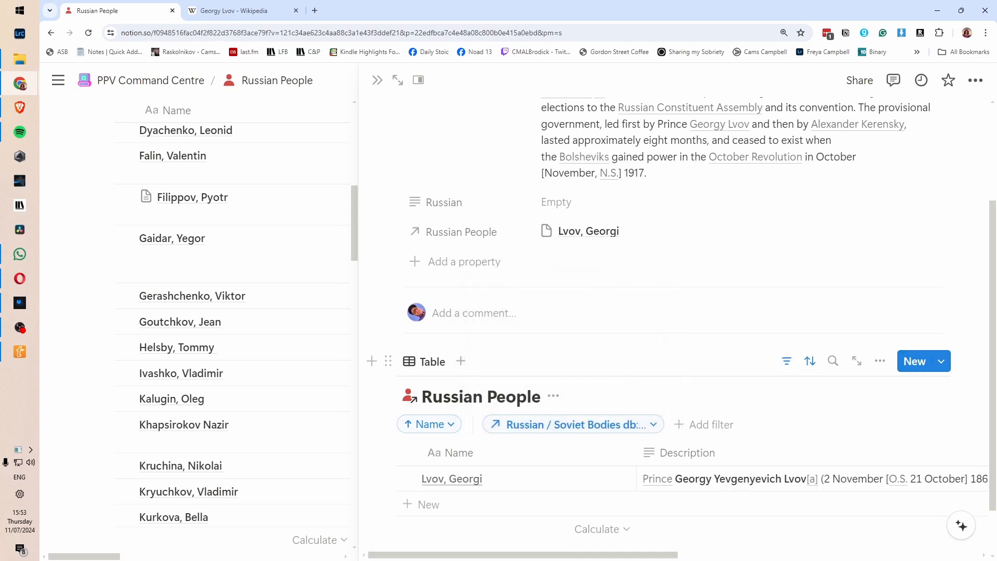
pyautogui.scroll(-1, 675, 312)
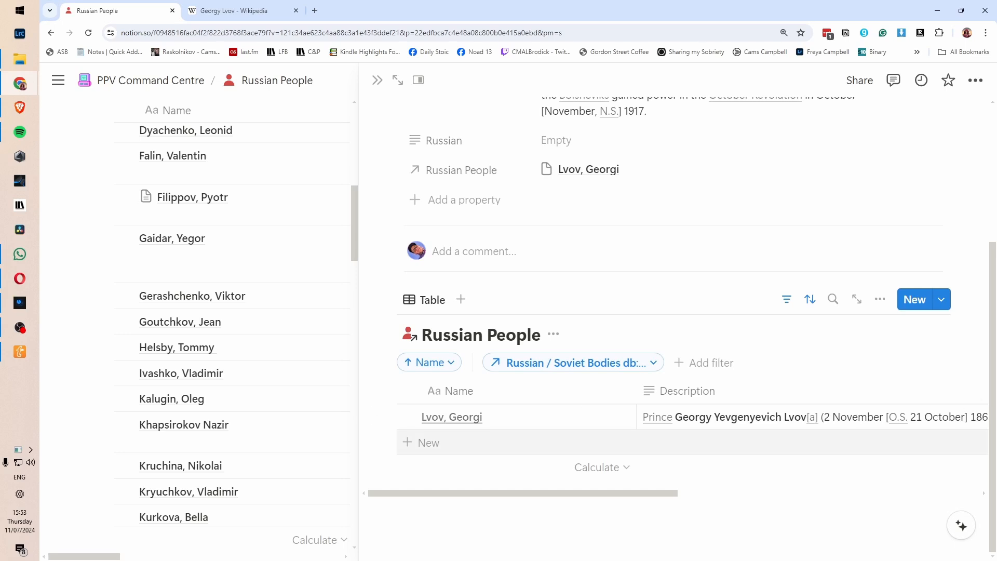
pyautogui.click(787, 299)
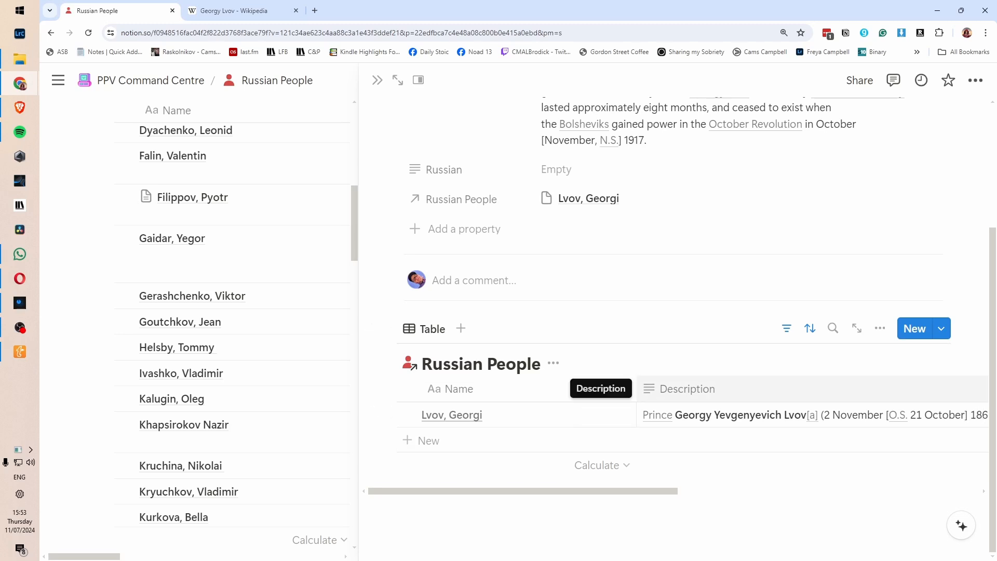
# Narrow the Name column of the linked Russian People table and open the Lvov, Georgi entry from it.
pyautogui.scroll(3, 676, 311)
pyautogui.scroll(-2, 675, 312)
pyautogui.scroll(3, 675, 311)
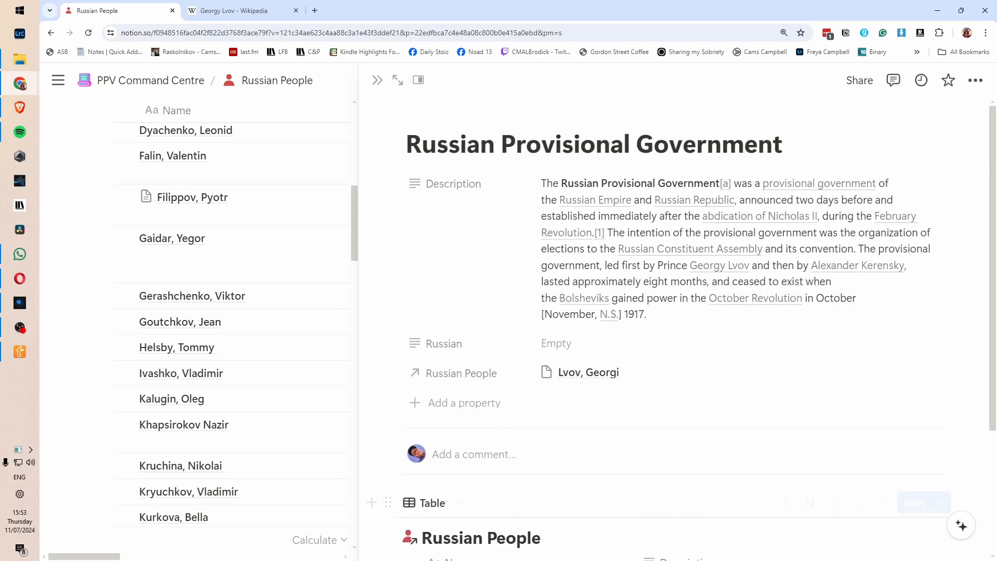
pyautogui.scroll(-3, 675, 312)
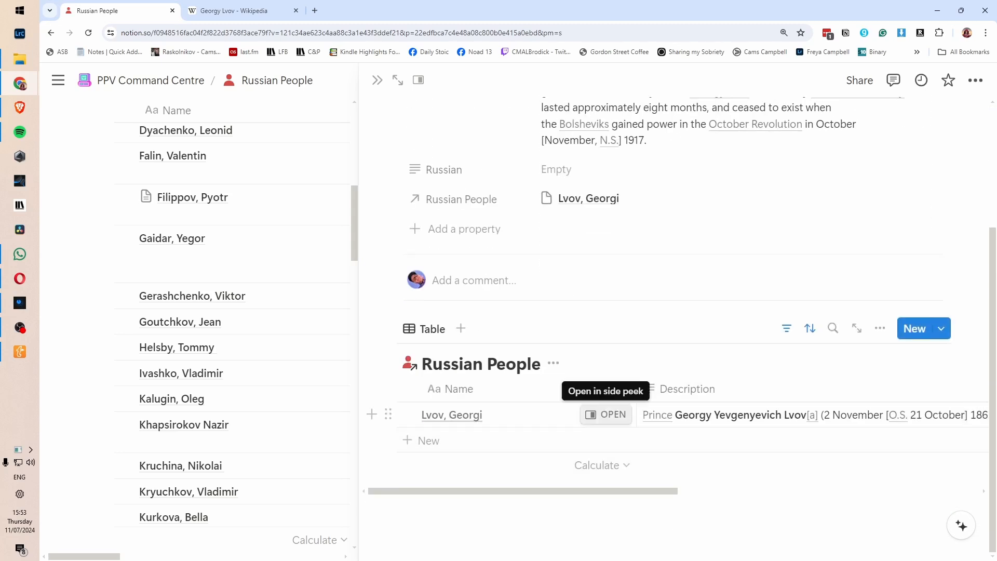
pyautogui.moveTo(637, 388); pyautogui.dragTo(527, 388)
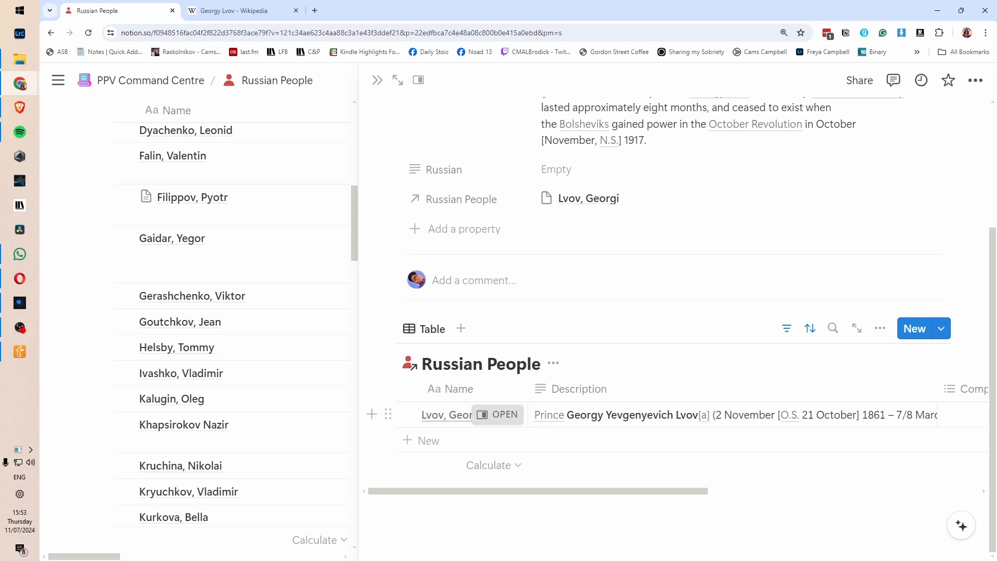
pyautogui.click(498, 415)
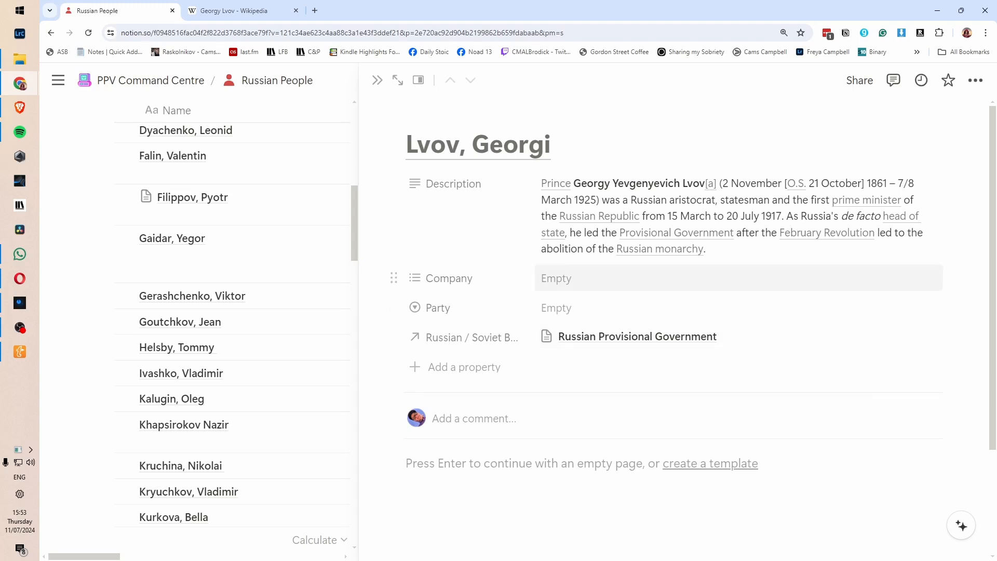
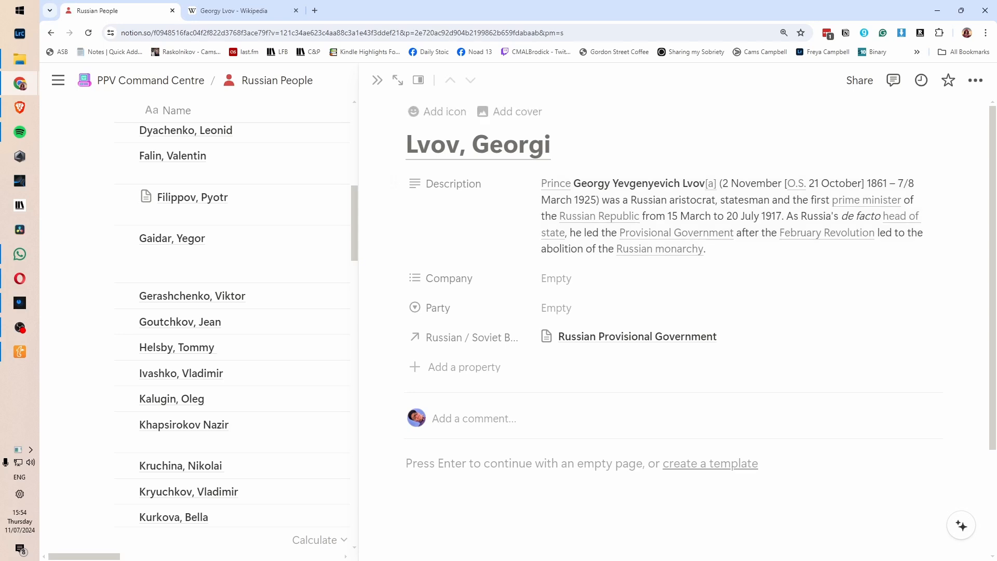
# Close the Lvov, Georgi entry and add a new List view to the Russian People database.
pyautogui.click(377, 80)
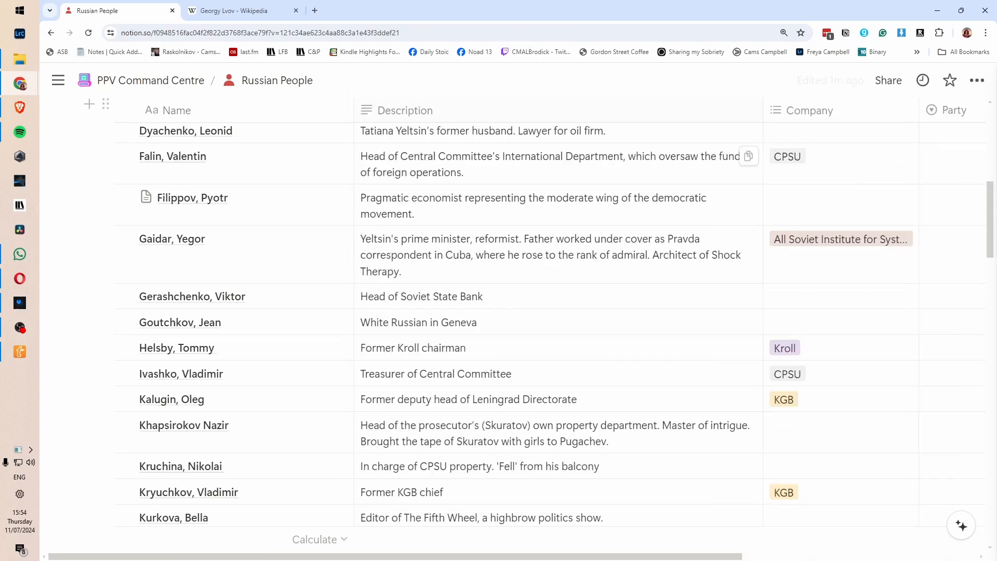
pyautogui.scroll(9, 623, 306)
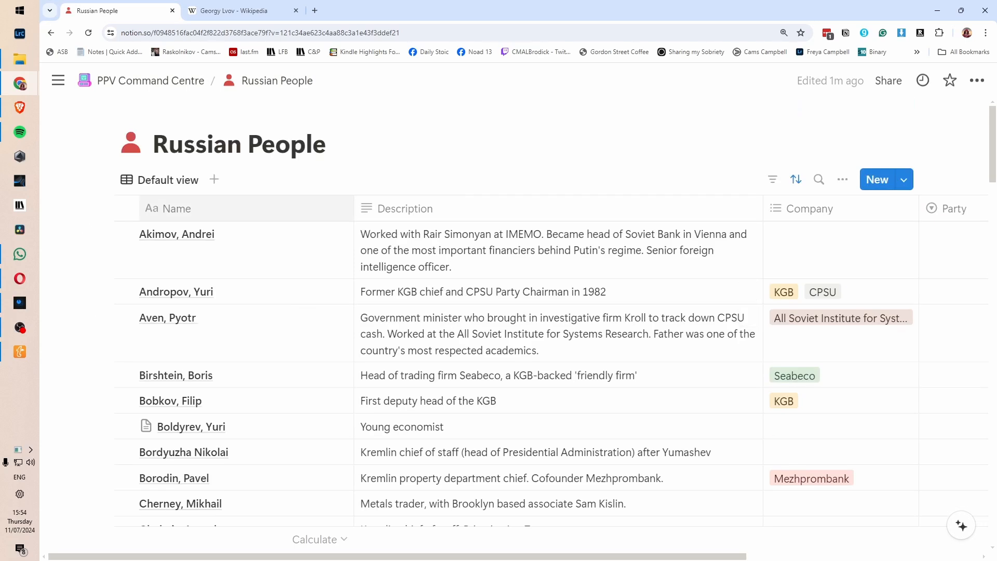
pyautogui.scroll(-6, 244, 234)
pyautogui.scroll(6, 244, 234)
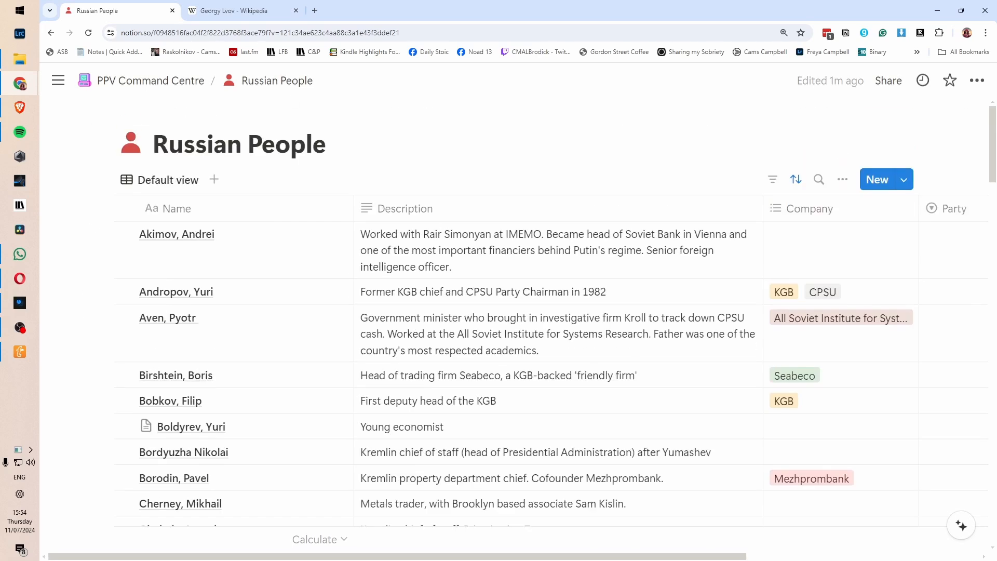
pyautogui.click(214, 179)
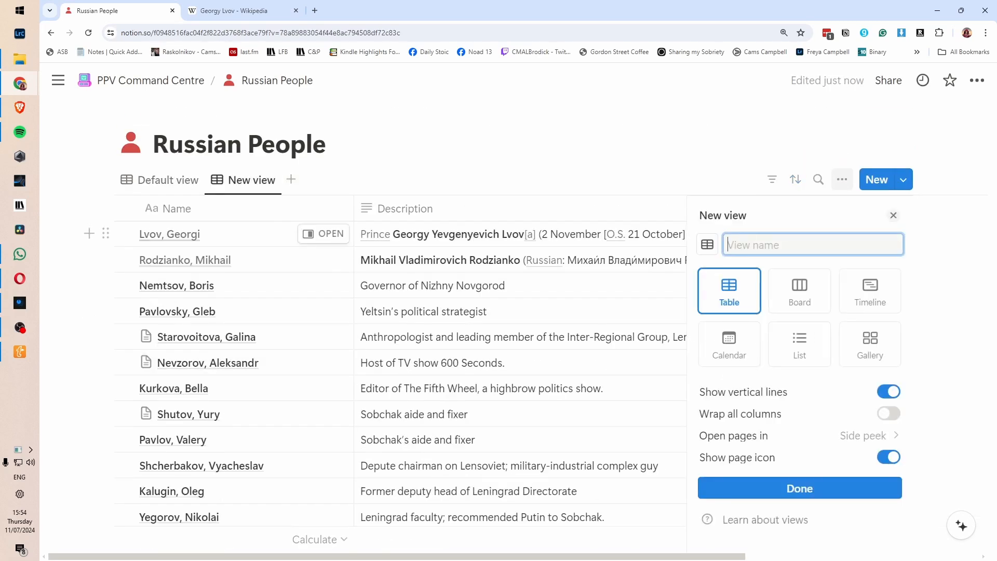
pyautogui.click(800, 343)
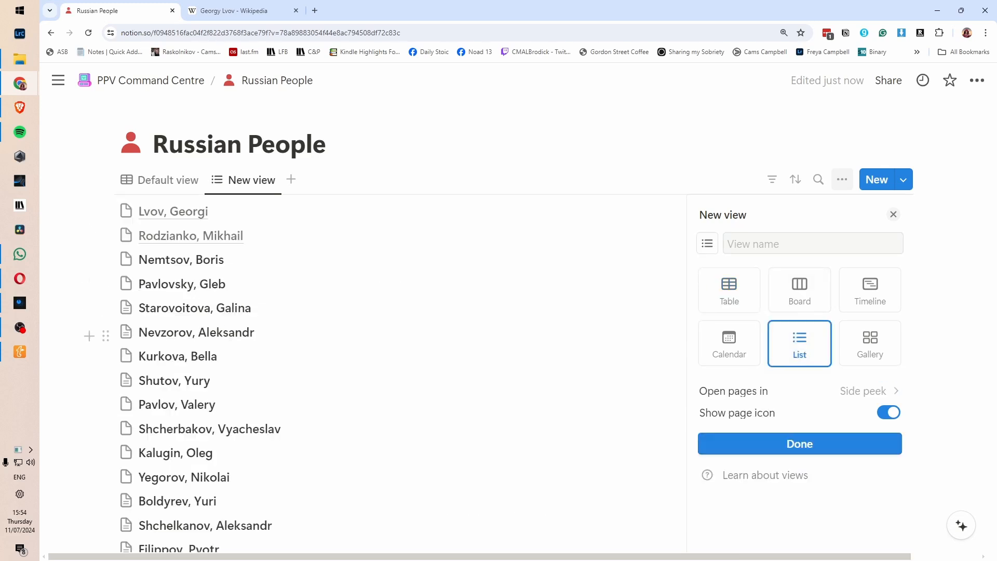
pyautogui.click(799, 443)
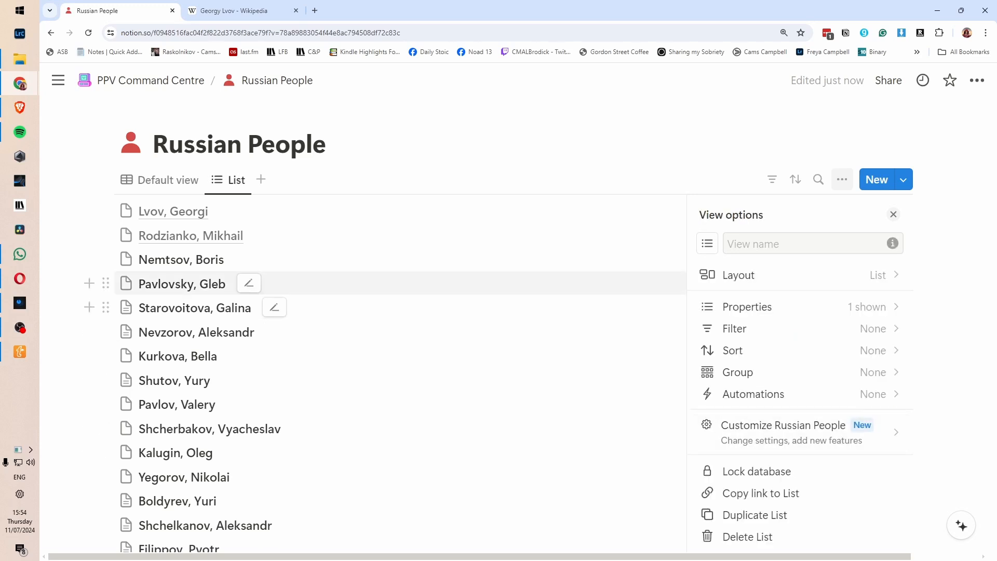
# Filter the Russian People List view to Russian / Soviet Bodies db containing Provisional Committee of the State Duma.
pyautogui.click(779, 328)
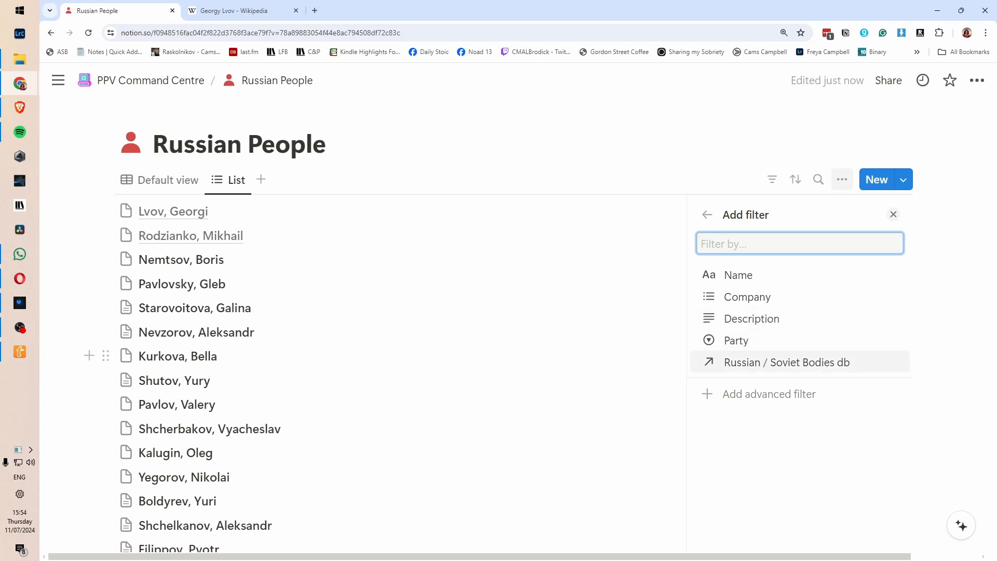
pyautogui.click(786, 362)
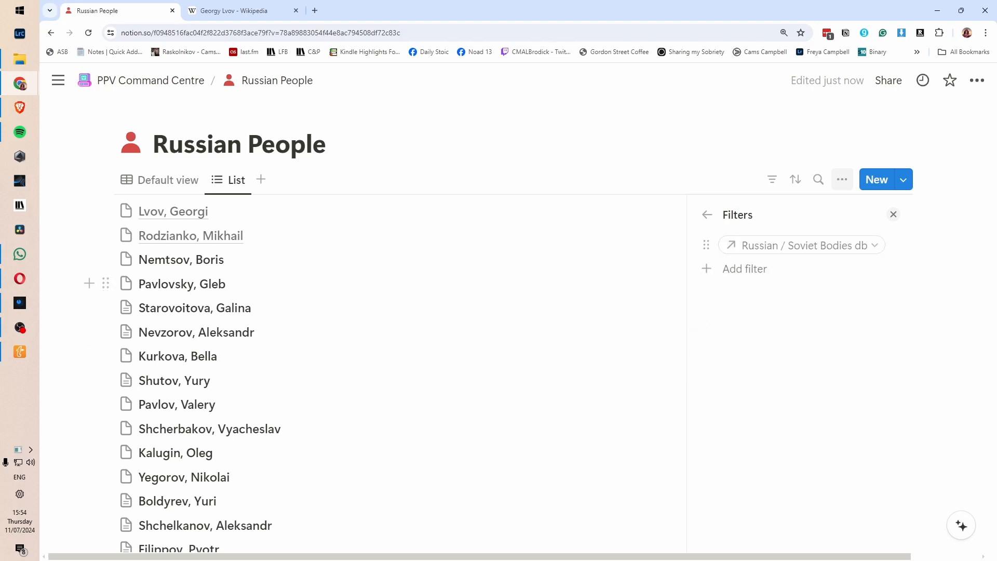
pyautogui.click(803, 245)
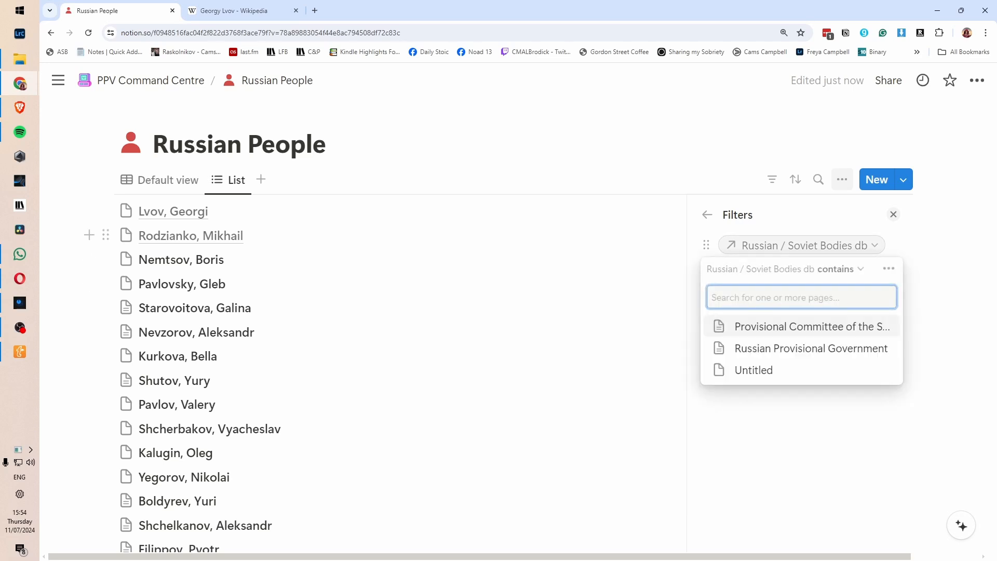
pyautogui.click(812, 327)
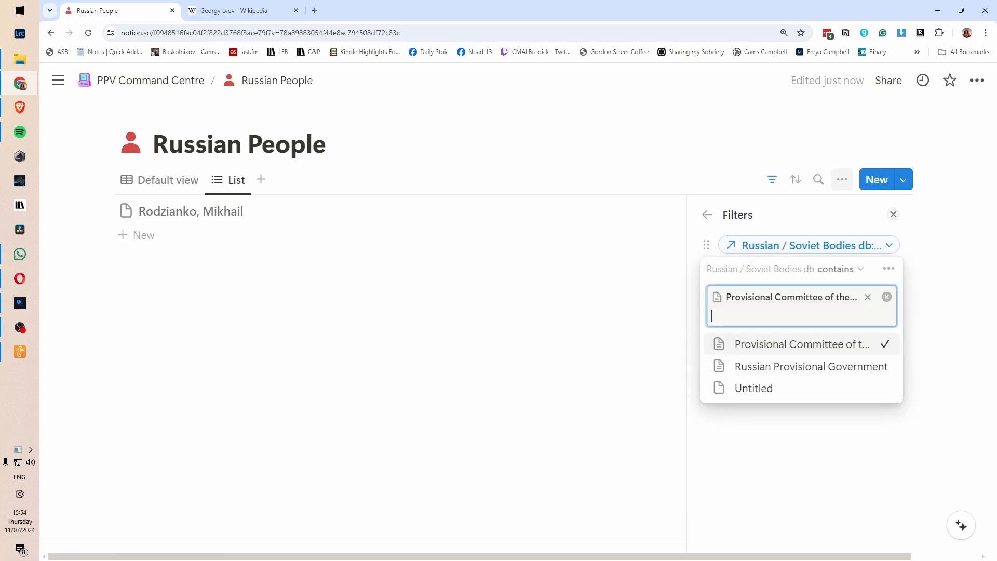
pyautogui.click(468, 150)
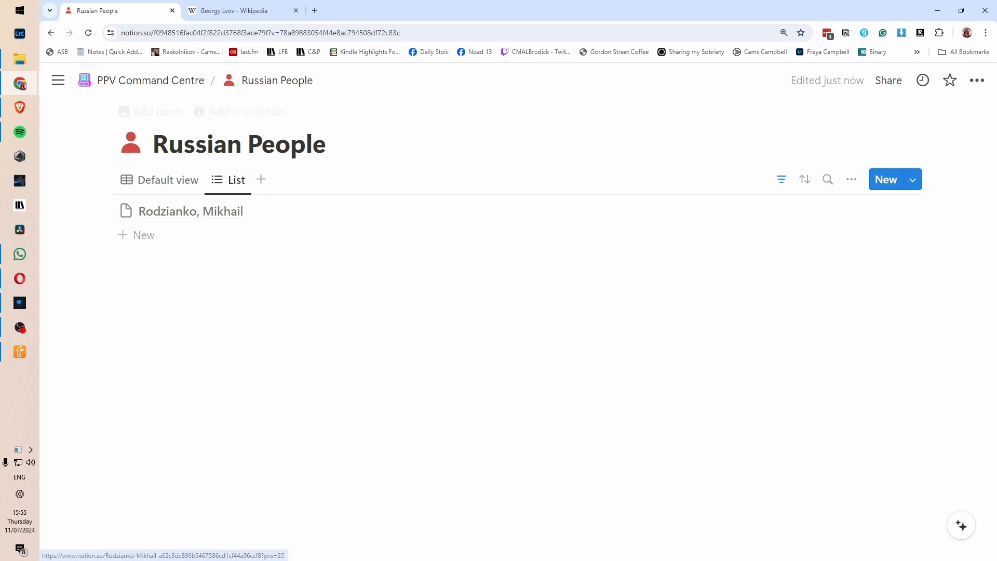
# Go back to the PPV Command Centre and open the Russian / Soviet Bodies page from its Custom Vaults.
pyautogui.click(141, 81)
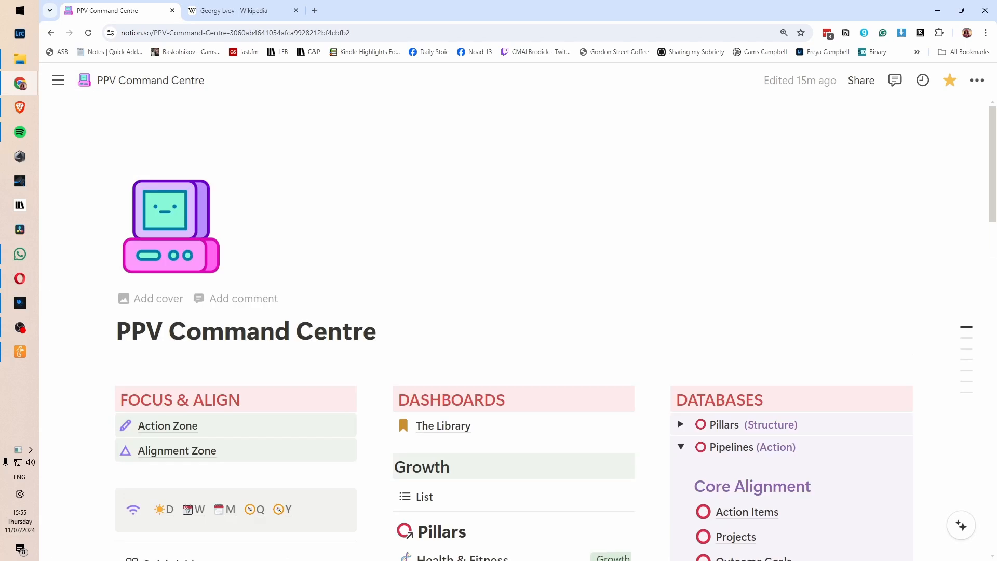
pyautogui.scroll(-4, 514, 332)
pyautogui.scroll(-4, 397, 410)
pyautogui.moveTo(725, 424)
pyautogui.scroll(-5, 779, 410)
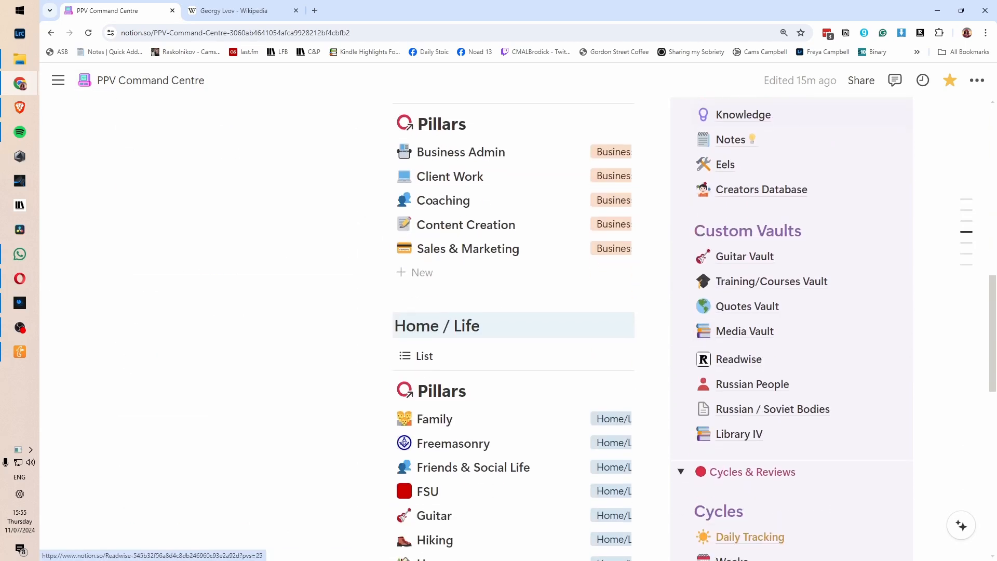
pyautogui.click(779, 410)
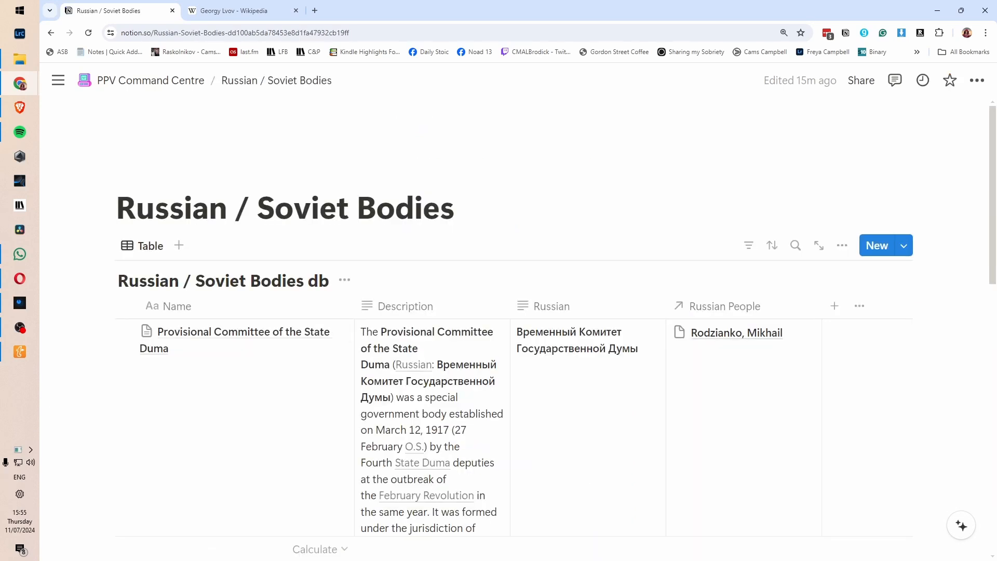
# Add a second Table view to the Russian / Soviet Bodies db and widen its Description column.
pyautogui.click(179, 245)
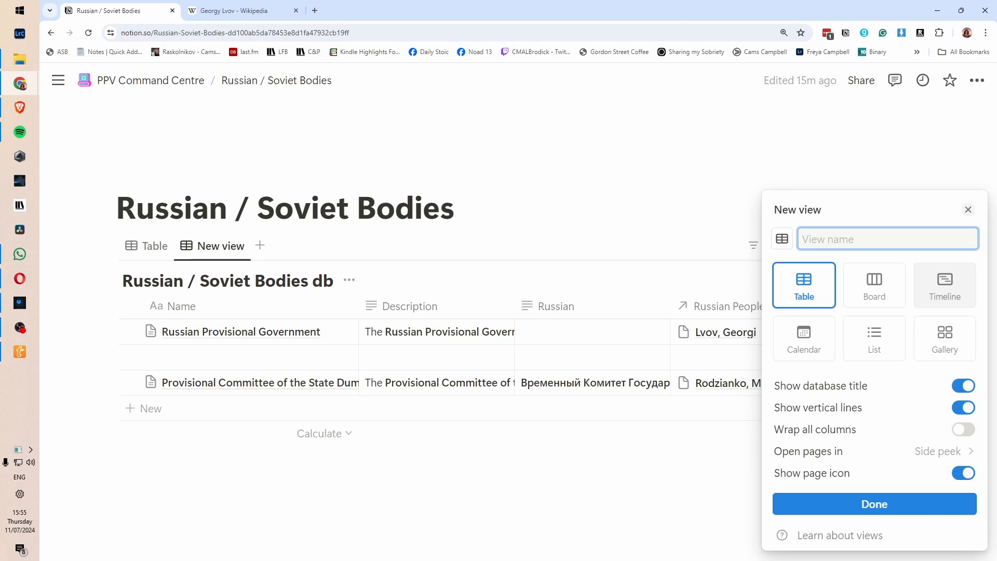
pyautogui.press('Return')
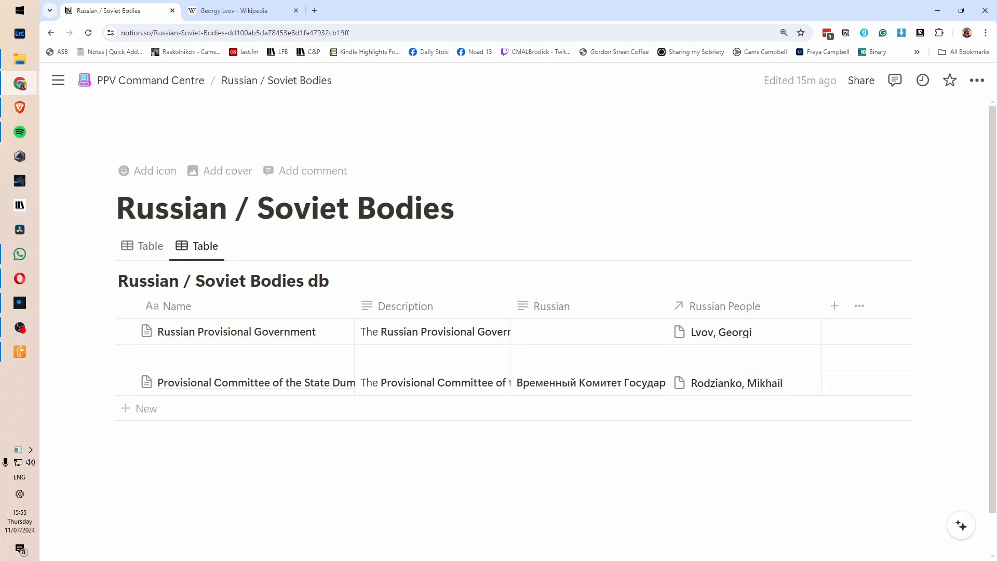
pyautogui.moveTo(511, 306); pyautogui.dragTo(592, 306)
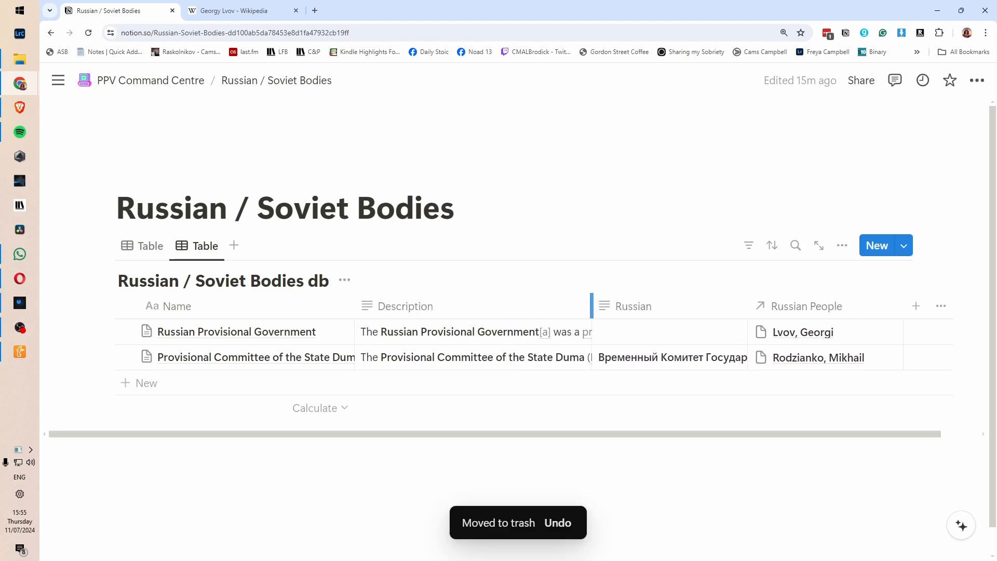